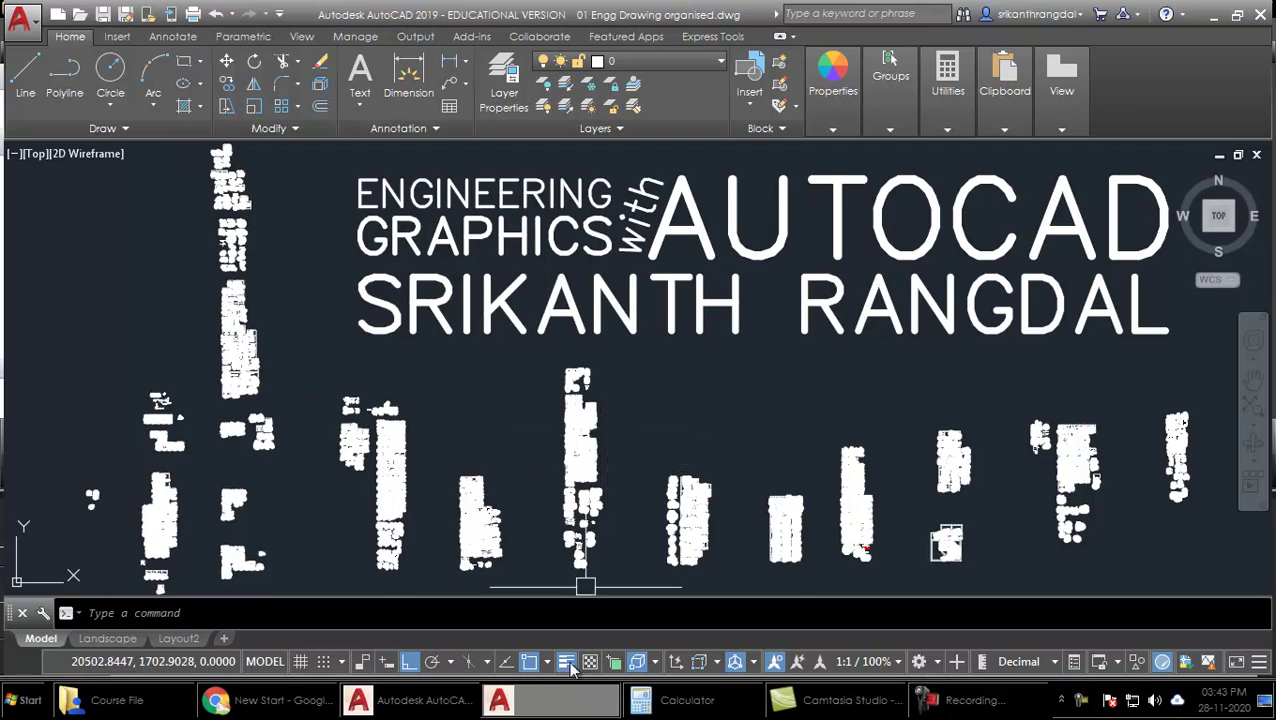
Turn off lineweight display and begin a window zoom around the five sheets
{"action": "left_click", "coordinate": [567, 662]}
{"action": "type", "text": "z"}
{"action": "key", "text": "Return"}
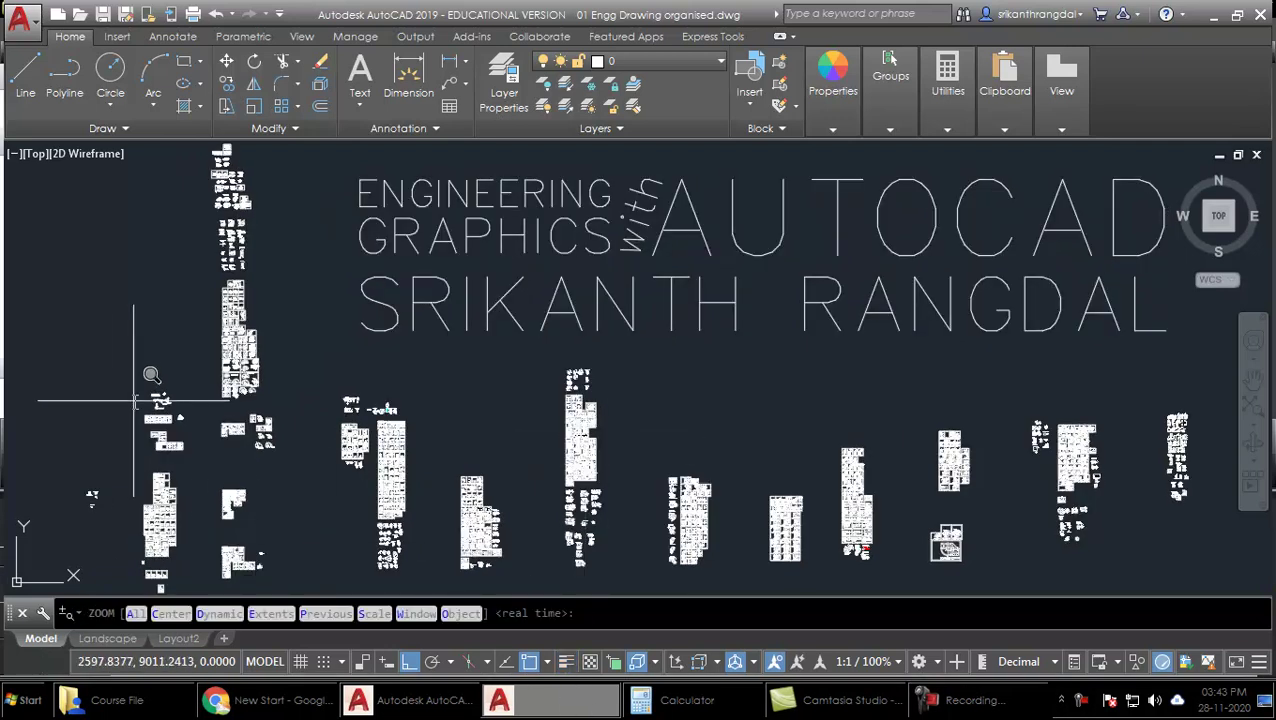
{"action": "left_click", "coordinate": [145, 401]}
Zoom into the first sheet's top-left to read the 1:40 plain scale problem and RF formula
{"action": "left_click", "coordinate": [179, 430]}
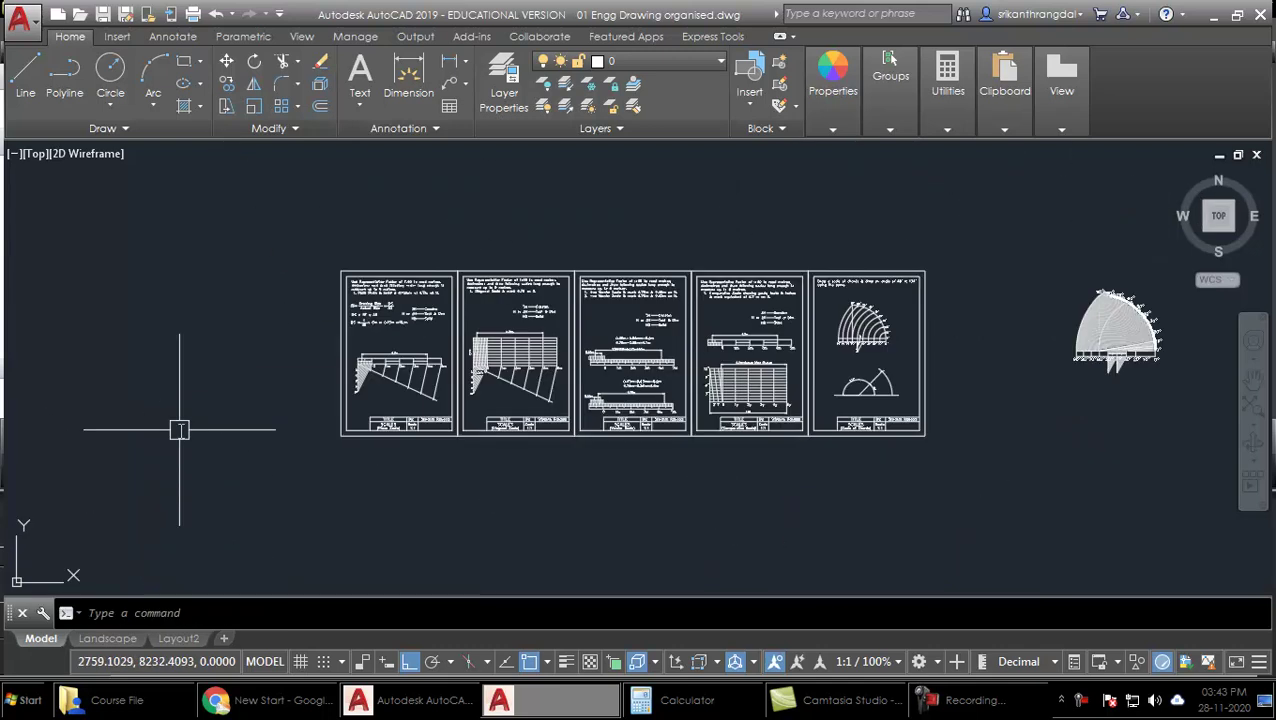
{"action": "key", "text": "Return"}
{"action": "left_click", "coordinate": [341, 249]}
{"action": "left_click", "coordinate": [457, 298]}
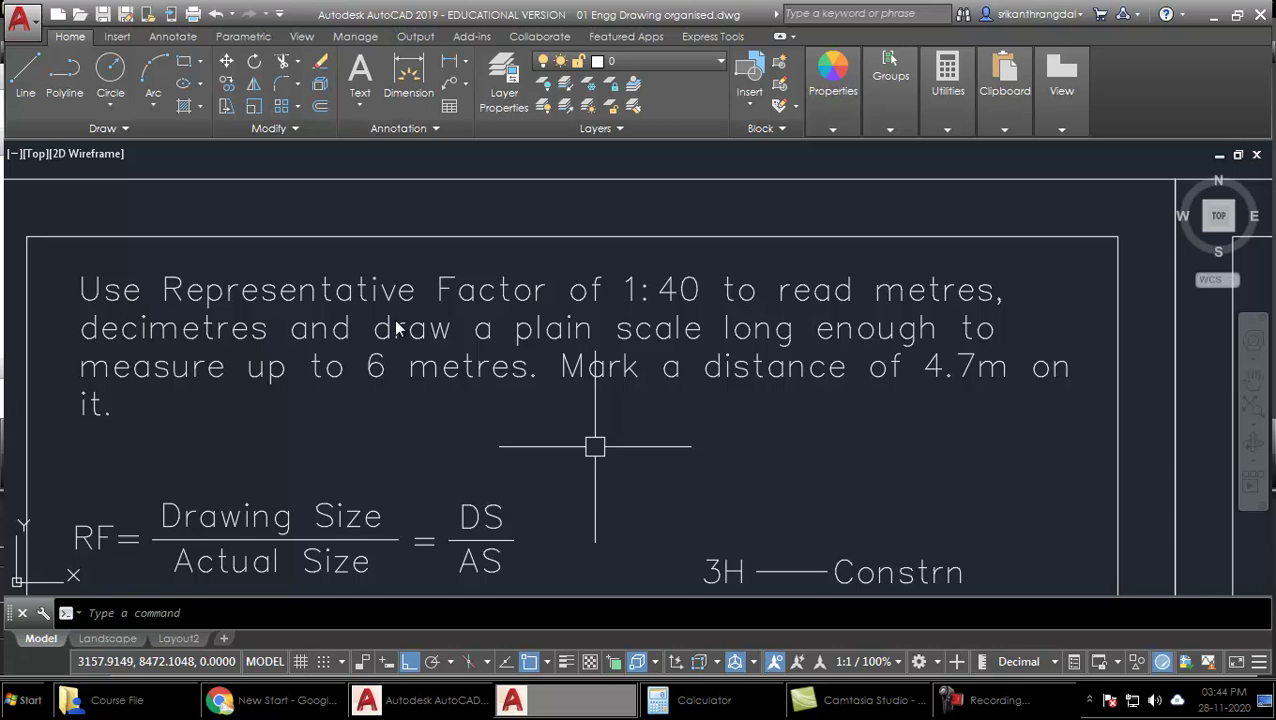
{"action": "middle_click_drag", "start_coordinate": [712, 507], "coordinate": [731, 441]}
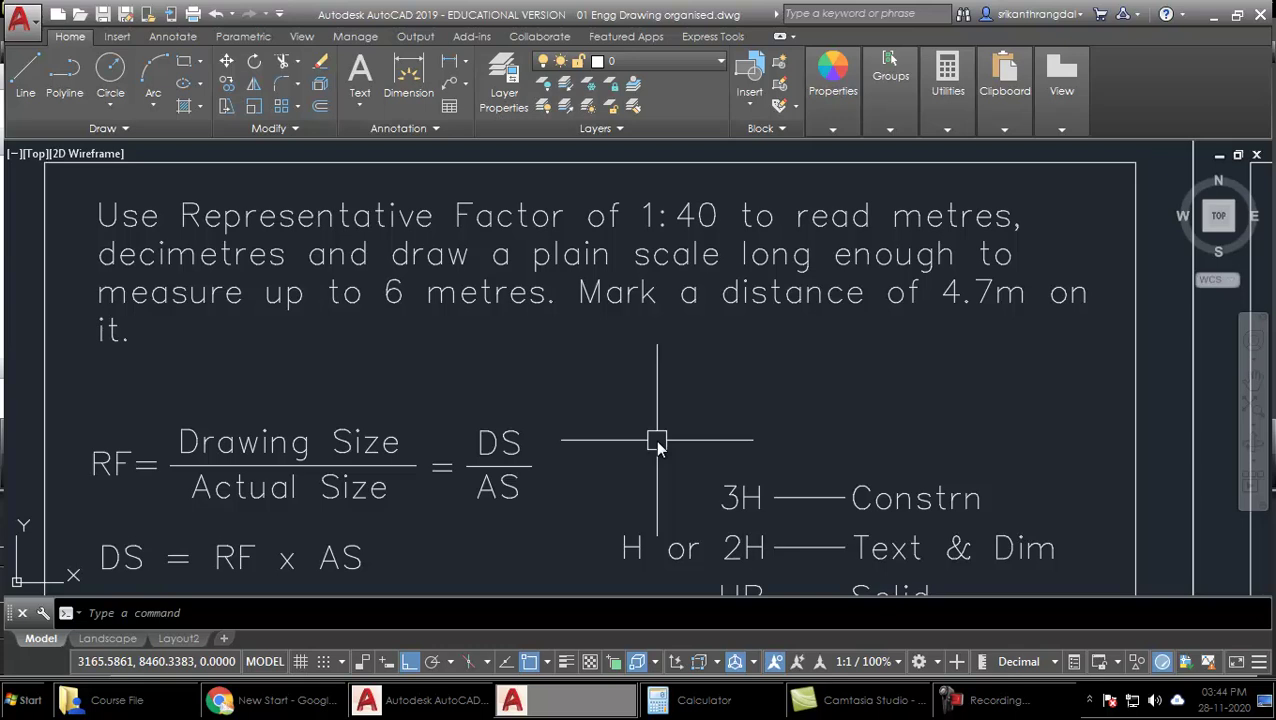
{"action": "middle_click_drag", "start_coordinate": [658, 441], "coordinate": [658, 429]}
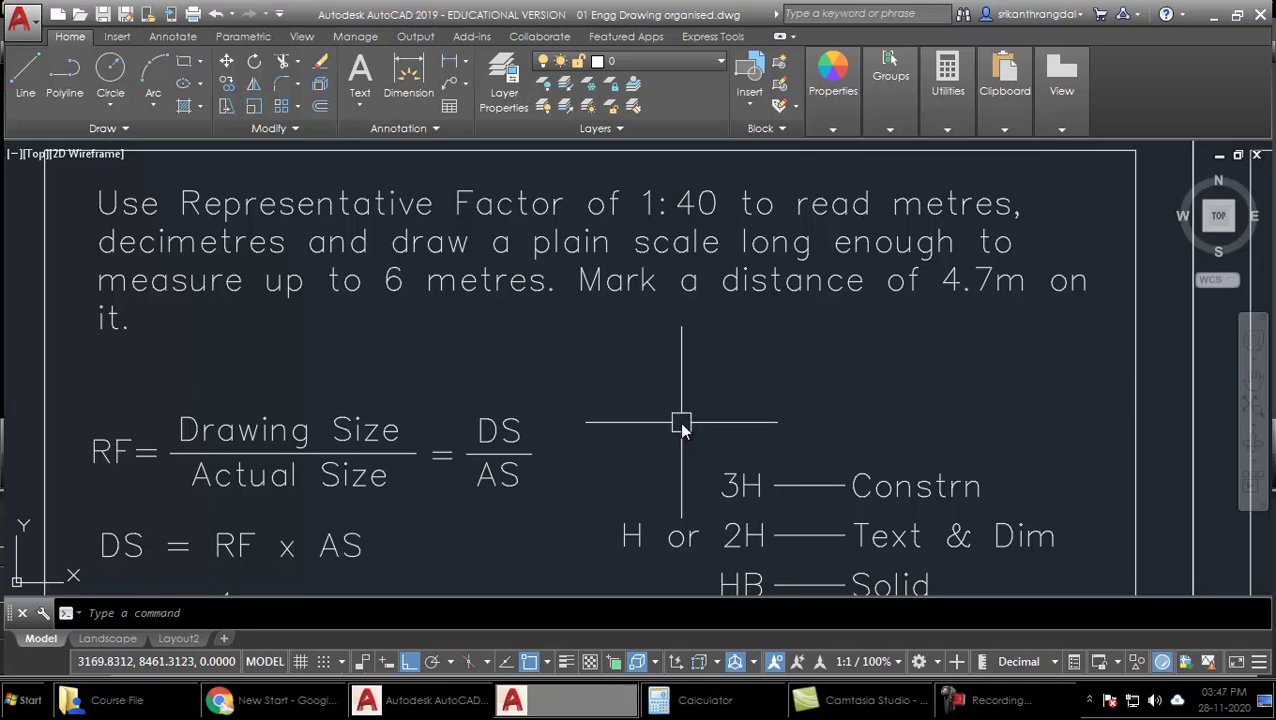
Bring the existing plain scale drawing into view and window-select all of it
{"action": "middle_click_drag", "start_coordinate": [623, 558], "coordinate": [640, 235]}
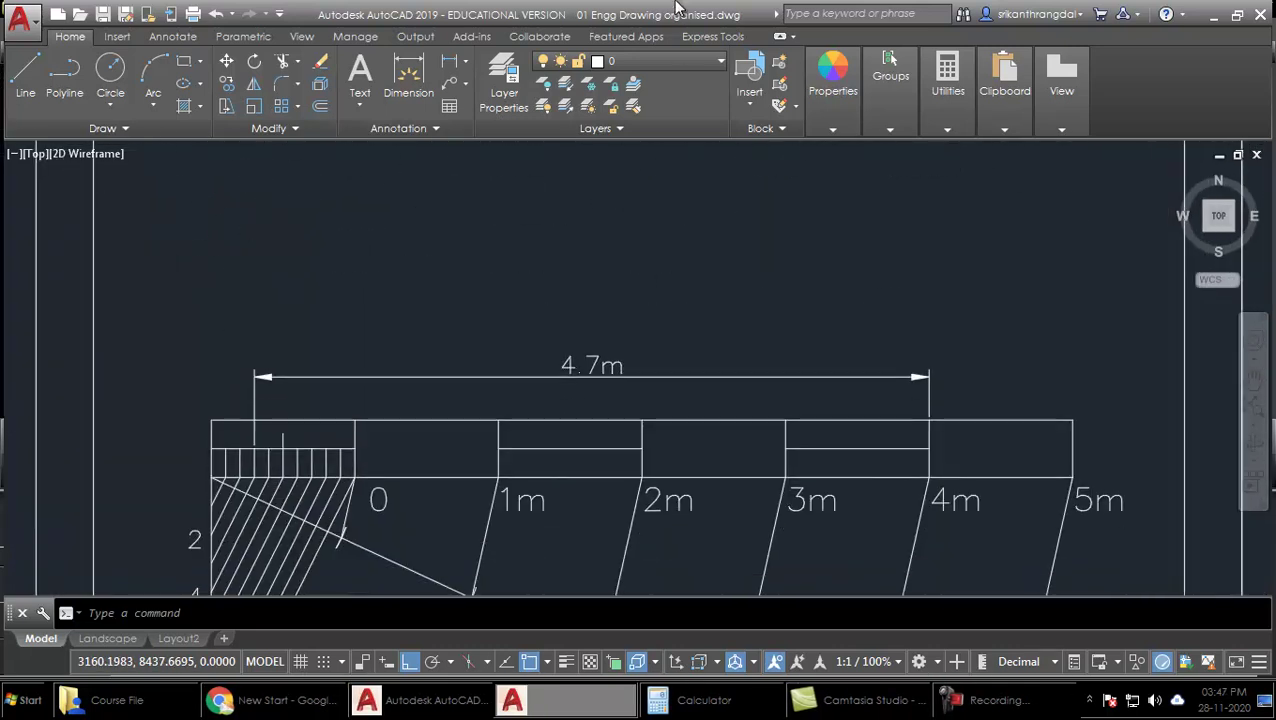
{"action": "scroll", "coordinate": [530, 293], "scroll_direction": "down", "scroll_amount": 3}
{"action": "middle_click_drag", "start_coordinate": [604, 464], "coordinate": [578, 339]}
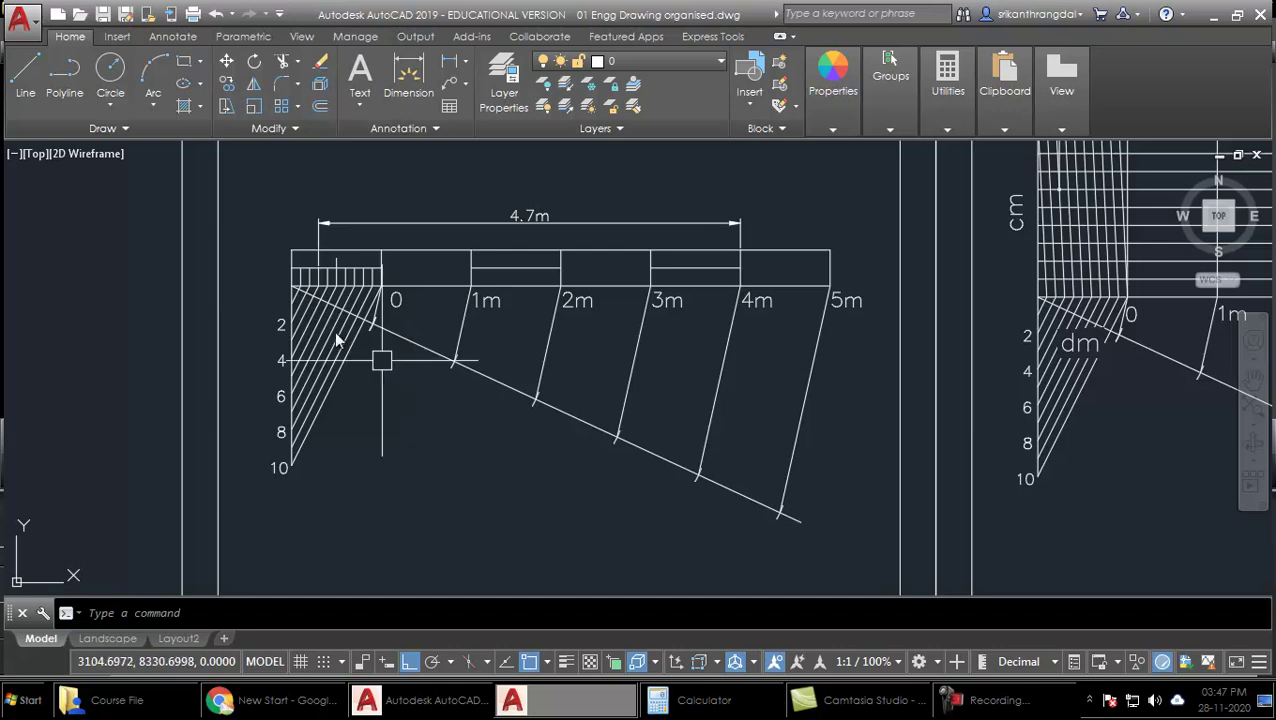
{"action": "left_click", "coordinate": [125, 170]}
{"action": "left_click", "coordinate": [876, 560]}
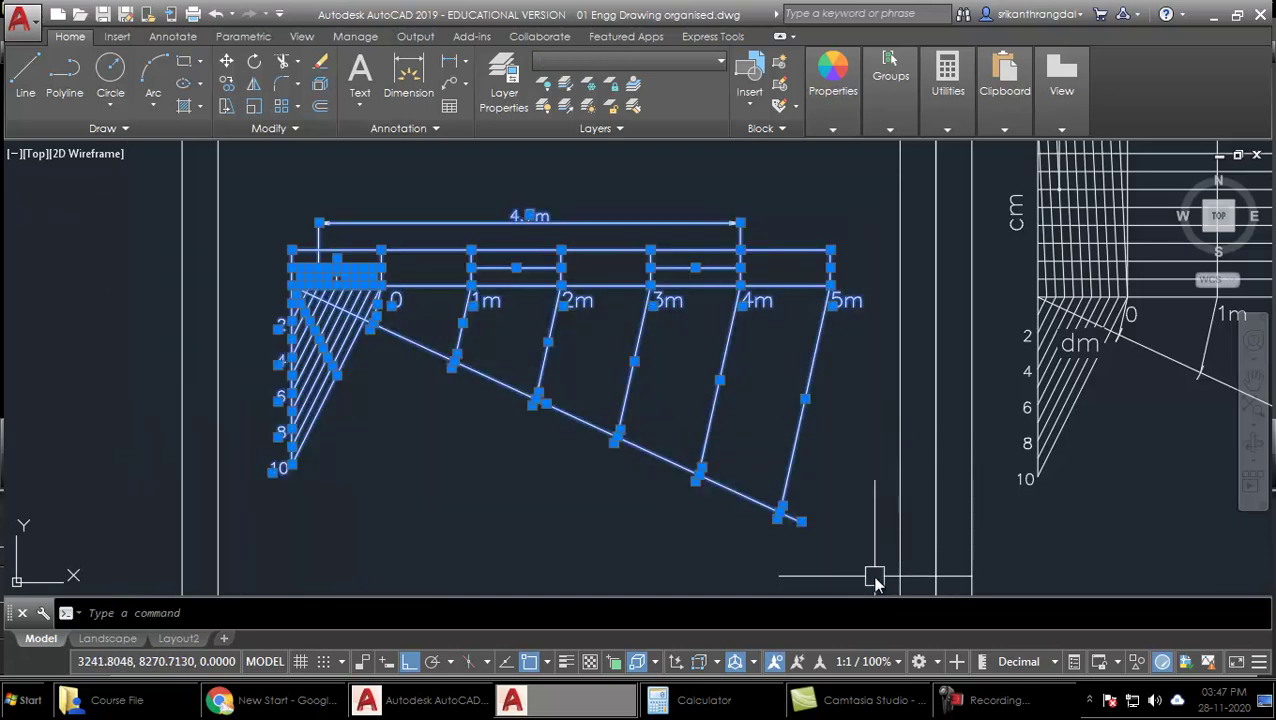
Move the selected scale drawing off to the left, then pan back to the RF and pencil notes
{"action": "type", "text": "m"}
{"action": "key", "text": "Return"}
{"action": "left_click", "coordinate": [858, 447]}
{"action": "left_click", "coordinate": [128, 362]}
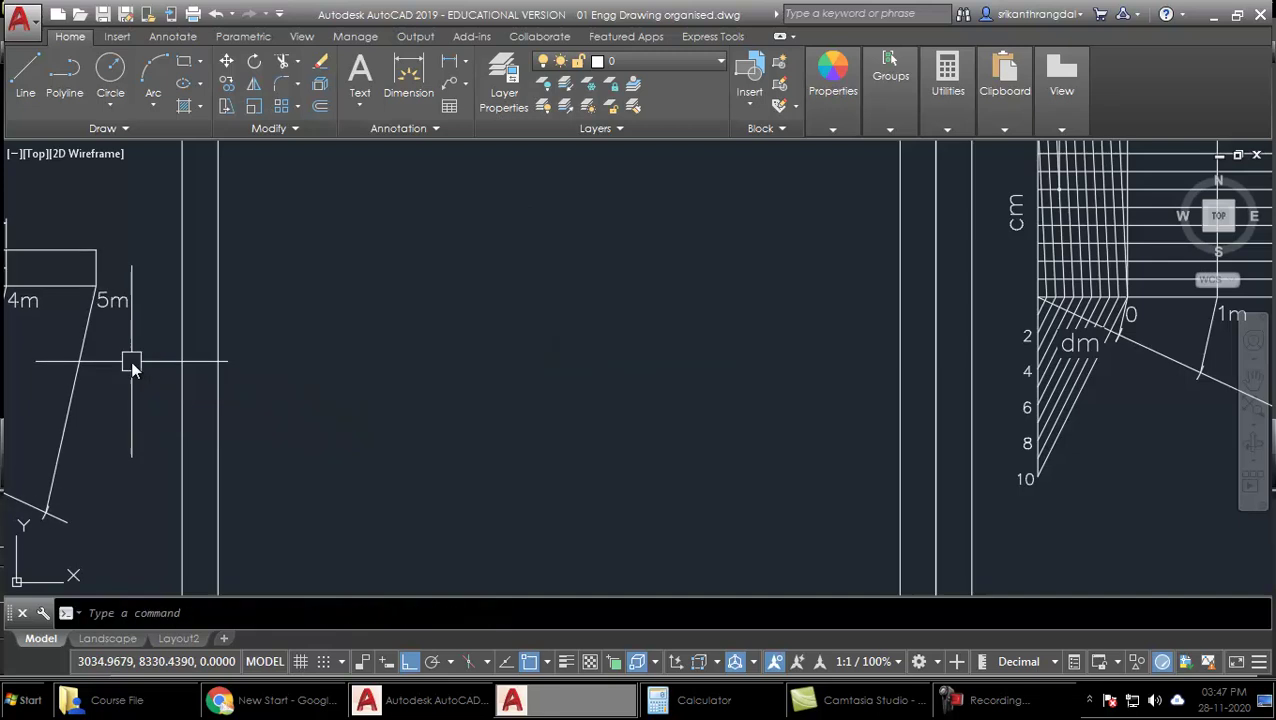
{"action": "mouse_move", "coordinate": [363, 401]}
{"action": "middle_mouse_down"}
{"action": "mouse_move", "coordinate": [572, 365]}
{"action": "mouse_move", "coordinate": [353, 430]}
{"action": "middle_mouse_up"}
{"action": "mouse_move", "coordinate": [380, 364]}
{"action": "middle_mouse_down"}
{"action": "mouse_move", "coordinate": [345, 560]}
{"action": "mouse_move", "coordinate": [342, 493]}
{"action": "middle_mouse_up"}
{"action": "scroll", "coordinate": [355, 420], "scroll_direction": "up", "scroll_amount": 2}
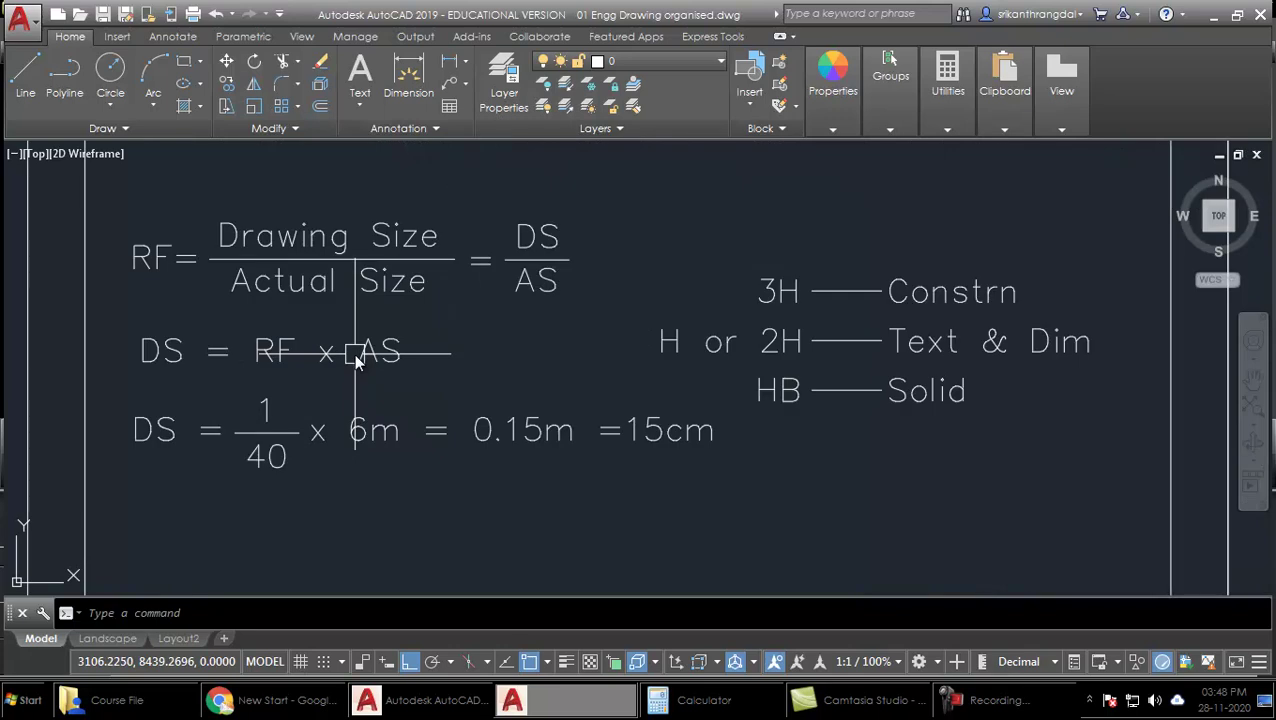
{"action": "left_click", "coordinate": [380, 192]}
{"action": "left_click", "coordinate": [135, 300]}
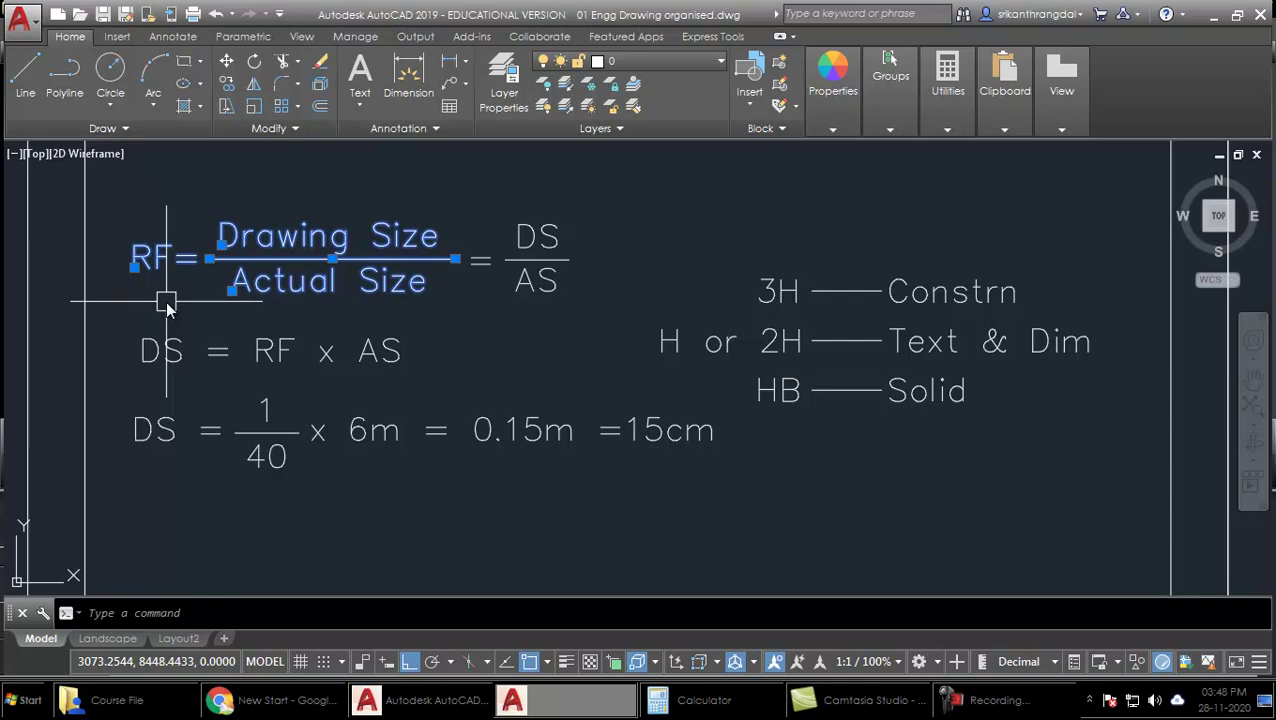
{"action": "key", "text": "Escape"}
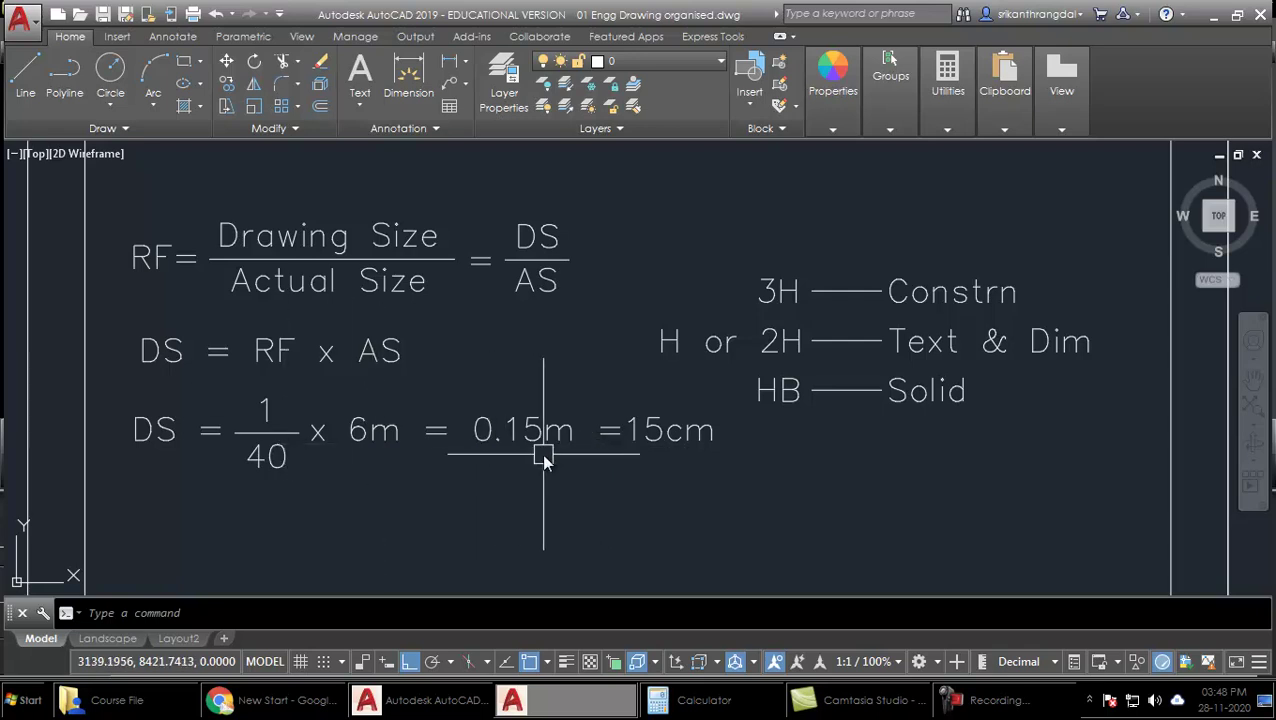
{"action": "middle_click_drag", "start_coordinate": [612, 478], "coordinate": [590, 433]}
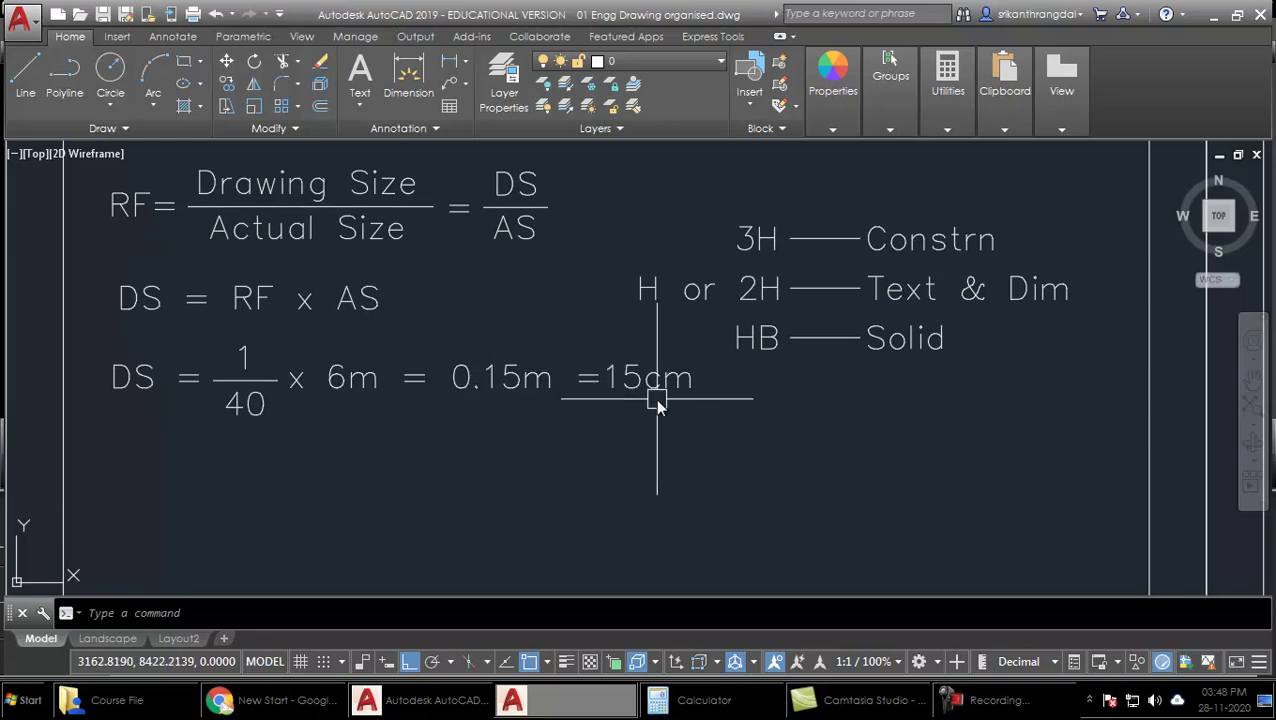
{"action": "scroll", "coordinate": [655, 399], "scroll_direction": "down", "scroll_amount": 2}
{"action": "mouse_move", "coordinate": [682, 448]}
{"action": "middle_mouse_down"}
{"action": "mouse_move", "coordinate": [641, 335]}
{"action": "mouse_move", "coordinate": [618, 361]}
{"action": "middle_mouse_up"}
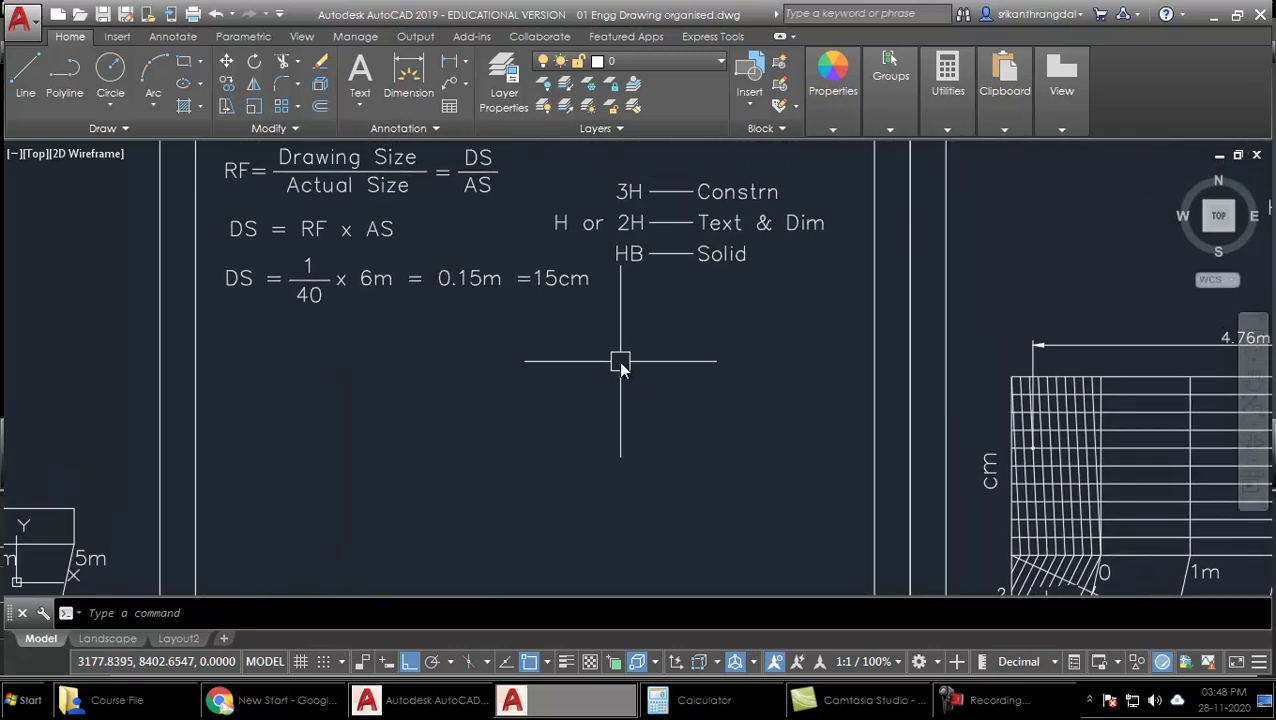
{"action": "middle_click_drag", "start_coordinate": [628, 477], "coordinate": [621, 428]}
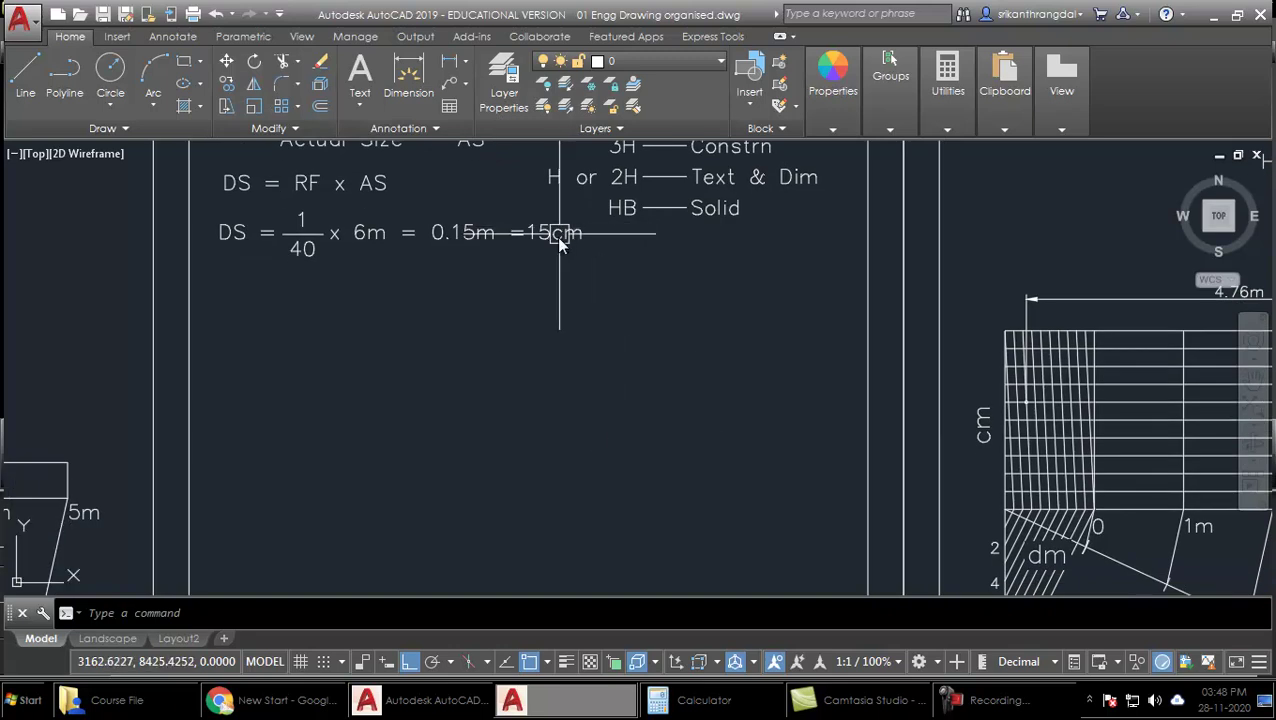
{"action": "middle_click_drag", "start_coordinate": [593, 414], "coordinate": [577, 384]}
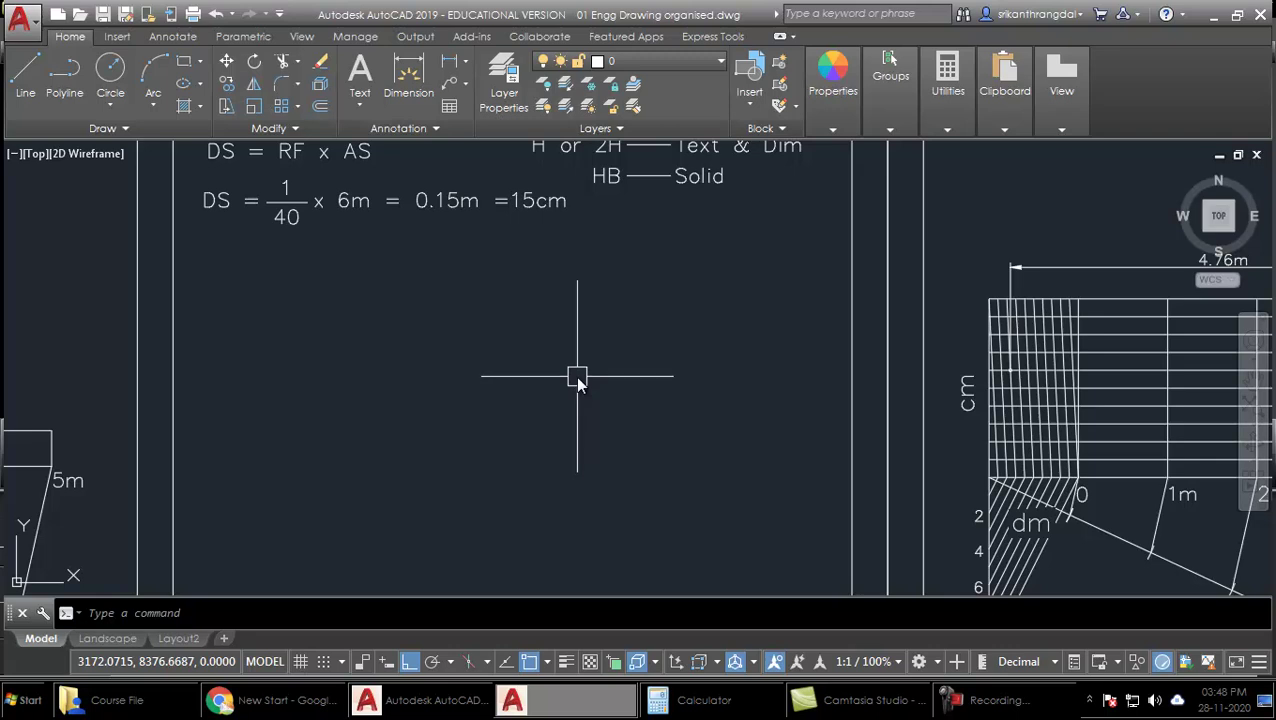
Draw the scale's 150-long bottom edge and 10-high right edge below the notes
{"action": "type", "text": "l"}
{"action": "key", "text": "Return"}
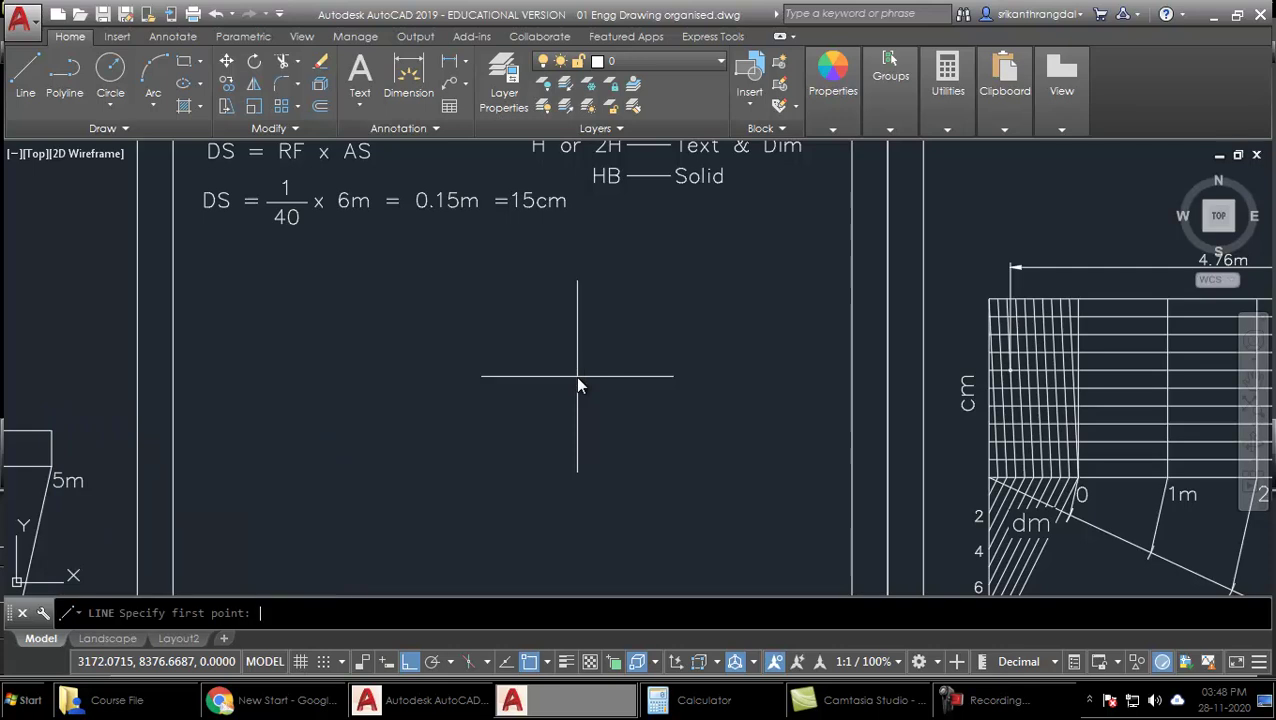
{"action": "middle_click_drag", "start_coordinate": [573, 408], "coordinate": [570, 390]}
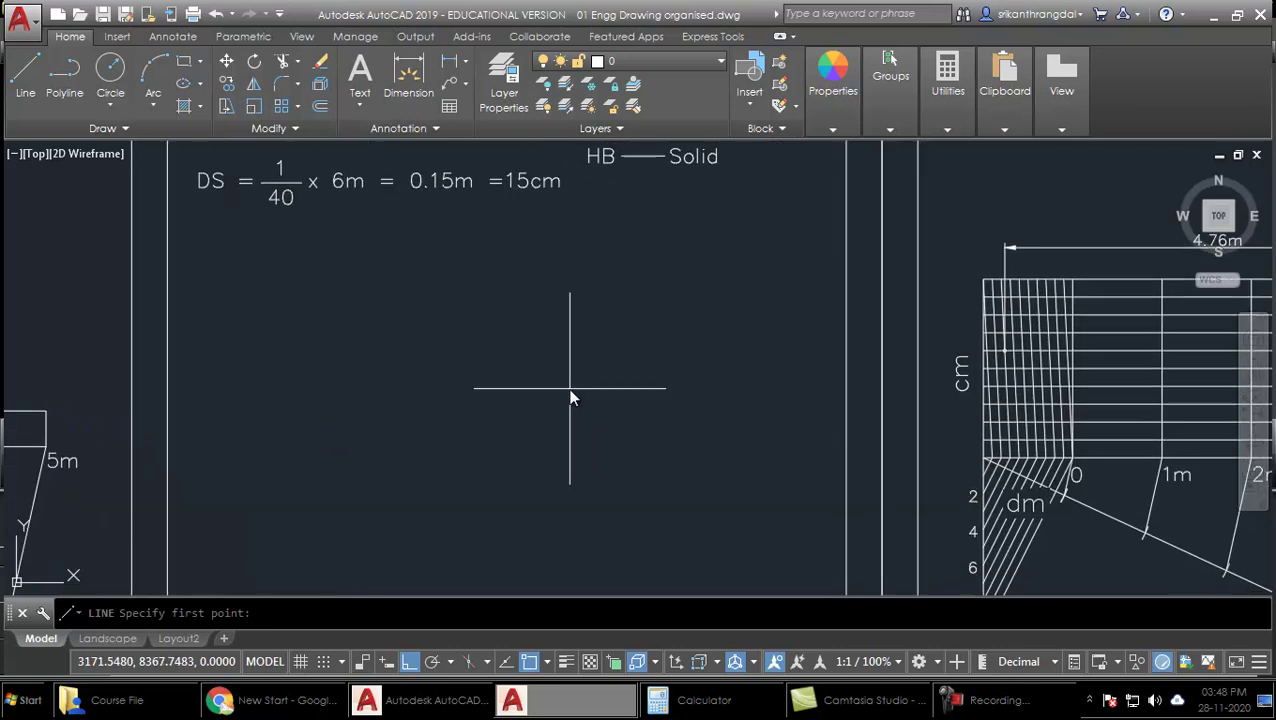
{"action": "left_click", "coordinate": [220, 472]}
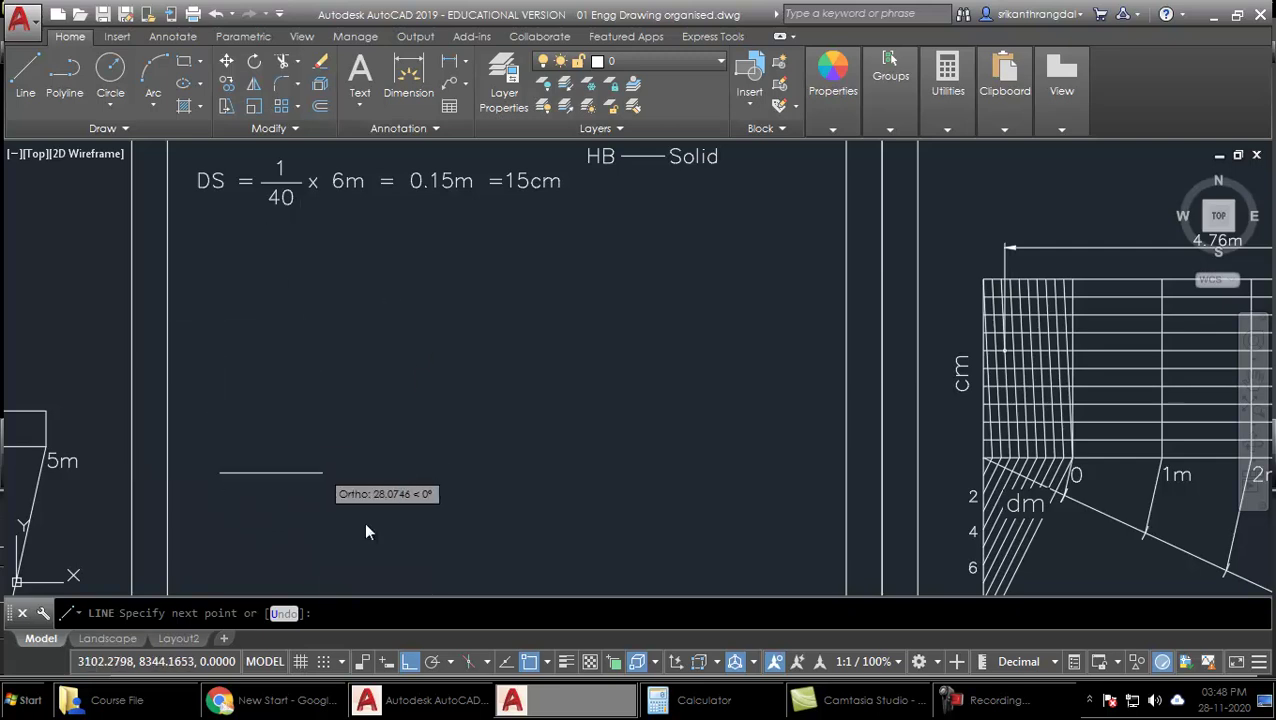
{"action": "left_click", "coordinate": [409, 661]}
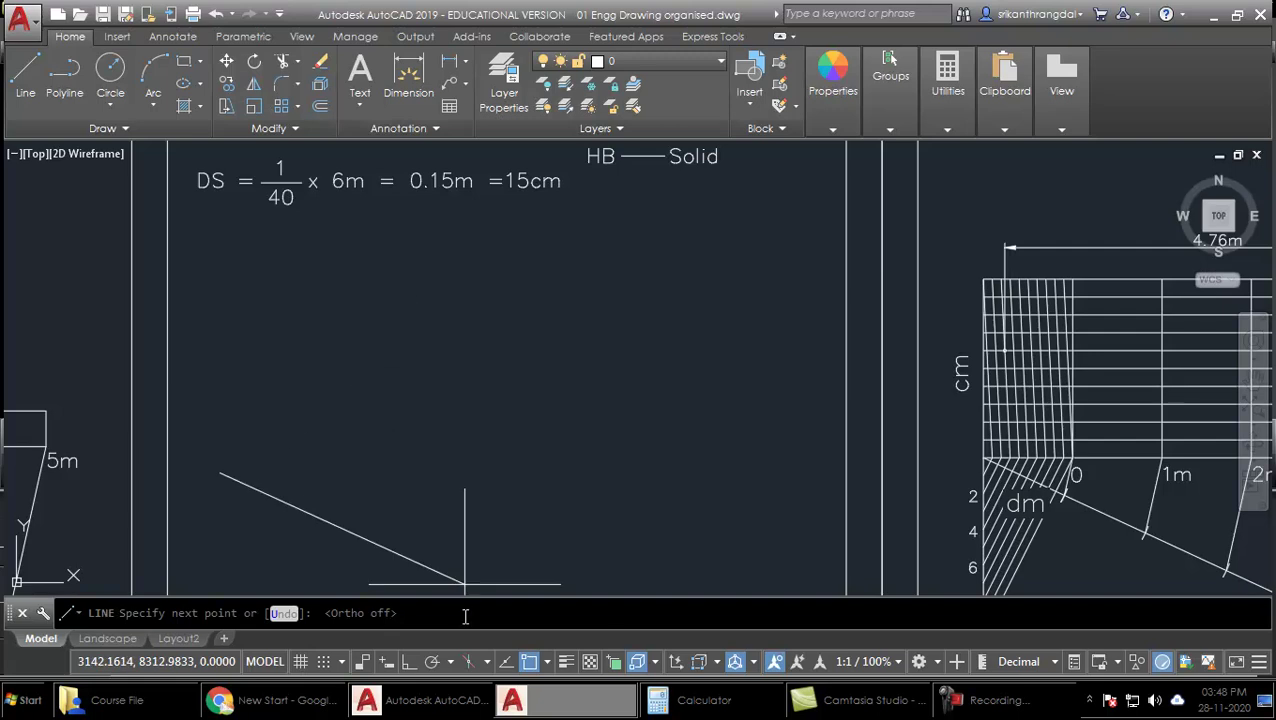
{"action": "left_click", "coordinate": [409, 662]}
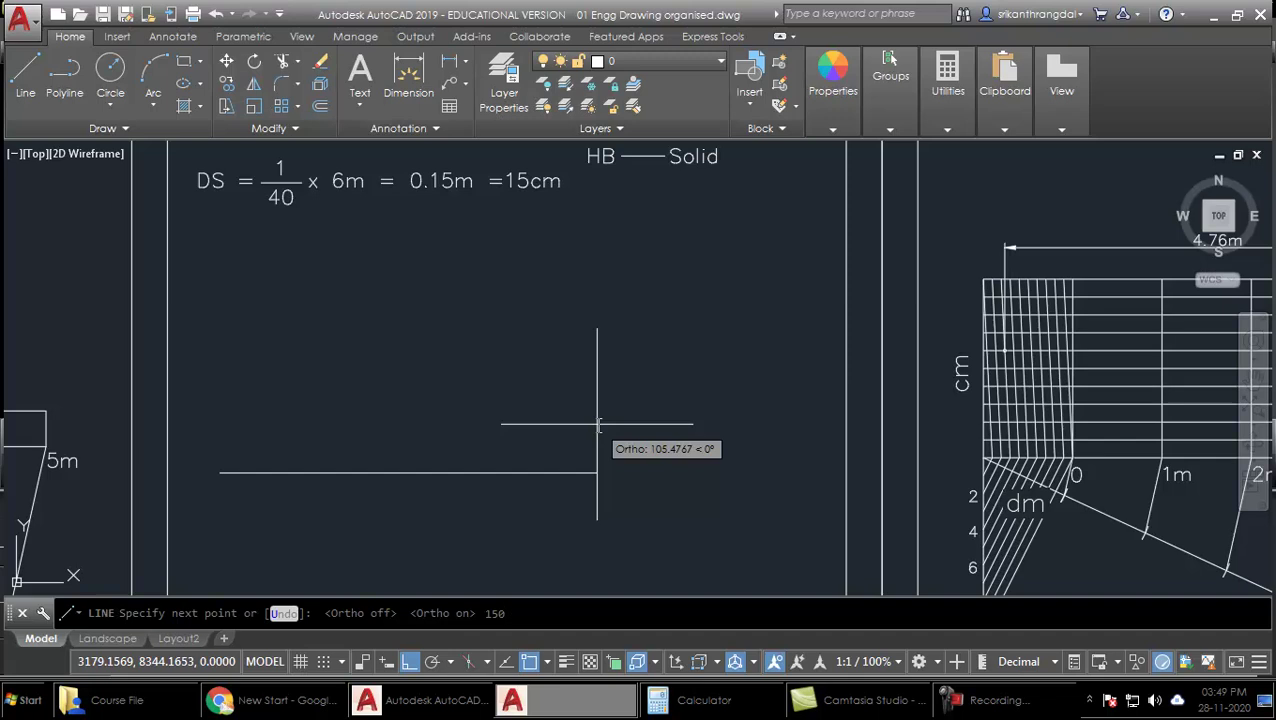
{"action": "key", "text": "Return"}
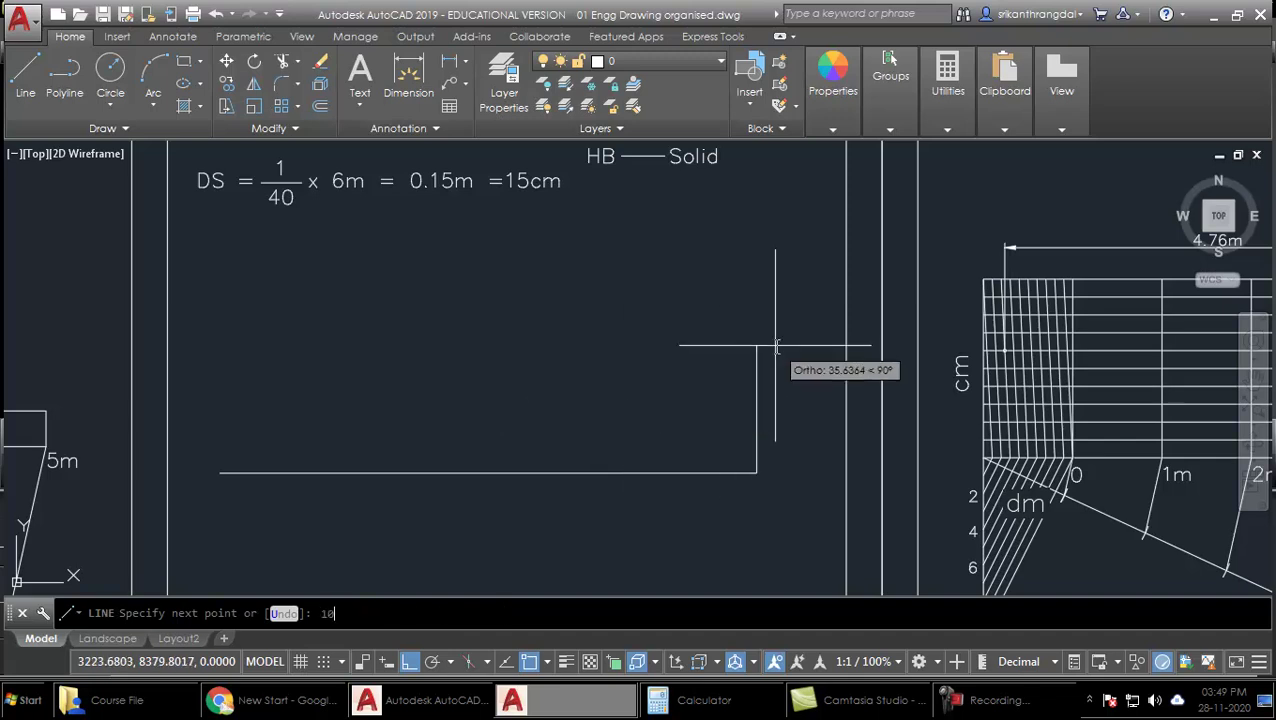
{"action": "key", "text": "Return"}
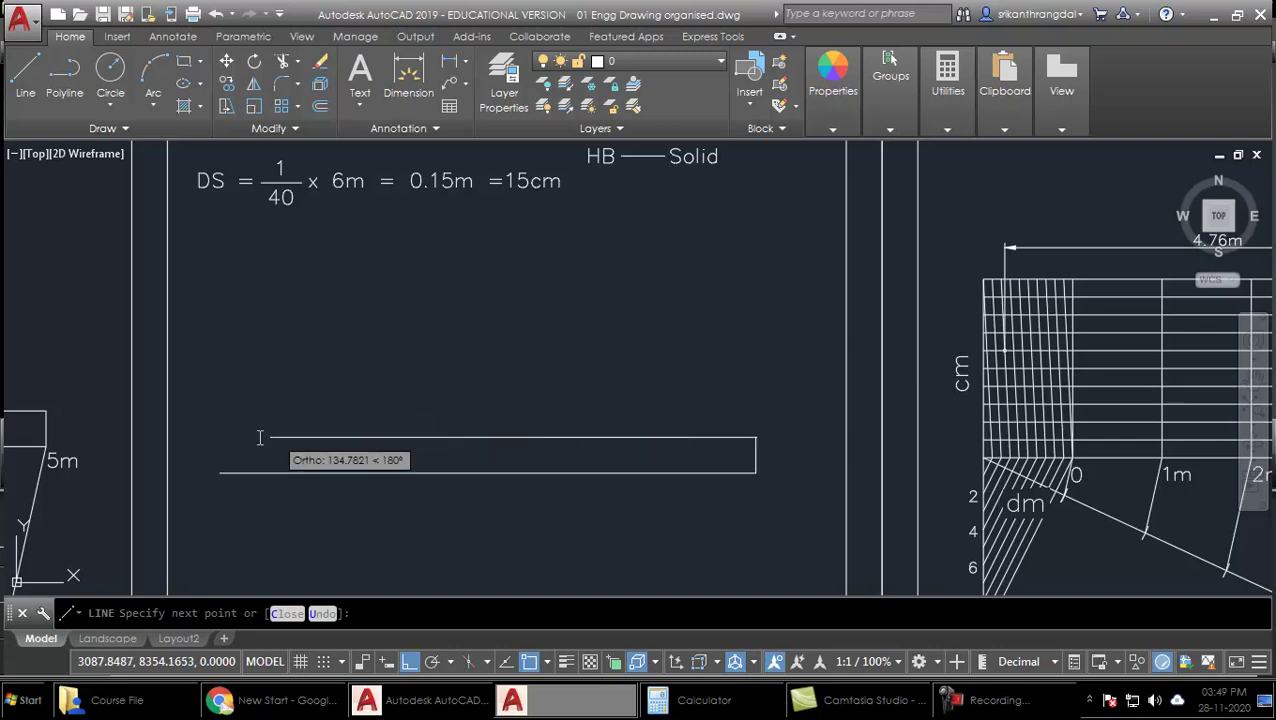
Add the top and left edges to close the 150 × 10 rectangle
{"action": "left_click", "coordinate": [220, 438]}
{"action": "key", "text": "Return"}
{"action": "key", "text": "Return"}
{"action": "left_click", "coordinate": [220, 472]}
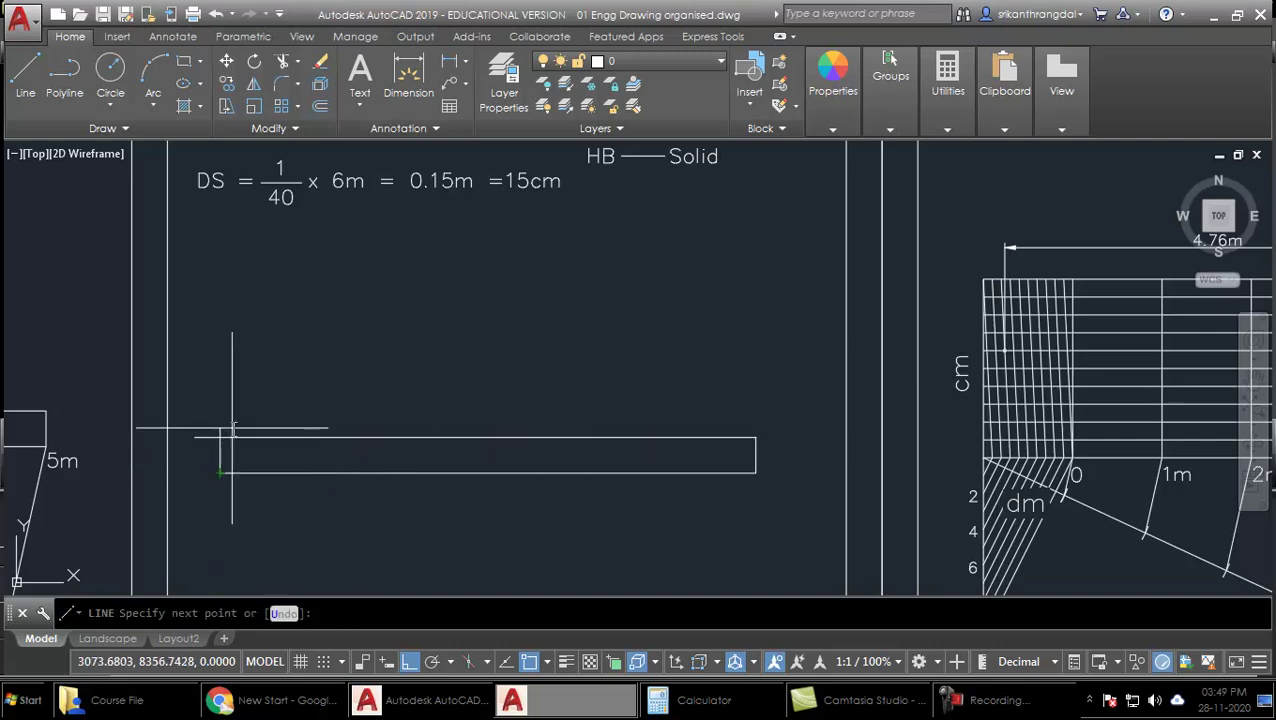
{"action": "left_click", "coordinate": [220, 438]}
{"action": "key", "text": "Escape"}
{"action": "middle_click_drag", "start_coordinate": [471, 349], "coordinate": [466, 381]}
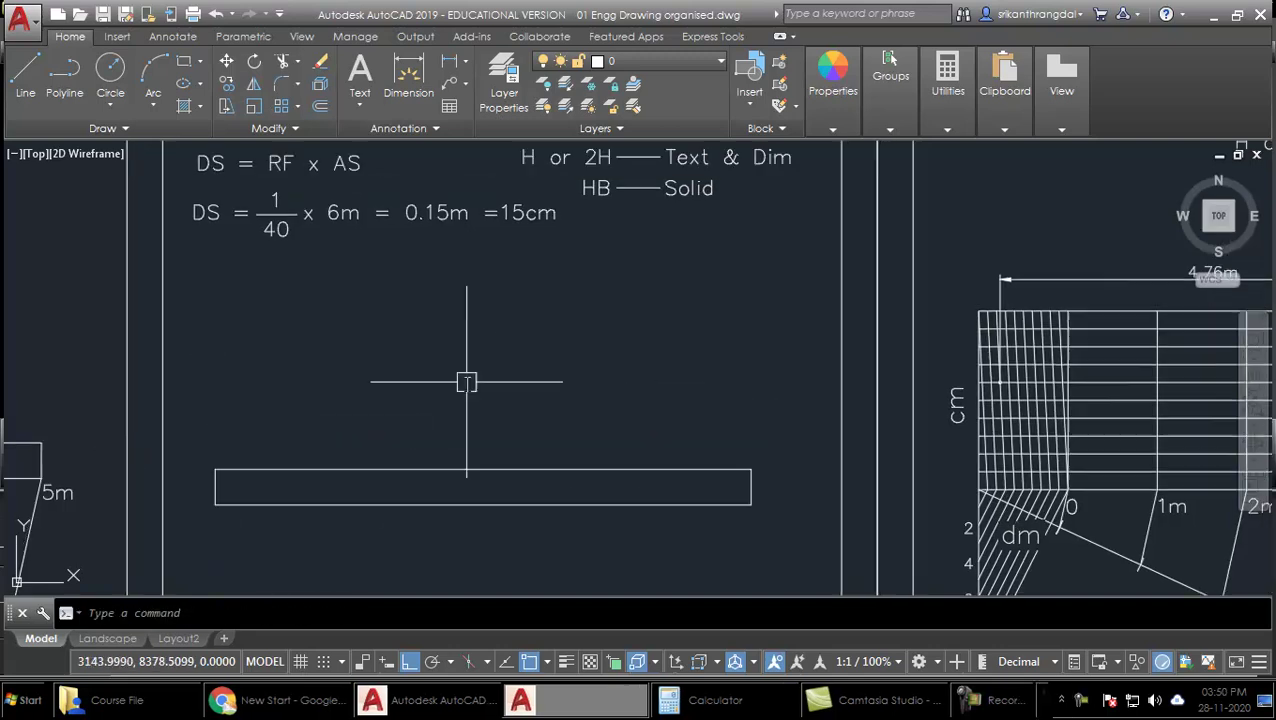
Divide the rectangle's 150-long bottom edge into 6 equal parts with DIV, then window-select it
{"action": "left_click", "coordinate": [585, 507]}
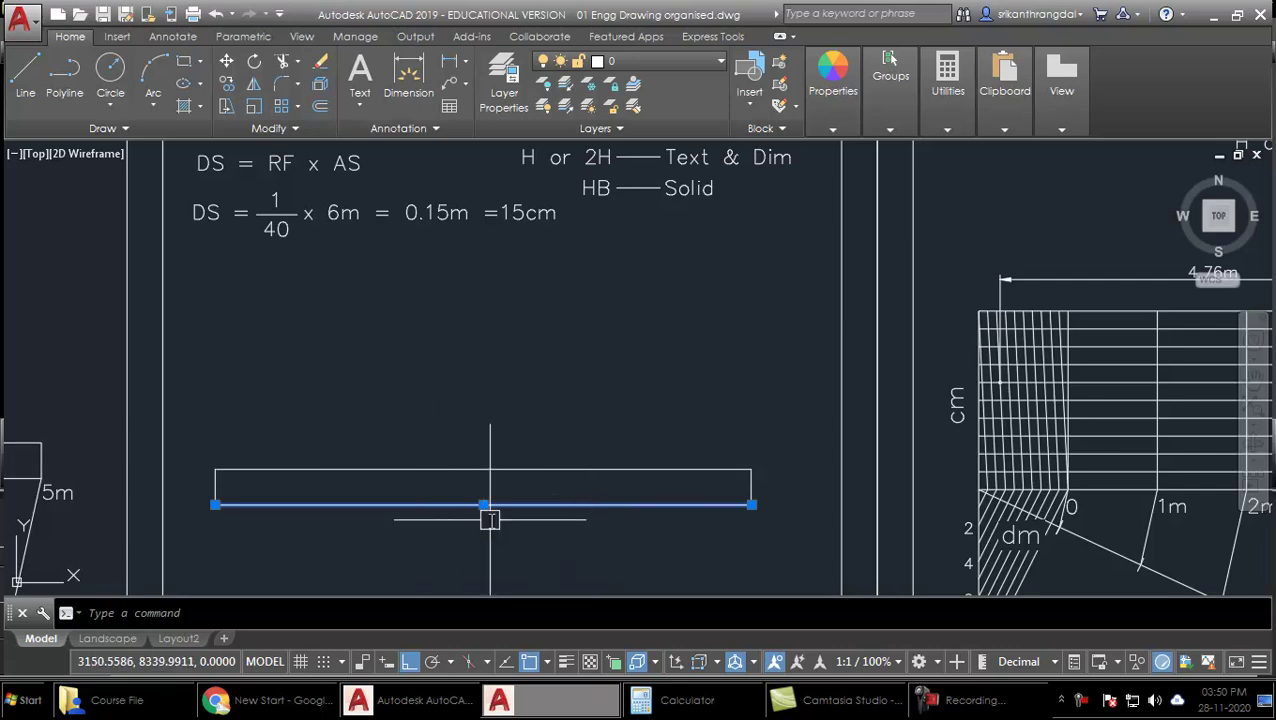
{"action": "key", "text": "Escape"}
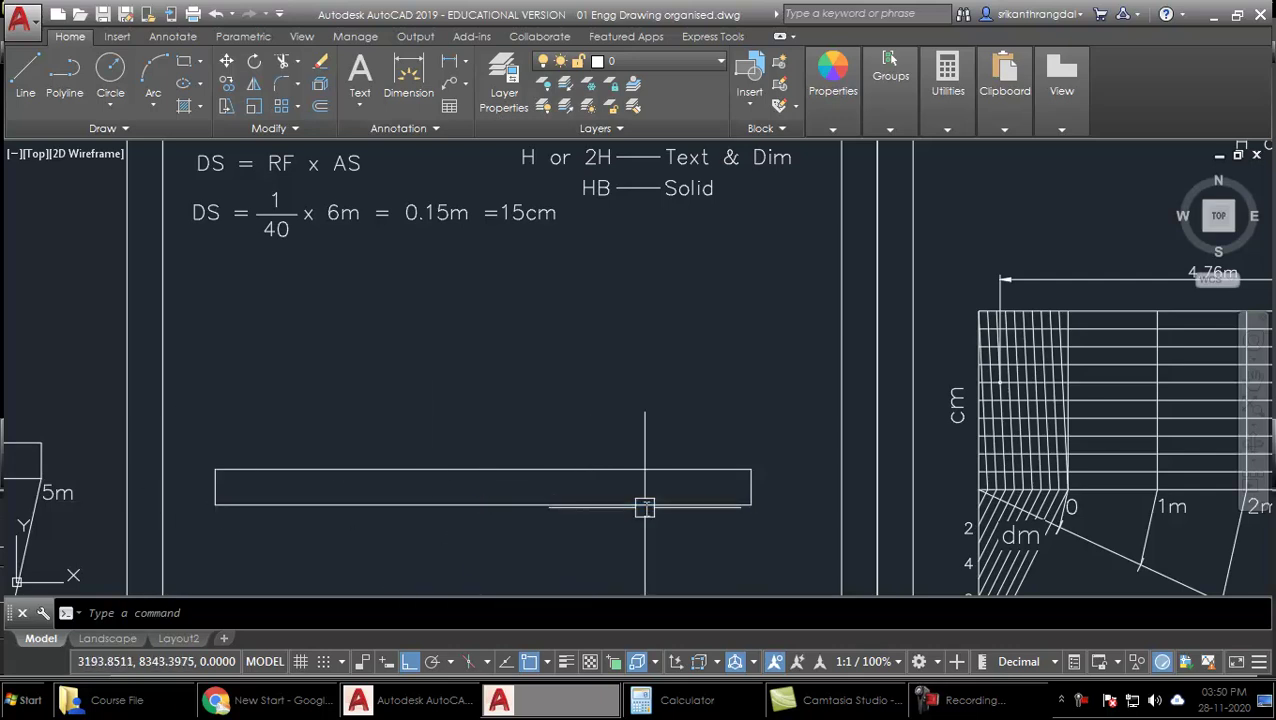
{"action": "type", "text": "DI"}
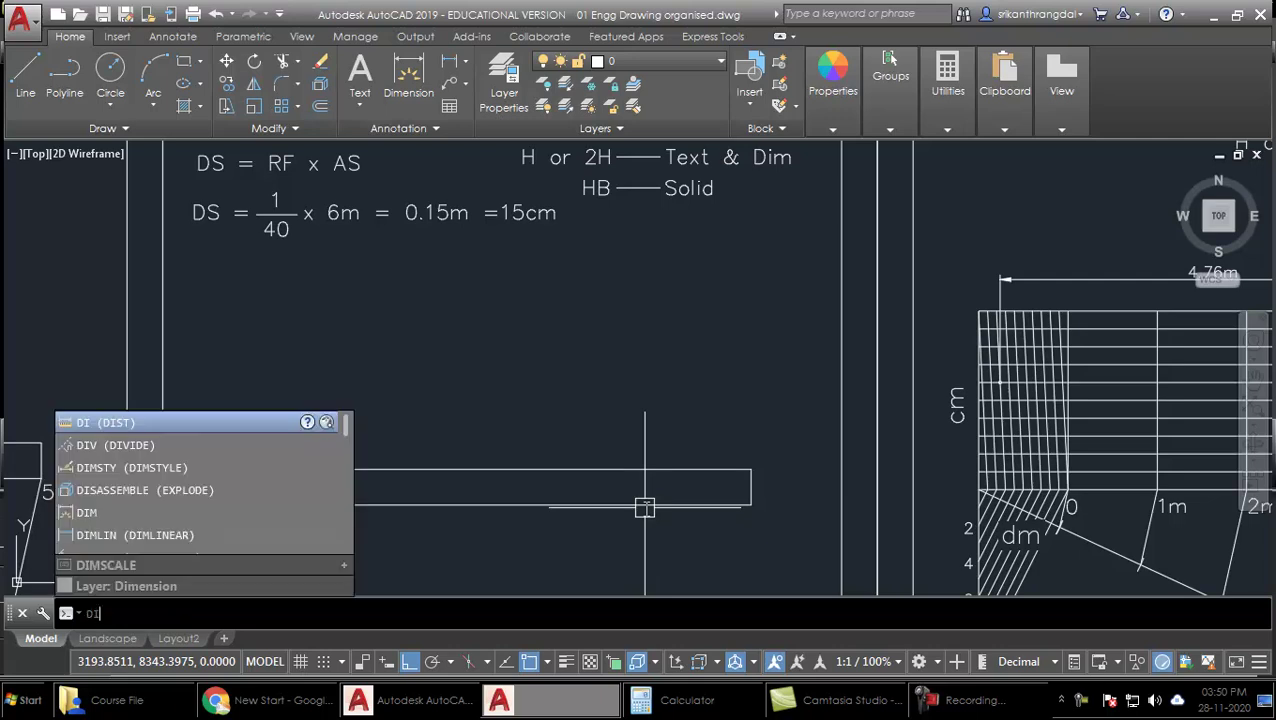
{"action": "type", "text": "V"}
{"action": "key", "text": "Return"}
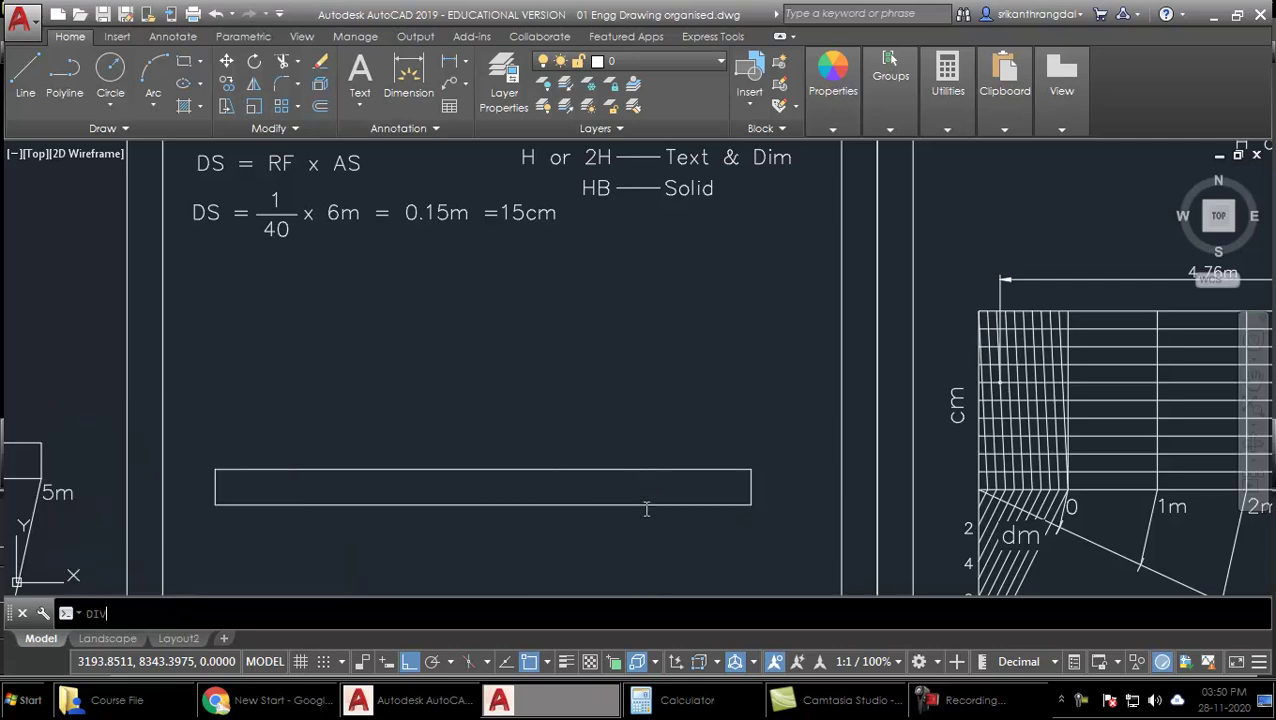
{"action": "left_click", "coordinate": [560, 504]}
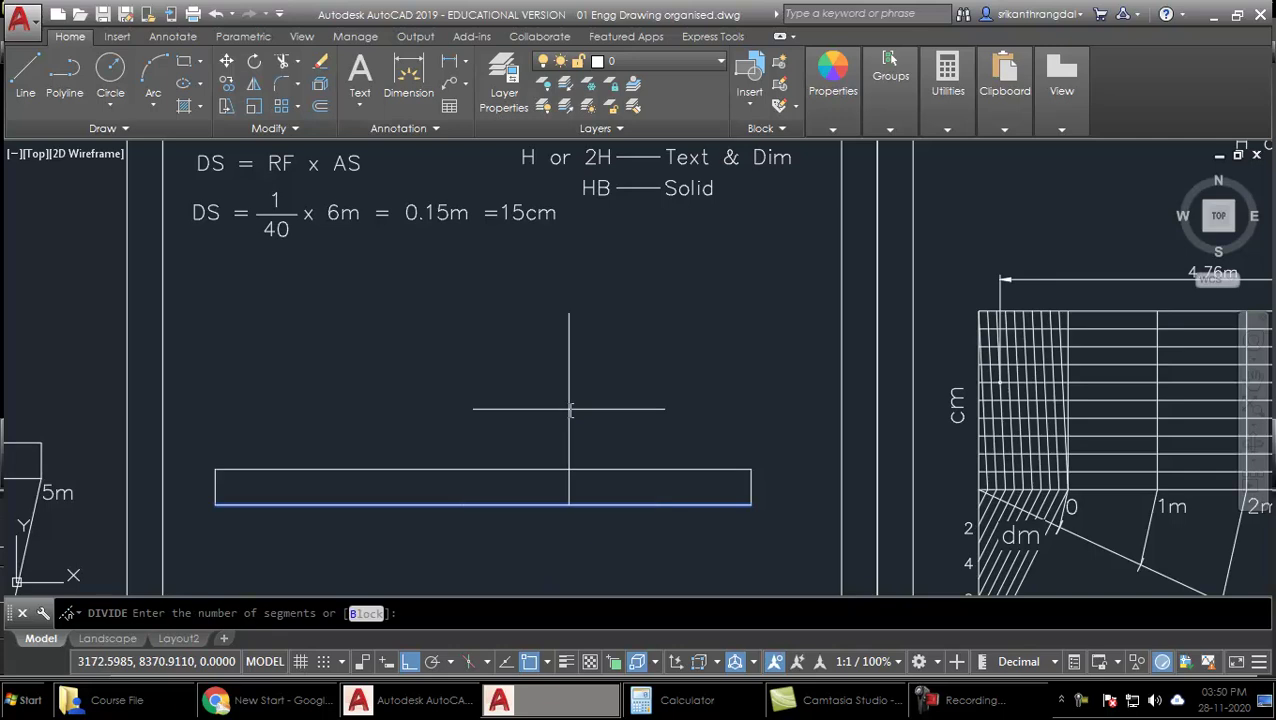
{"action": "key", "text": "Return"}
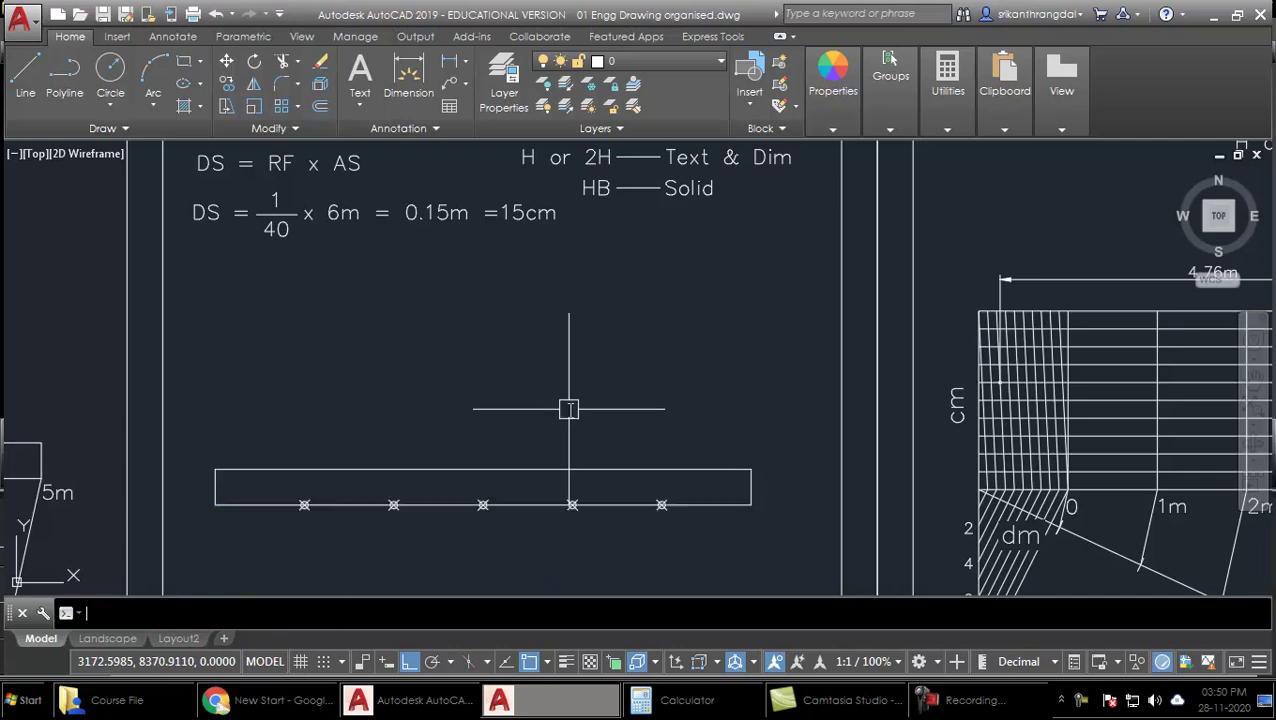
{"action": "left_click", "coordinate": [197, 532]}
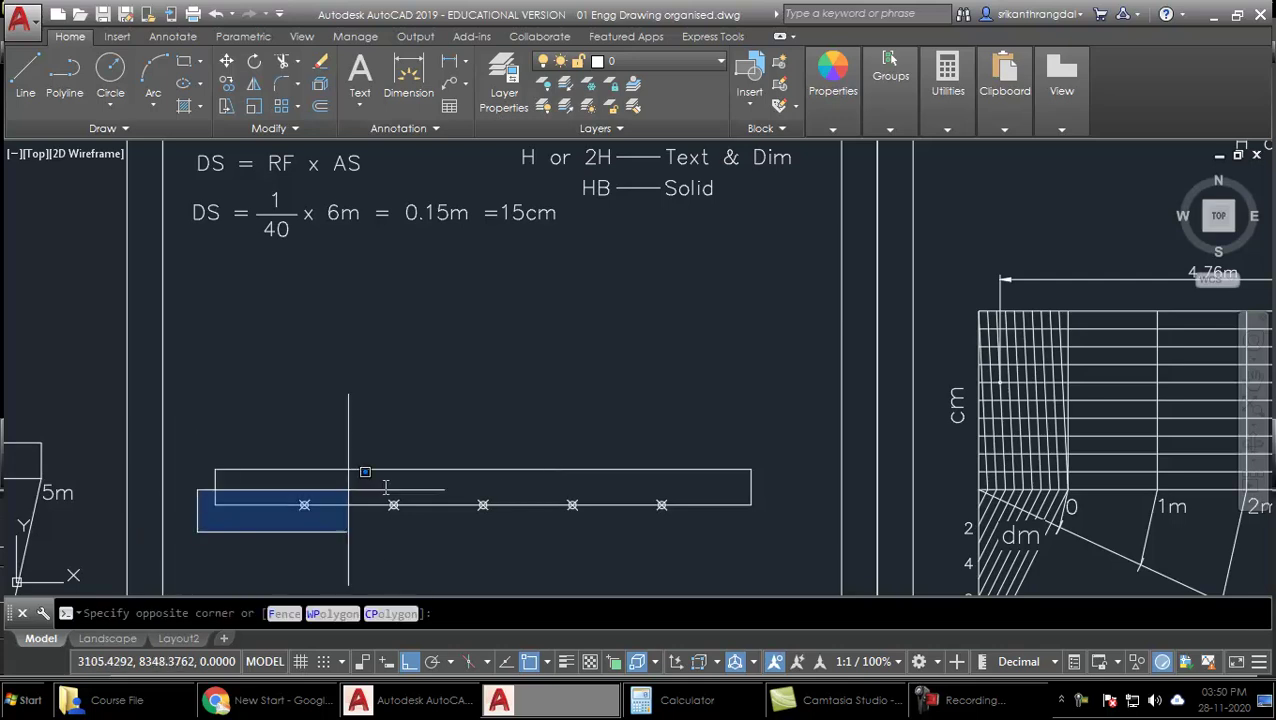
{"action": "left_click", "coordinate": [773, 494]}
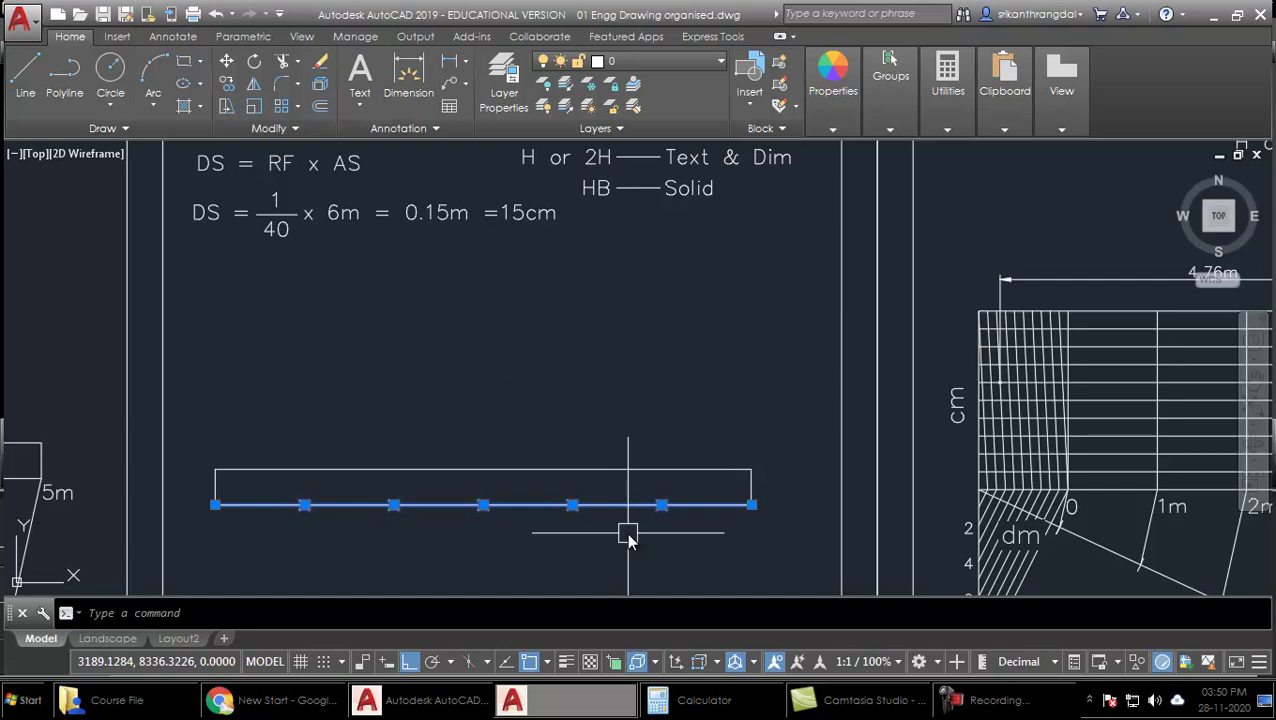
Compute 150 / 6 = 25 in Windows Calculator and return to the AutoCAD drawing
{"action": "key", "text": "super"}
{"action": "type", "text": "c"}
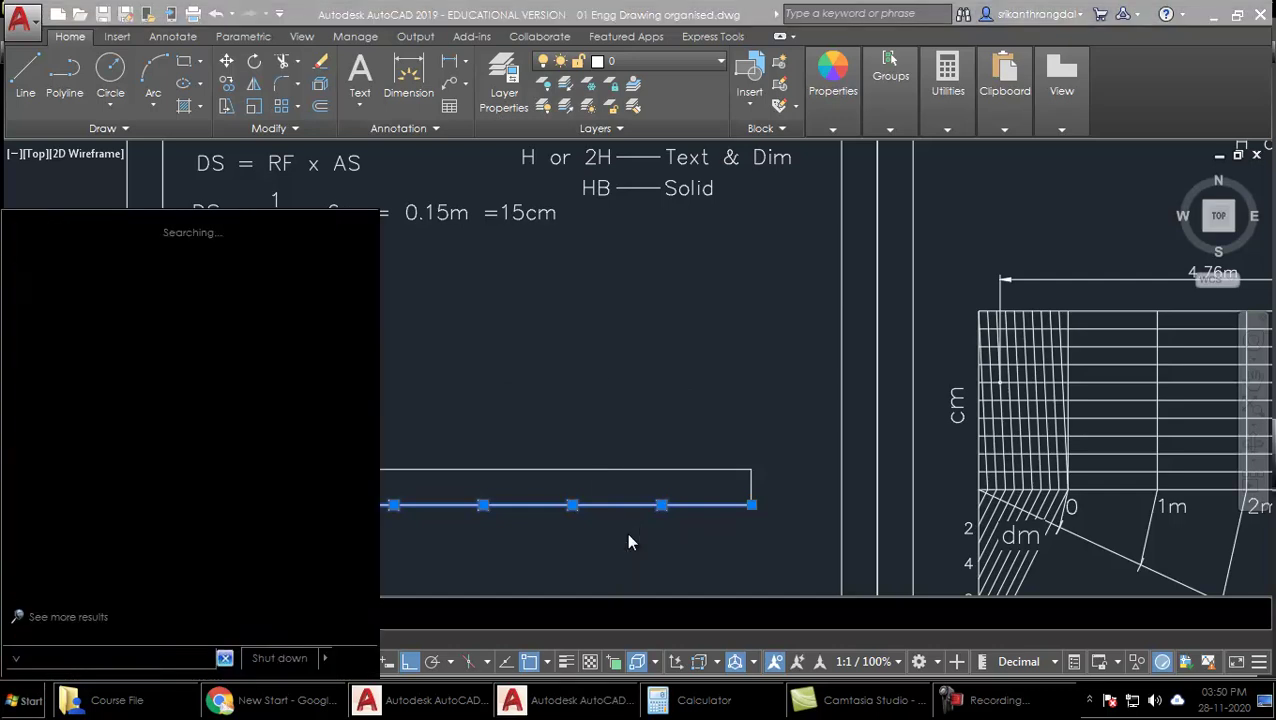
{"action": "type", "text": "alc"}
{"action": "key", "text": "Return"}
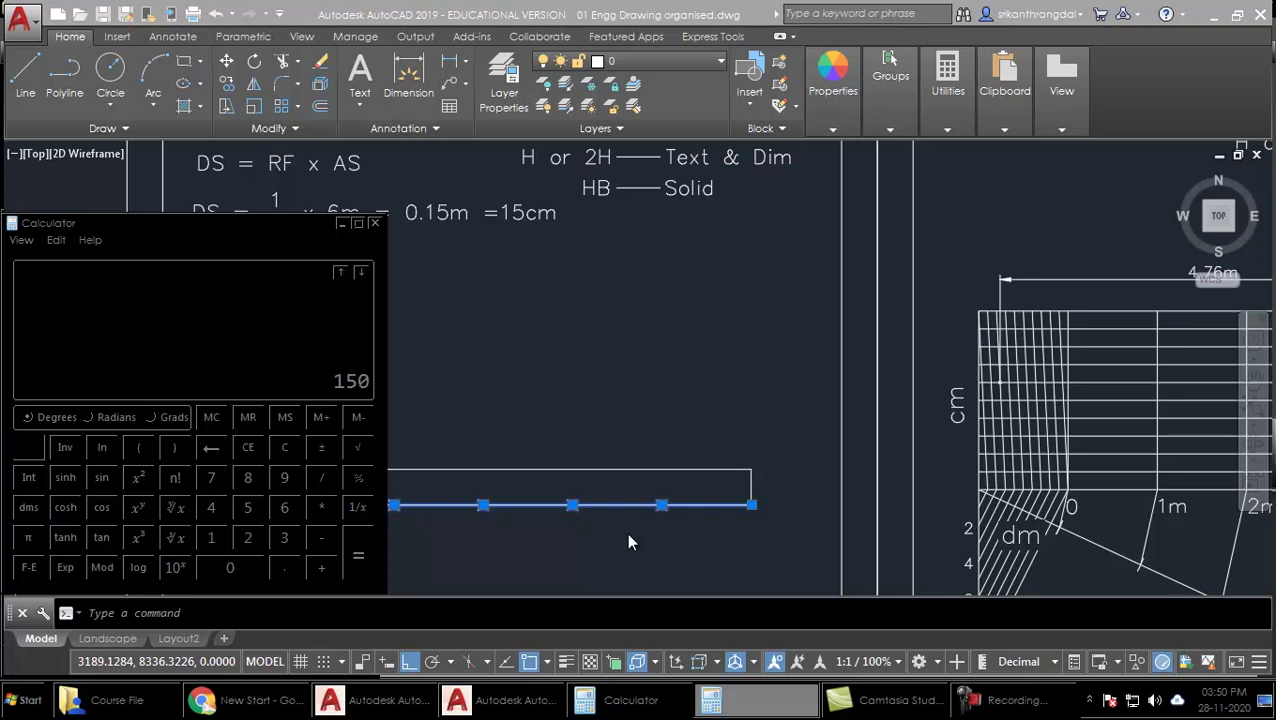
{"action": "key", "text": "Return"}
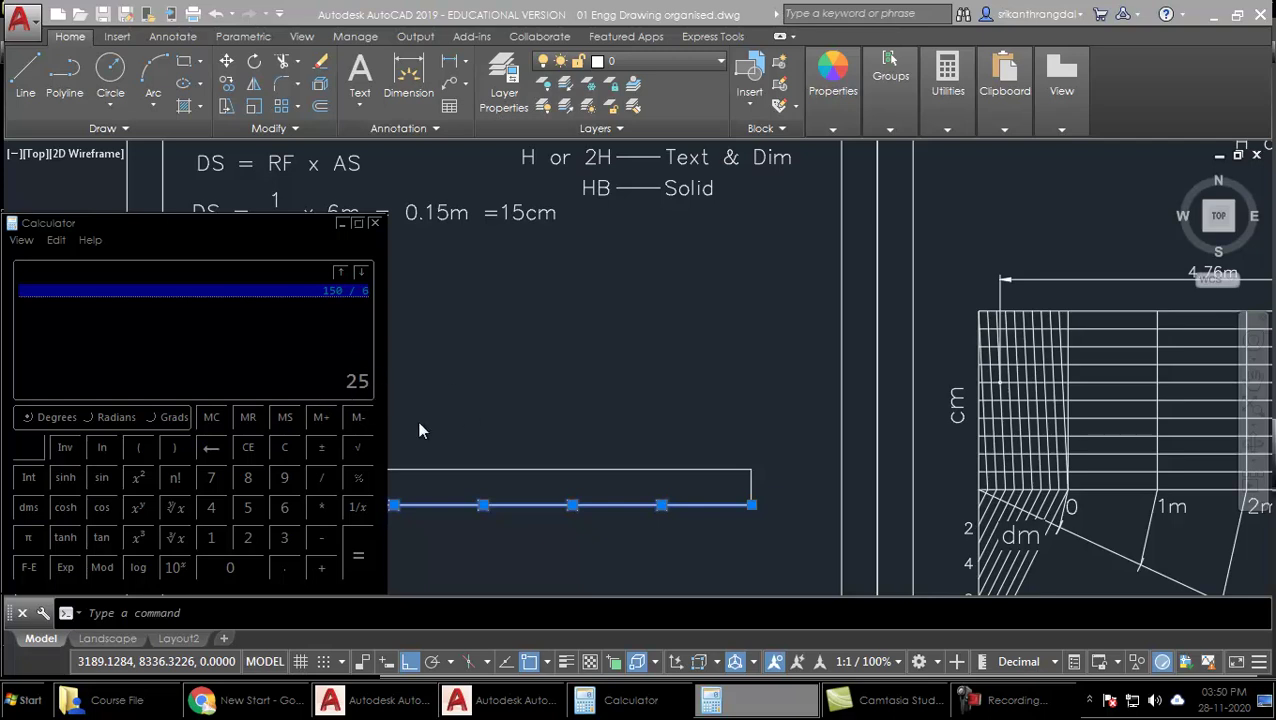
{"action": "key", "text": "alt+Tab"}
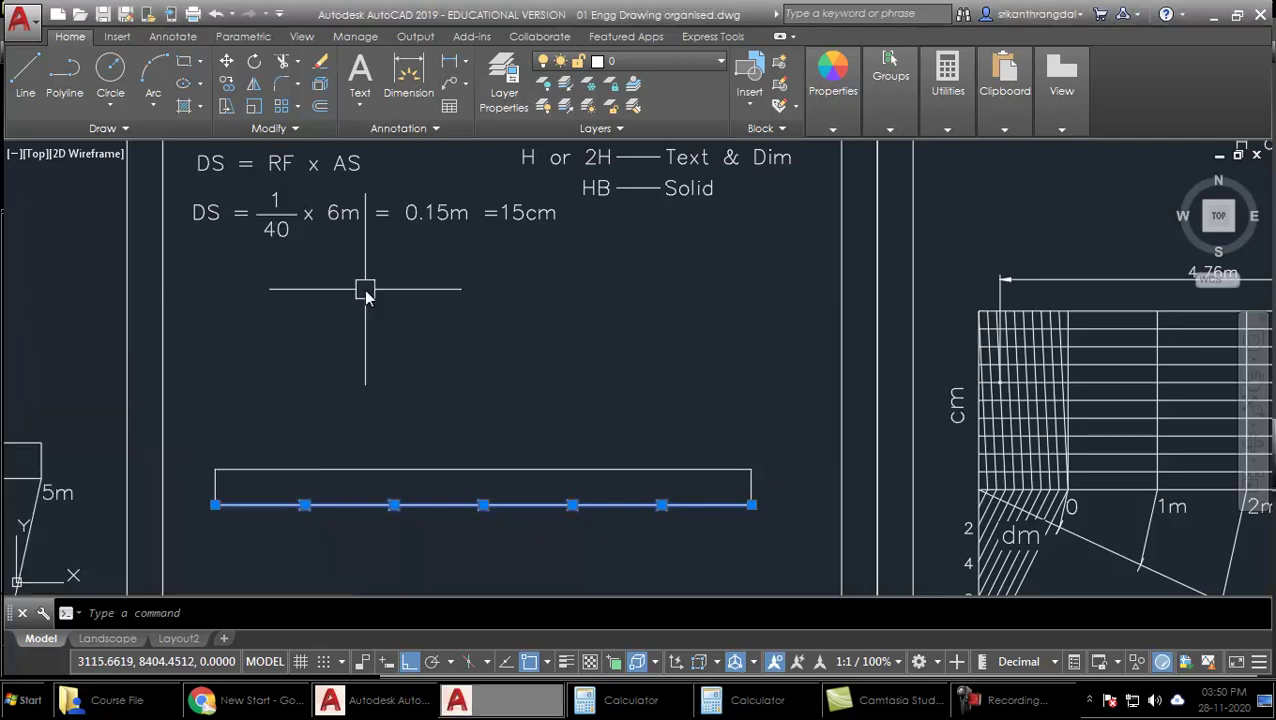
Copy the rectangle's right edge onto each division point, forming six equal 25-unit cells
{"action": "left_click", "coordinate": [364, 288]}
{"action": "key", "text": "Escape"}
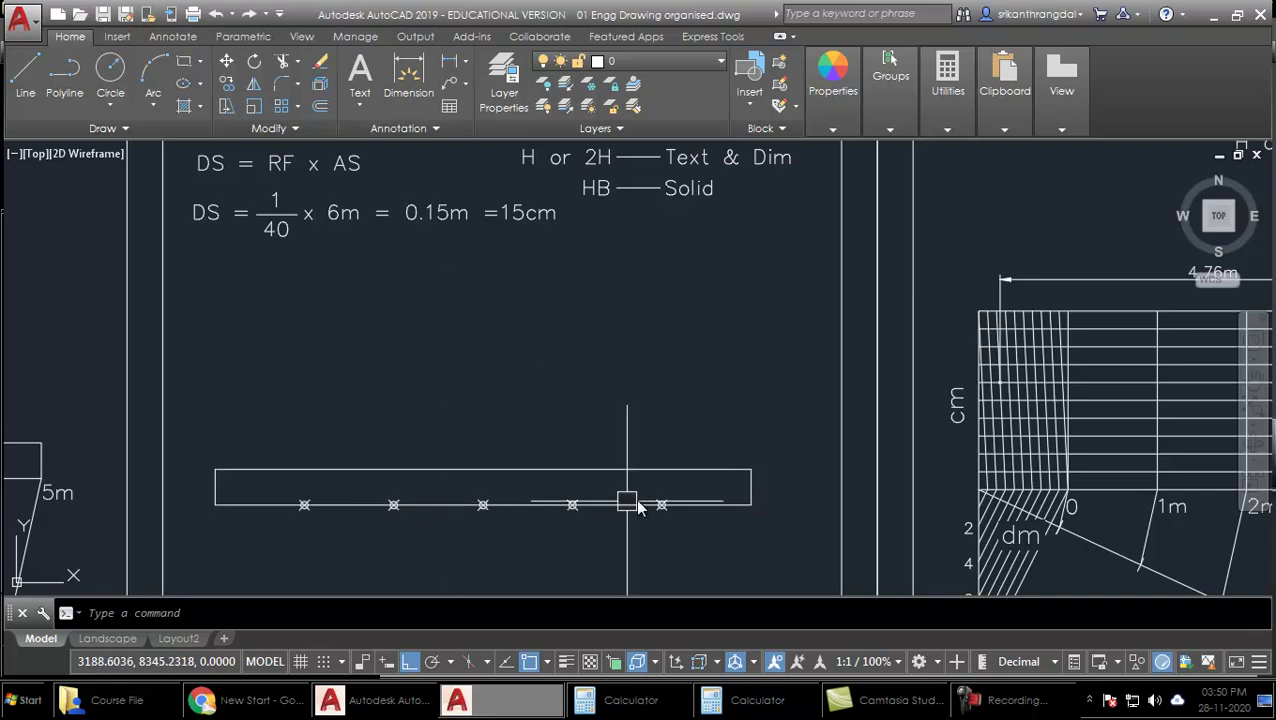
{"action": "left_click", "coordinate": [756, 488]}
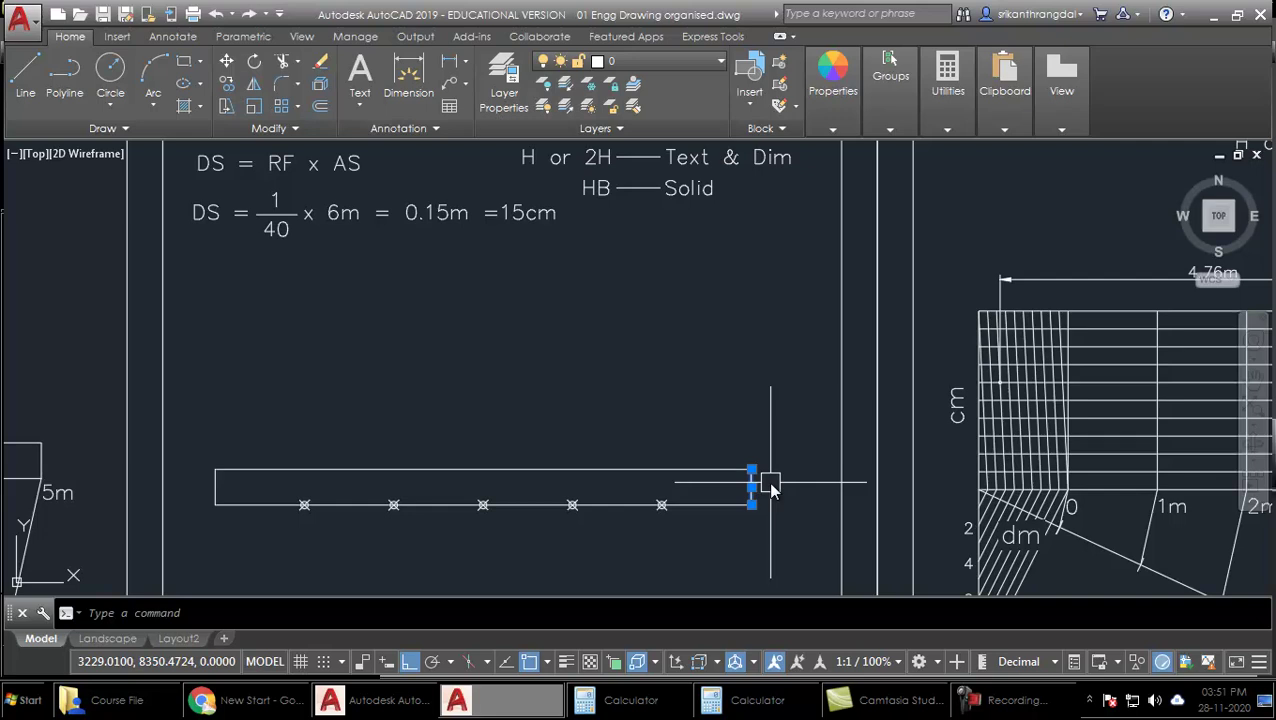
{"action": "type", "text": "co"}
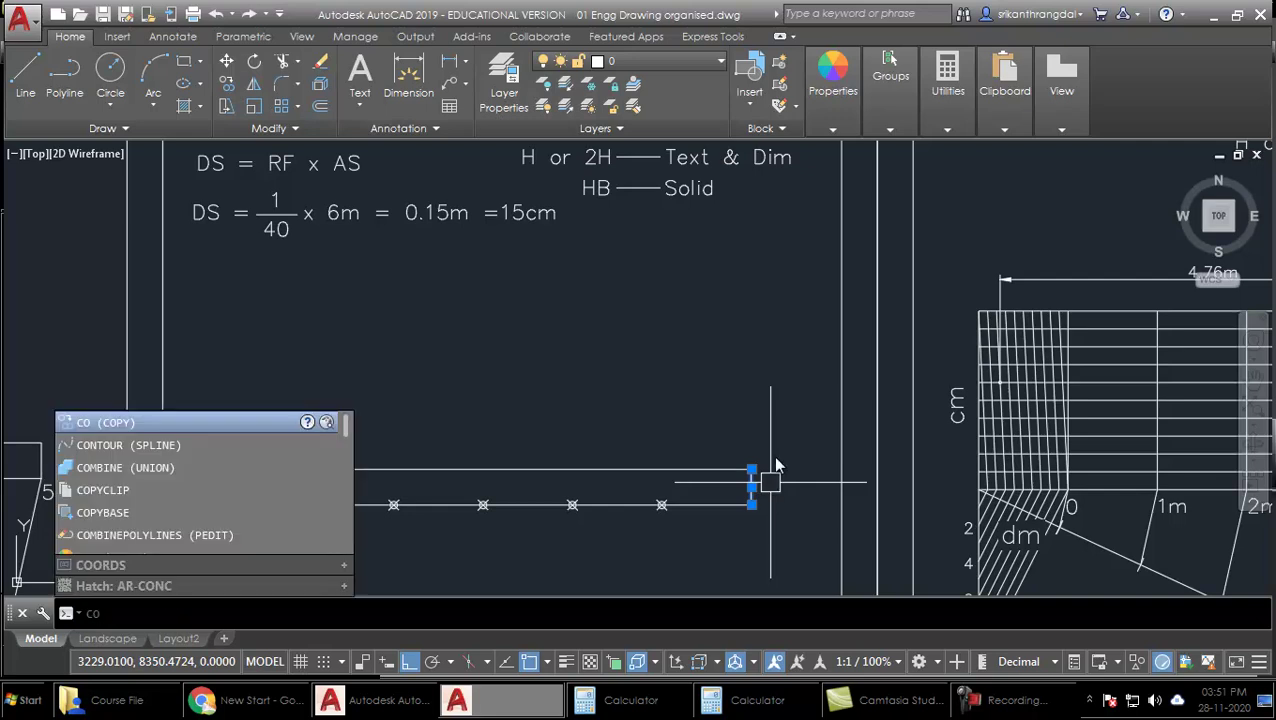
{"action": "key", "text": "Return"}
{"action": "left_click", "coordinate": [751, 505]}
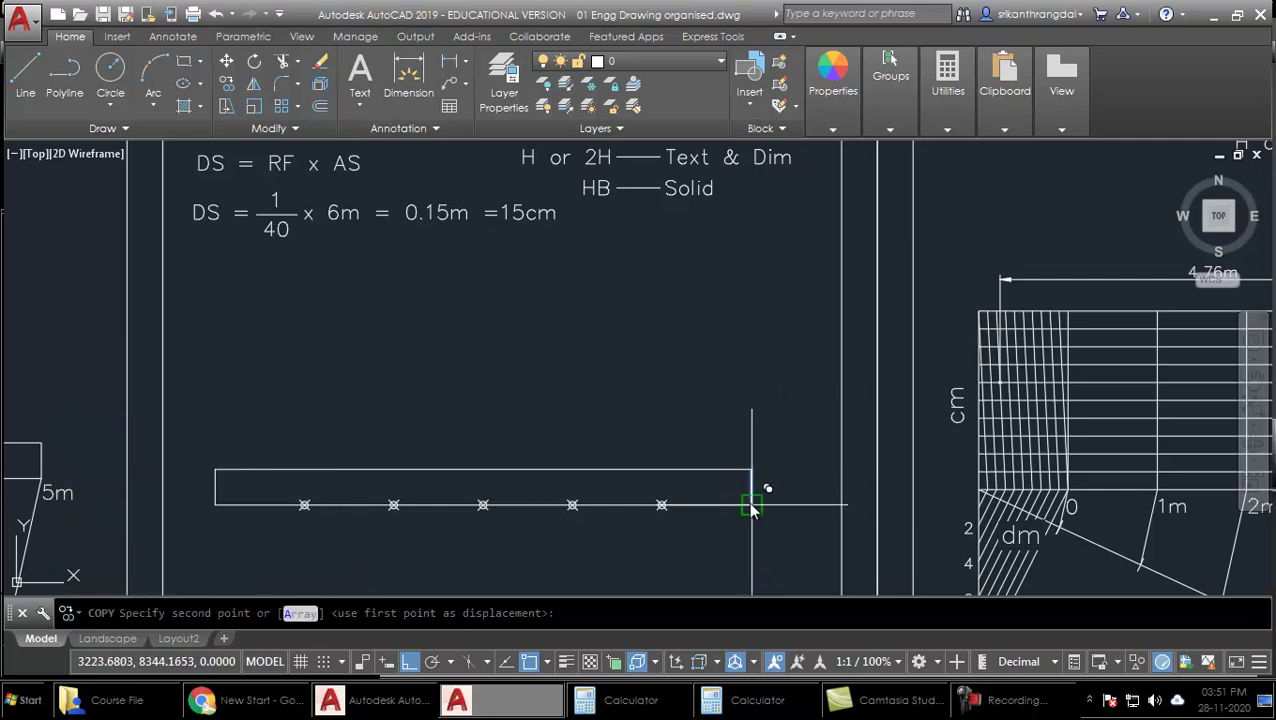
{"action": "left_click", "coordinate": [661, 505]}
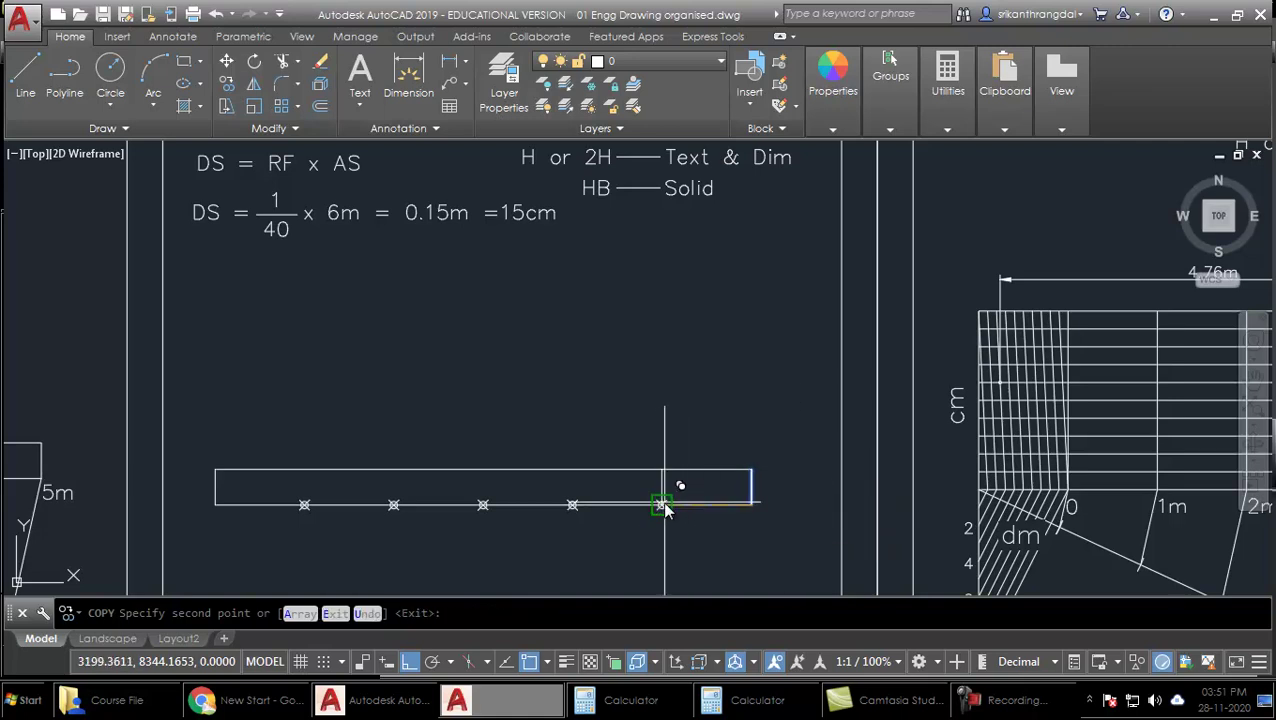
{"action": "left_click", "coordinate": [572, 505]}
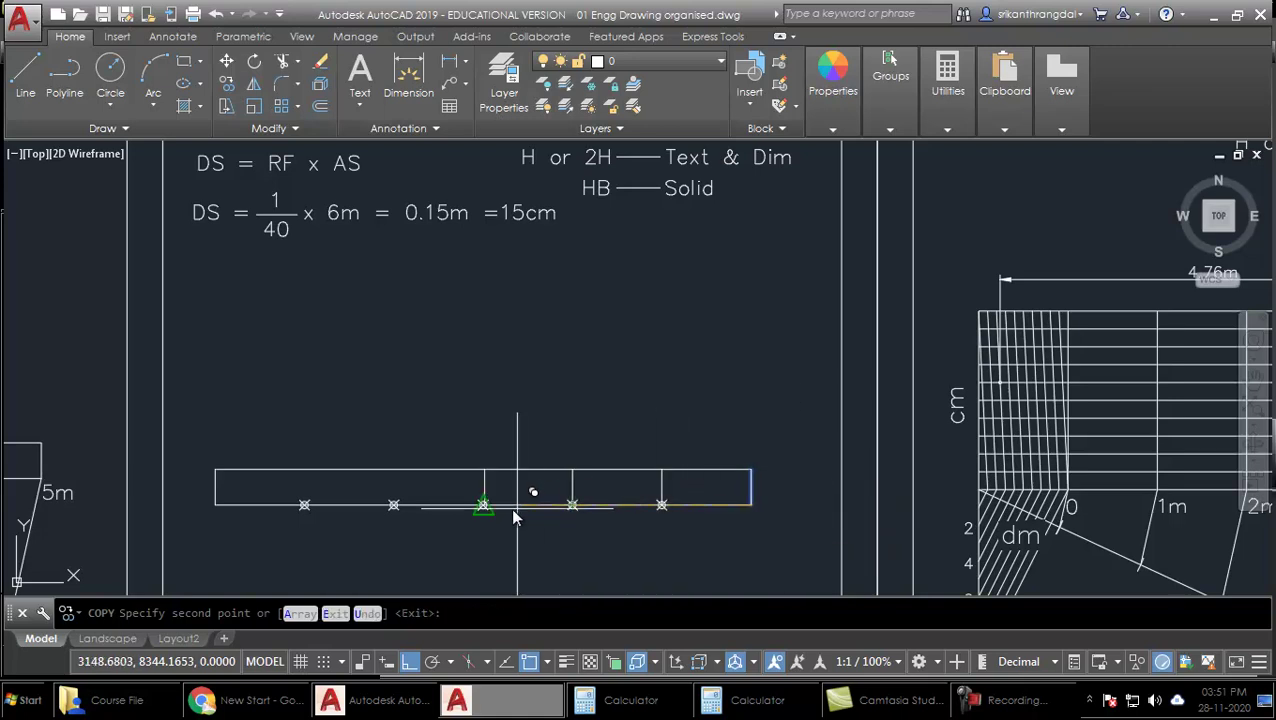
{"action": "left_click", "coordinate": [394, 505]}
{"action": "left_click", "coordinate": [305, 505]}
{"action": "key", "text": "Escape"}
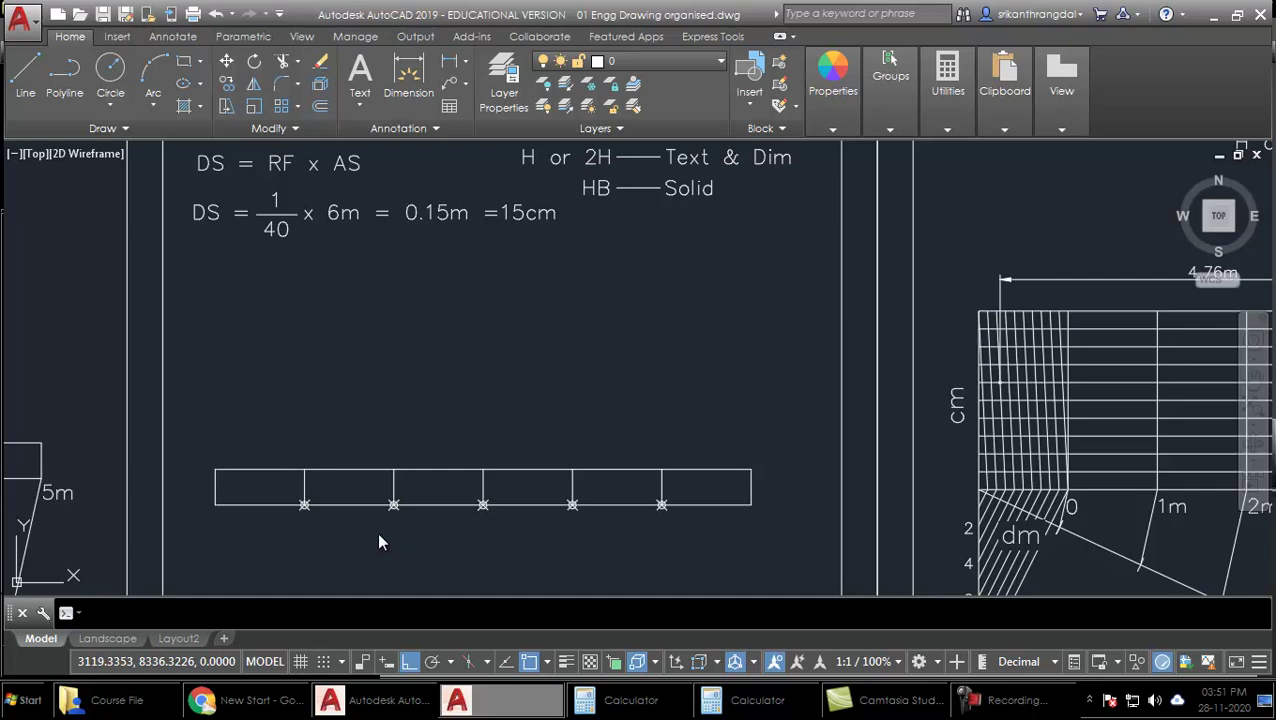
{"action": "left_click", "coordinate": [294, 535]}
{"action": "left_click", "coordinate": [513, 528]}
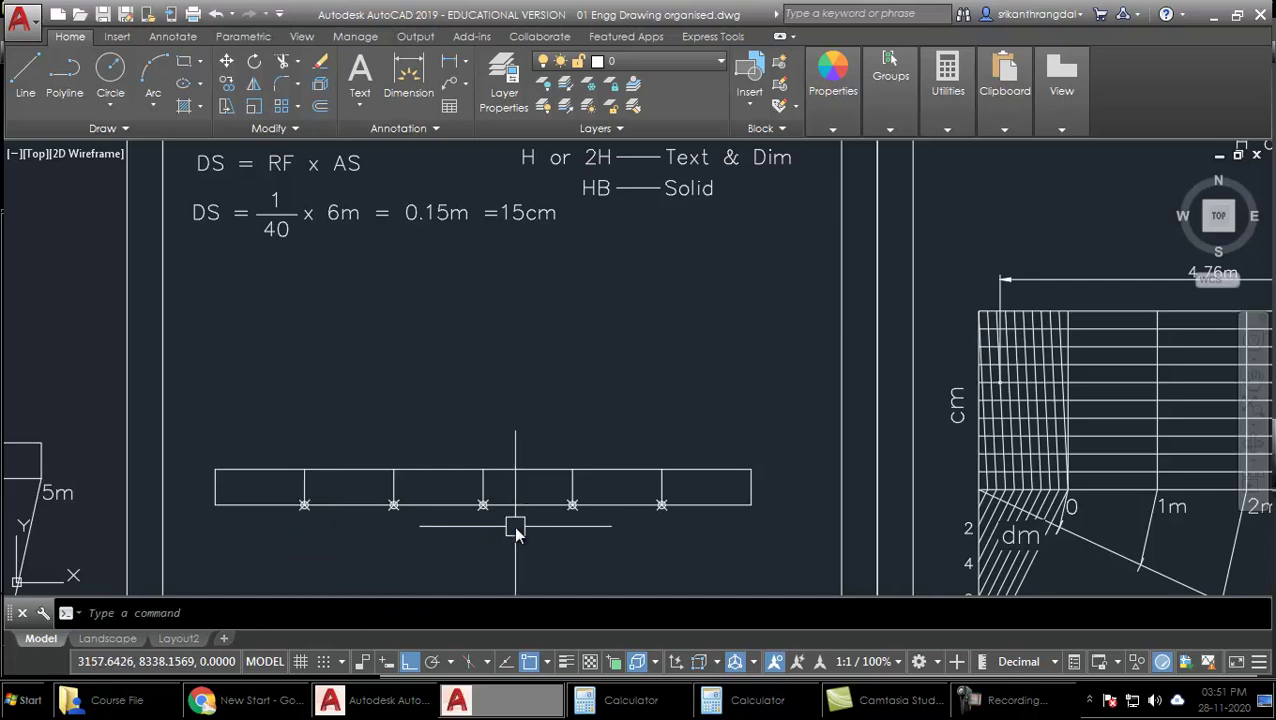
Draw a midline across the scale from the left edge's midpoint to the right edge's midpoint
{"action": "key", "text": "Return"}
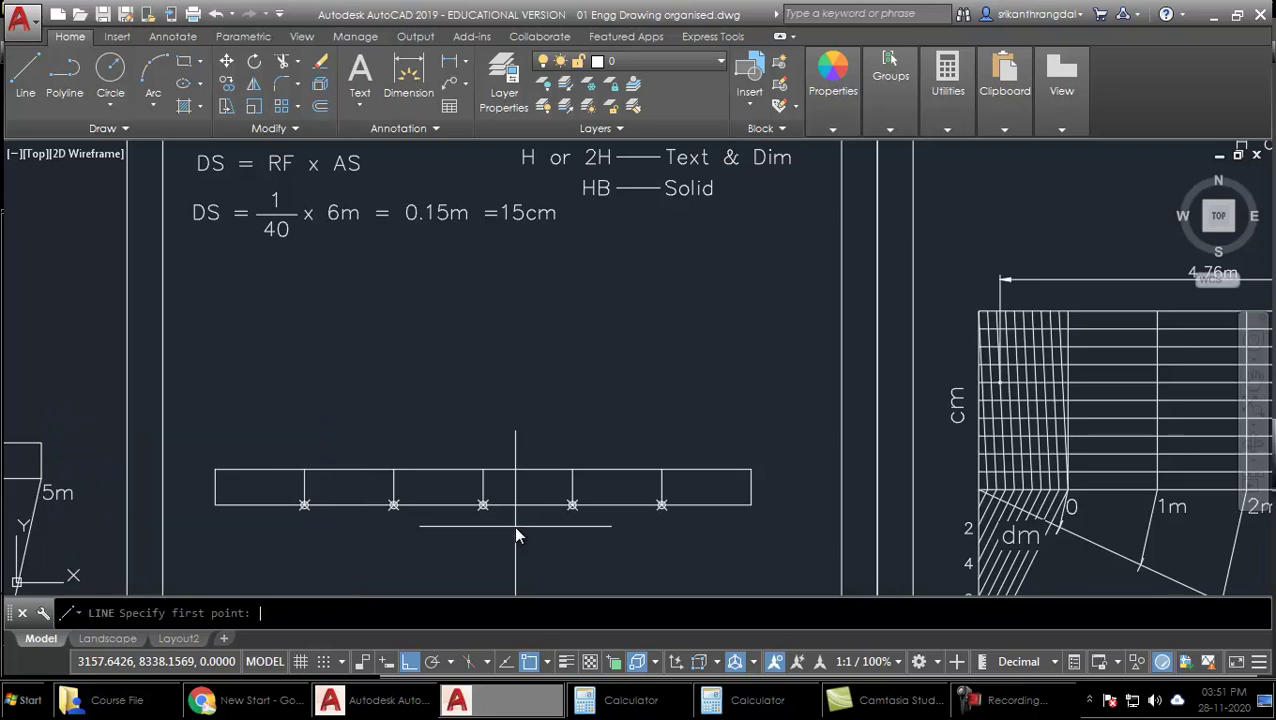
{"action": "left_click", "coordinate": [220, 495]}
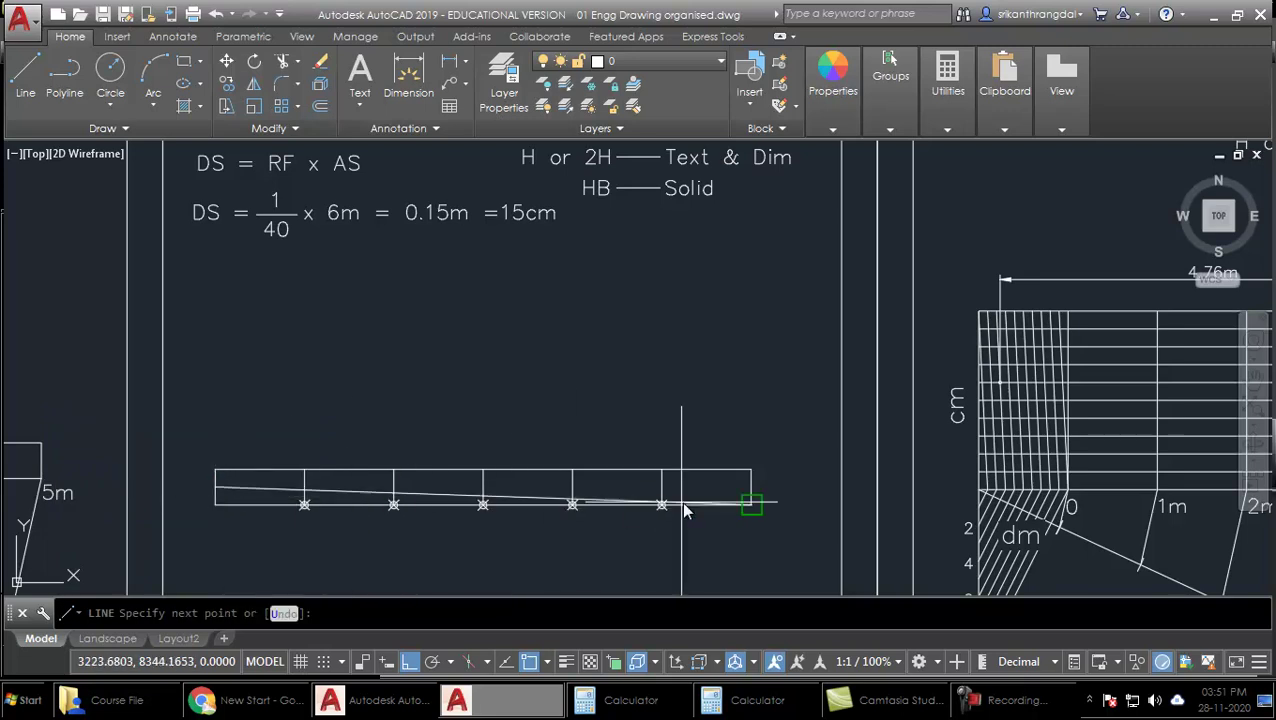
{"action": "left_click", "coordinate": [750, 492]}
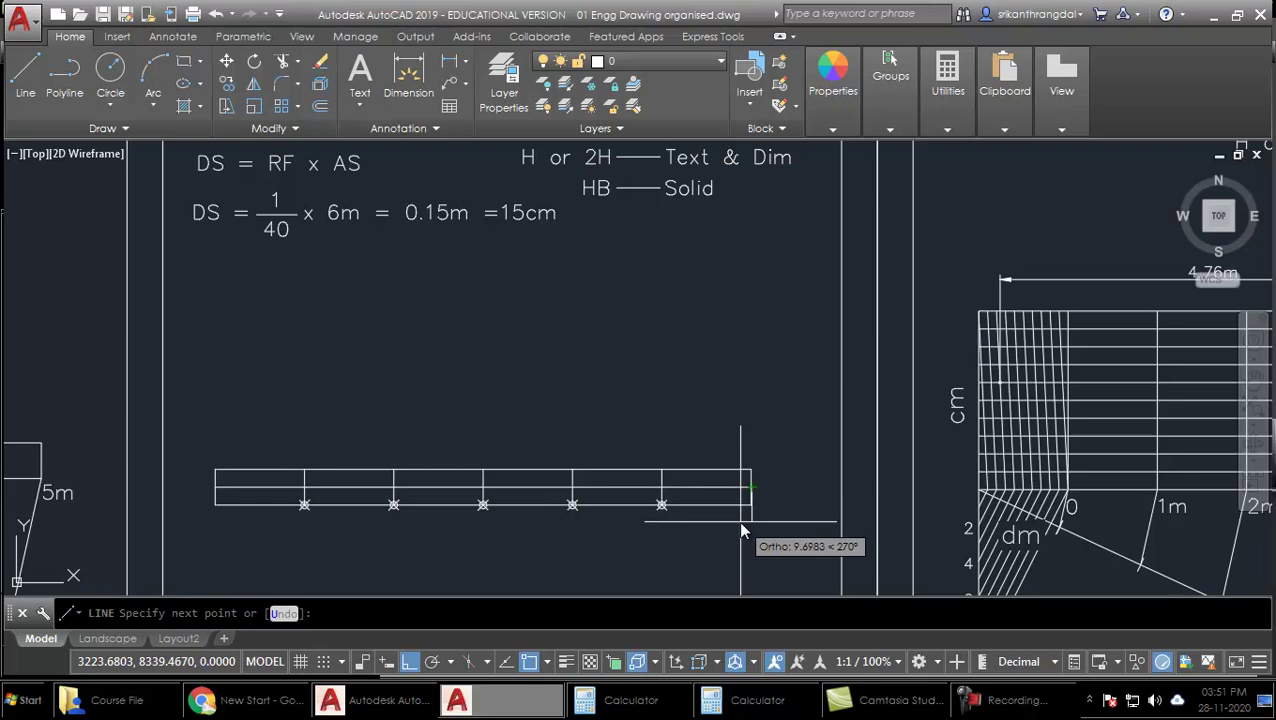
{"action": "key", "text": "Return"}
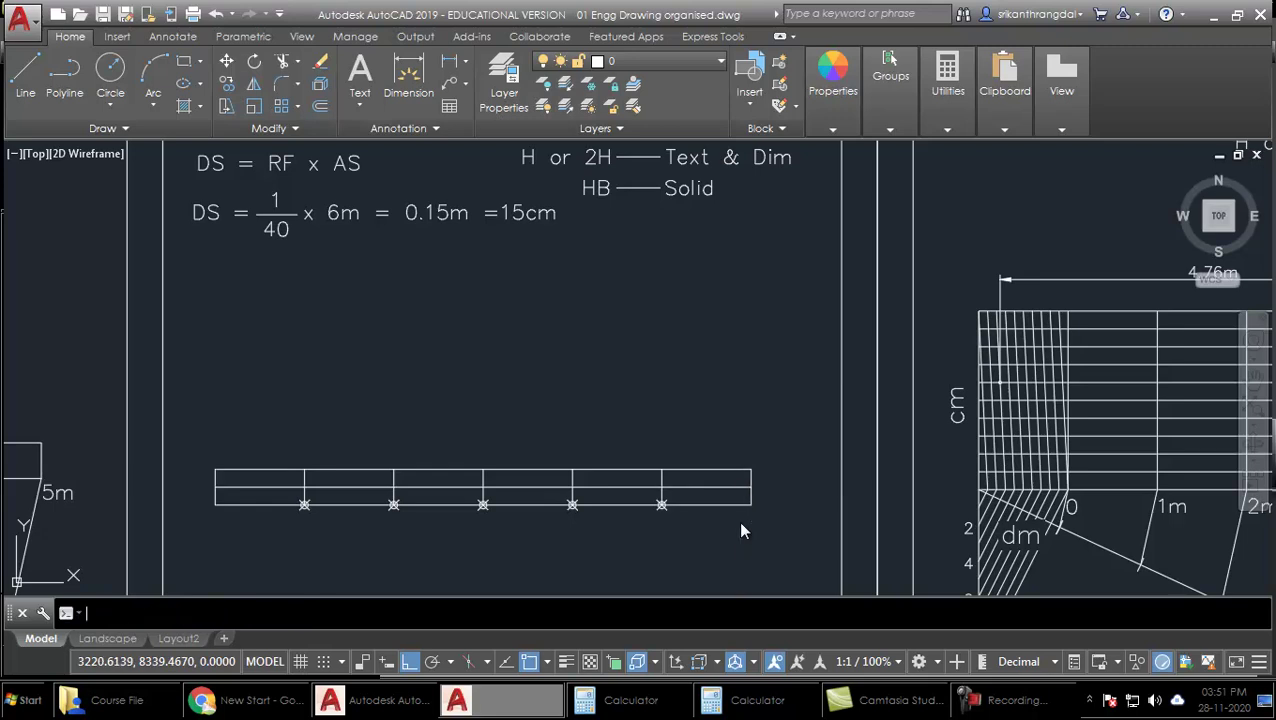
Trim the midline out of cells 2, 4 and 6, then window-select the division point markers
{"action": "type", "text": "TR"}
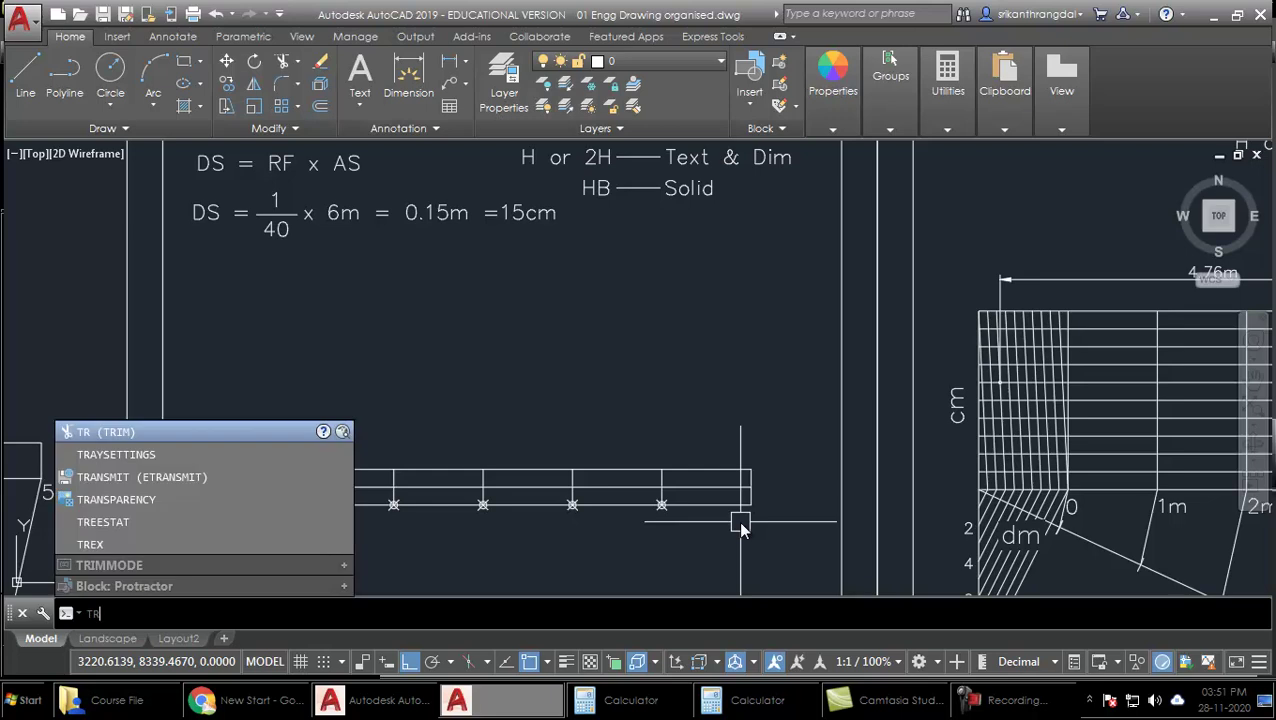
{"action": "key", "text": "Return"}
{"action": "key", "text": "Return"}
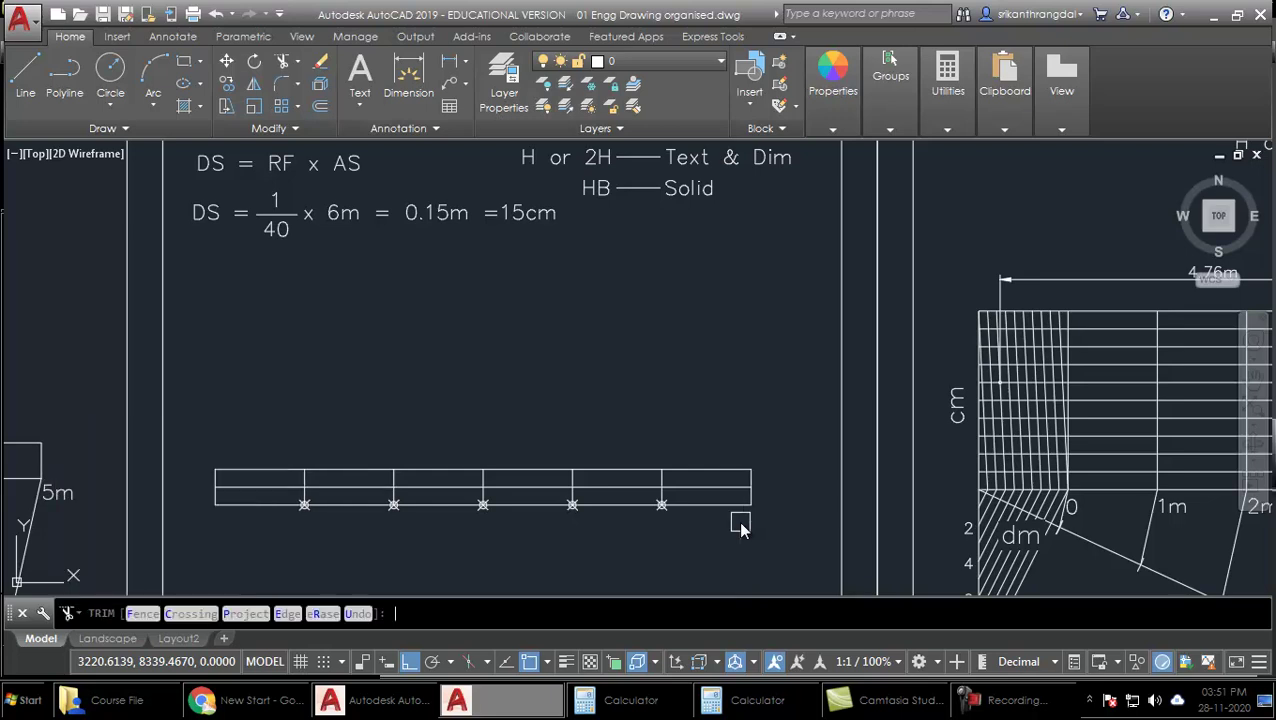
{"action": "left_click", "coordinate": [357, 488]}
{"action": "left_click", "coordinate": [524, 487]}
{"action": "left_click", "coordinate": [690, 488]}
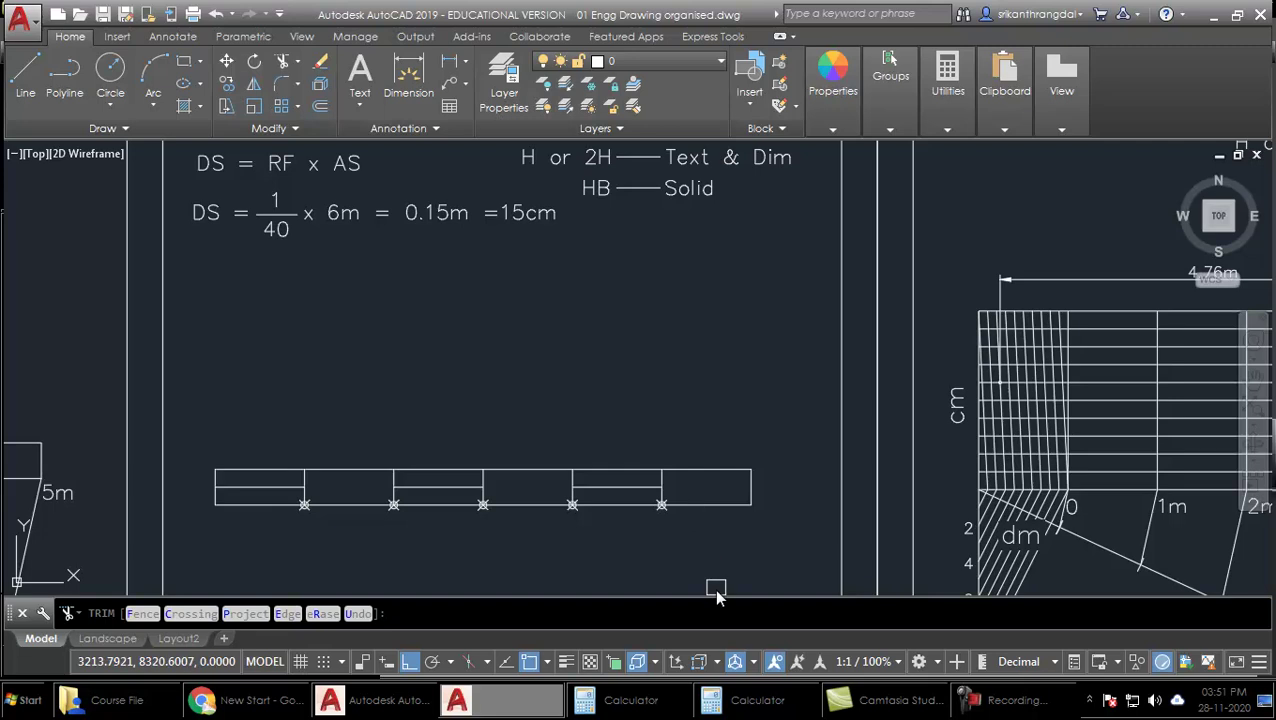
{"action": "key", "text": "Return"}
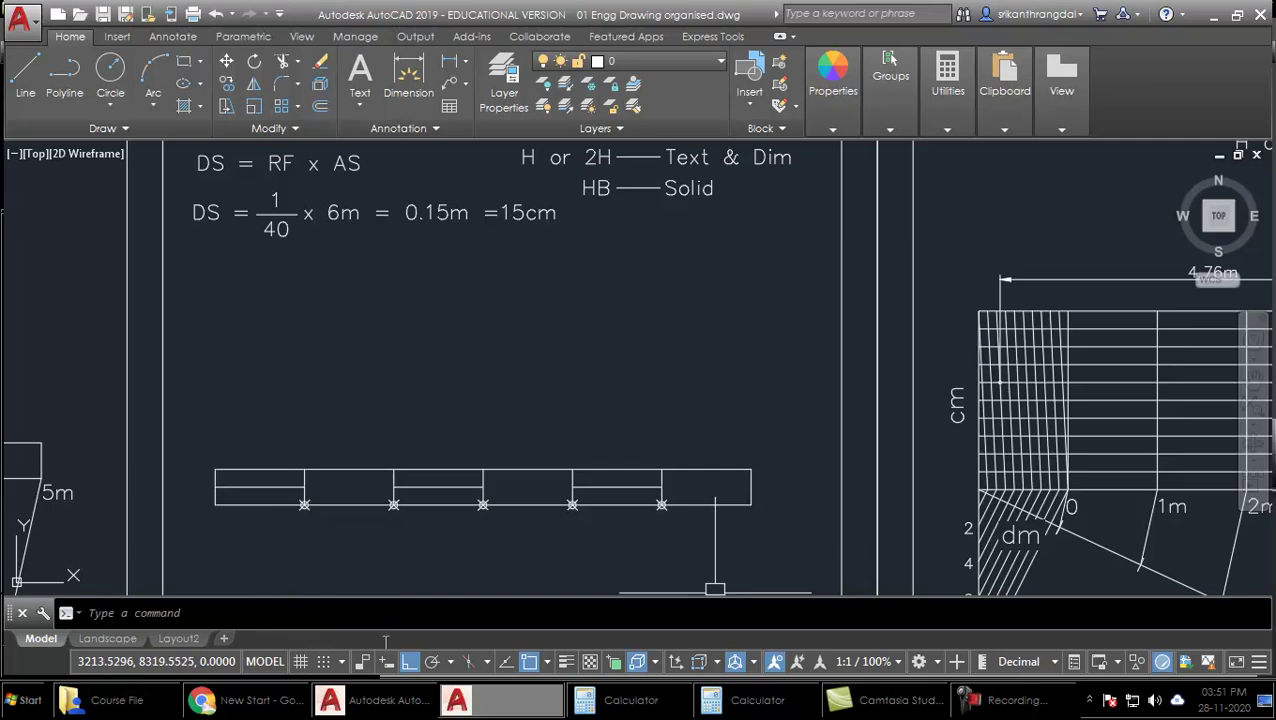
{"action": "left_click", "coordinate": [278, 539]}
{"action": "left_click", "coordinate": [720, 500]}
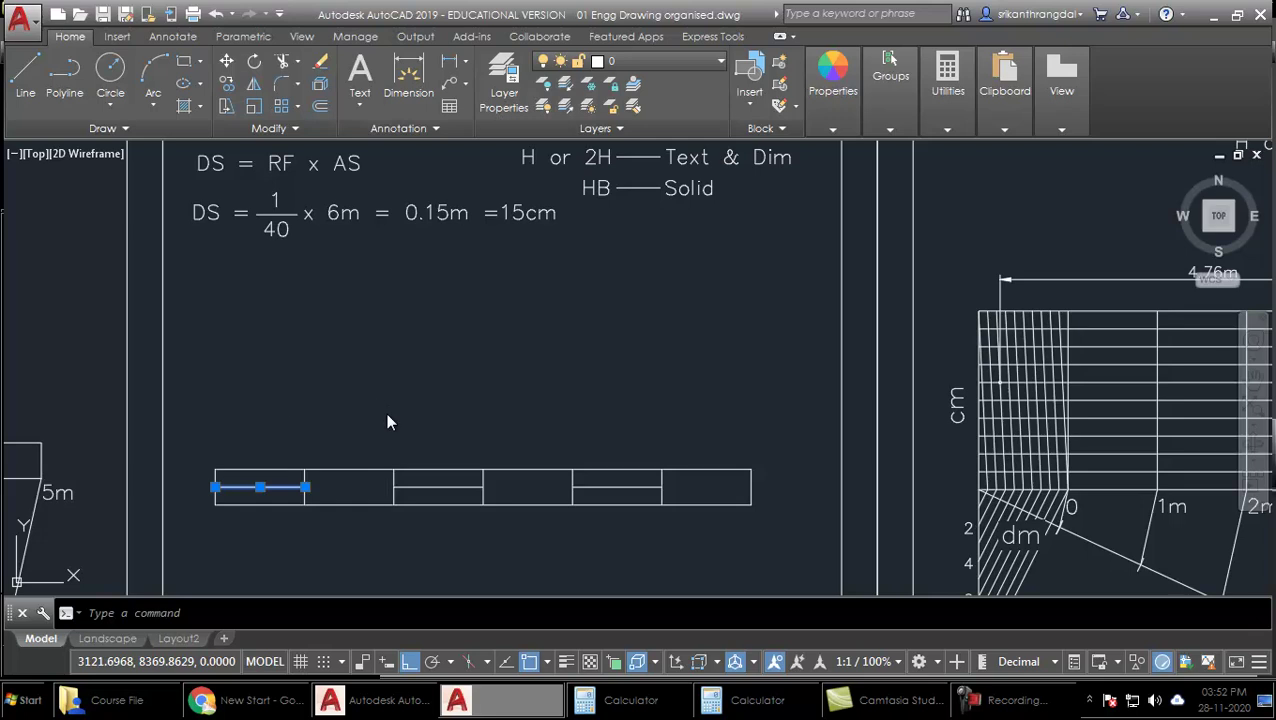
Divide the first cell's midline into 10 equal decimetre parts
{"action": "key", "text": "Escape"}
{"action": "type", "text": "iv"}
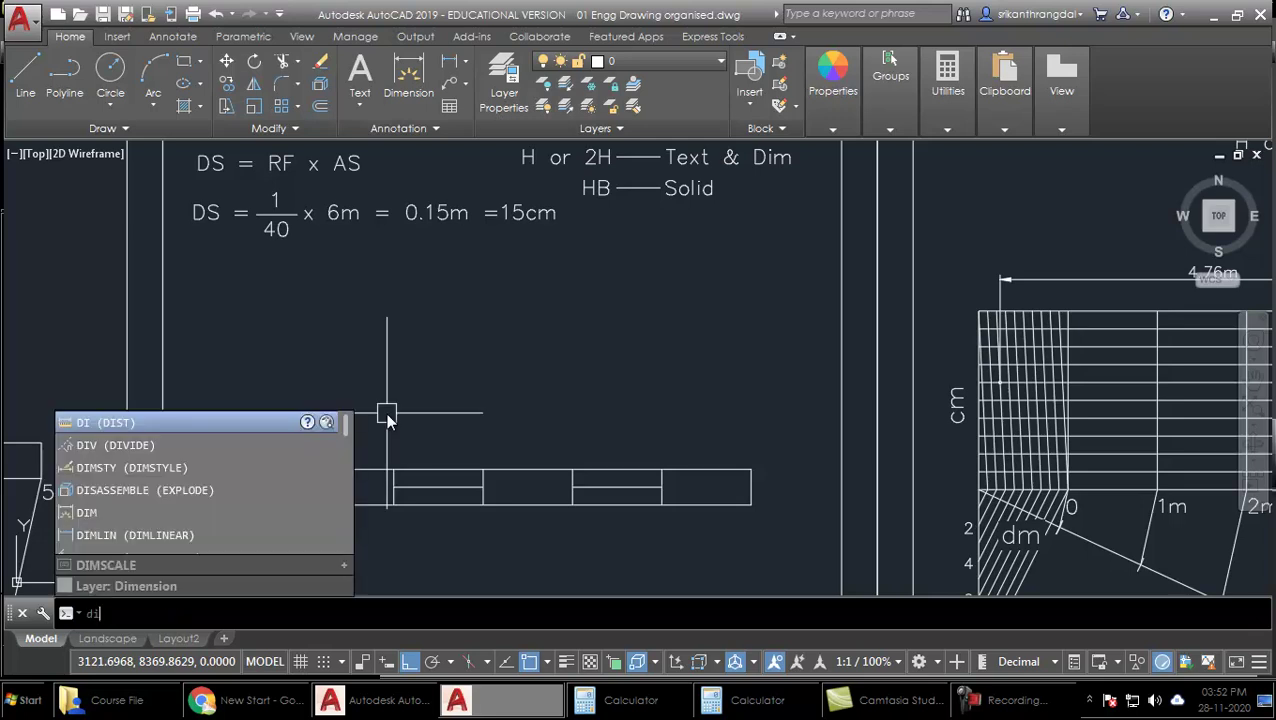
{"action": "key", "text": "Return"}
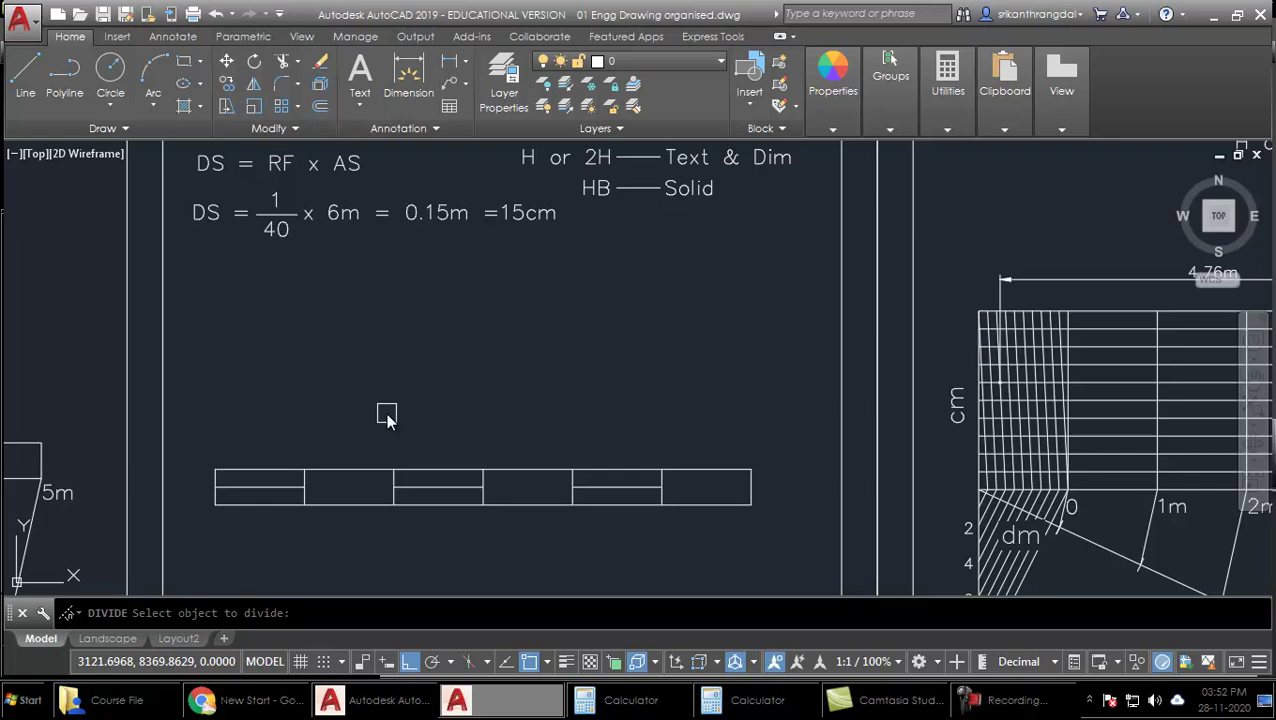
{"action": "left_click", "coordinate": [265, 487]}
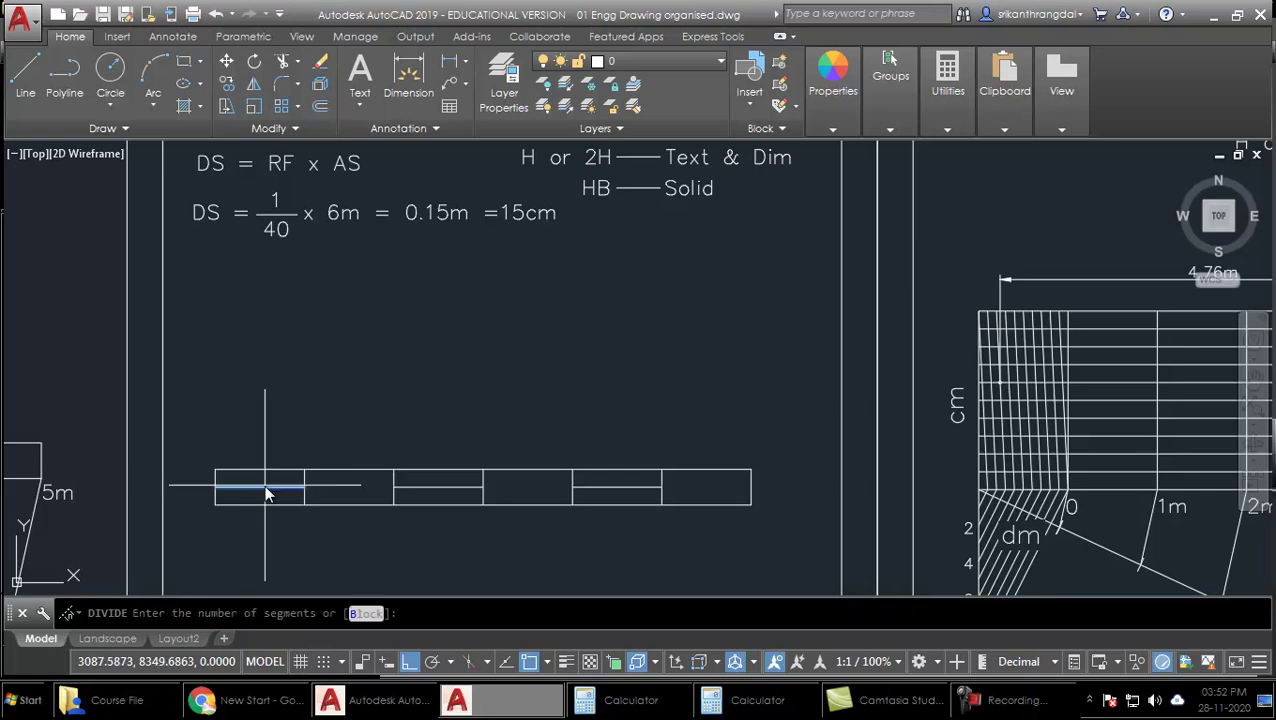
{"action": "type", "text": "10"}
{"action": "key", "text": "Return"}
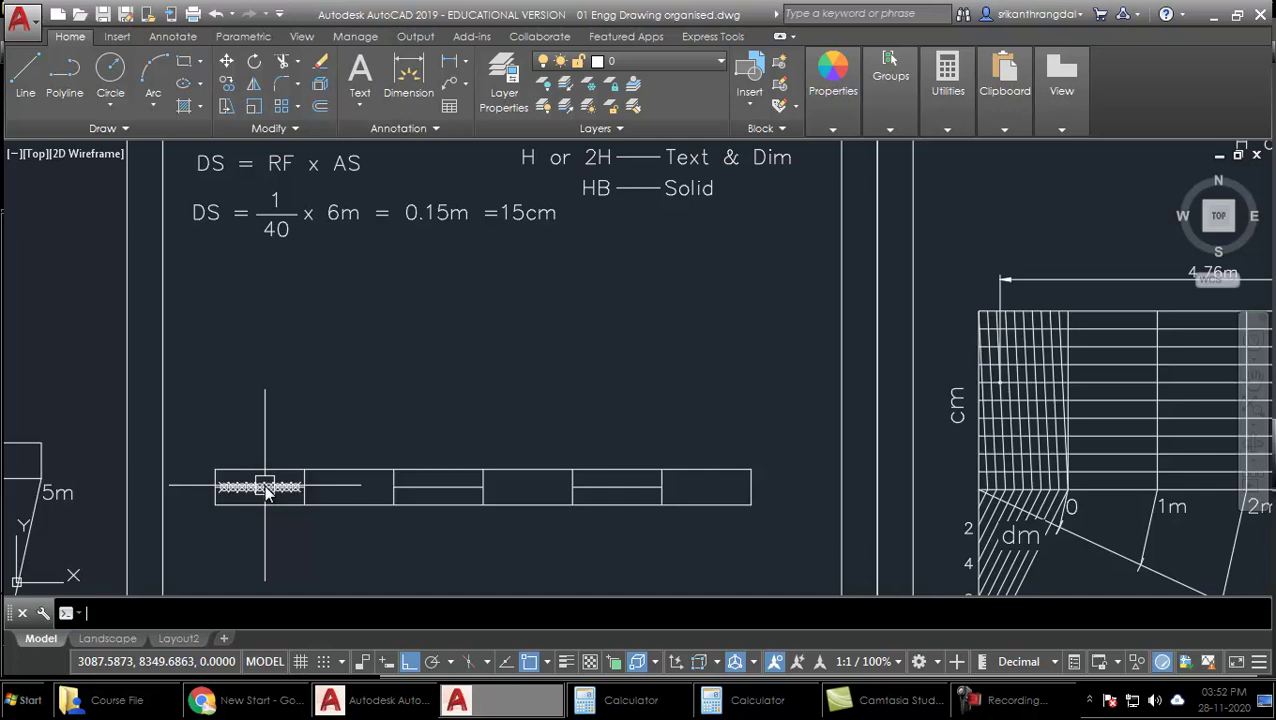
{"action": "type", "text": "z"}
{"action": "key", "text": "Return"}
{"action": "left_click", "coordinate": [202, 458]}
Zoom in on the first cell and start copying its right edge from the midpoint
{"action": "left_click", "coordinate": [317, 535]}
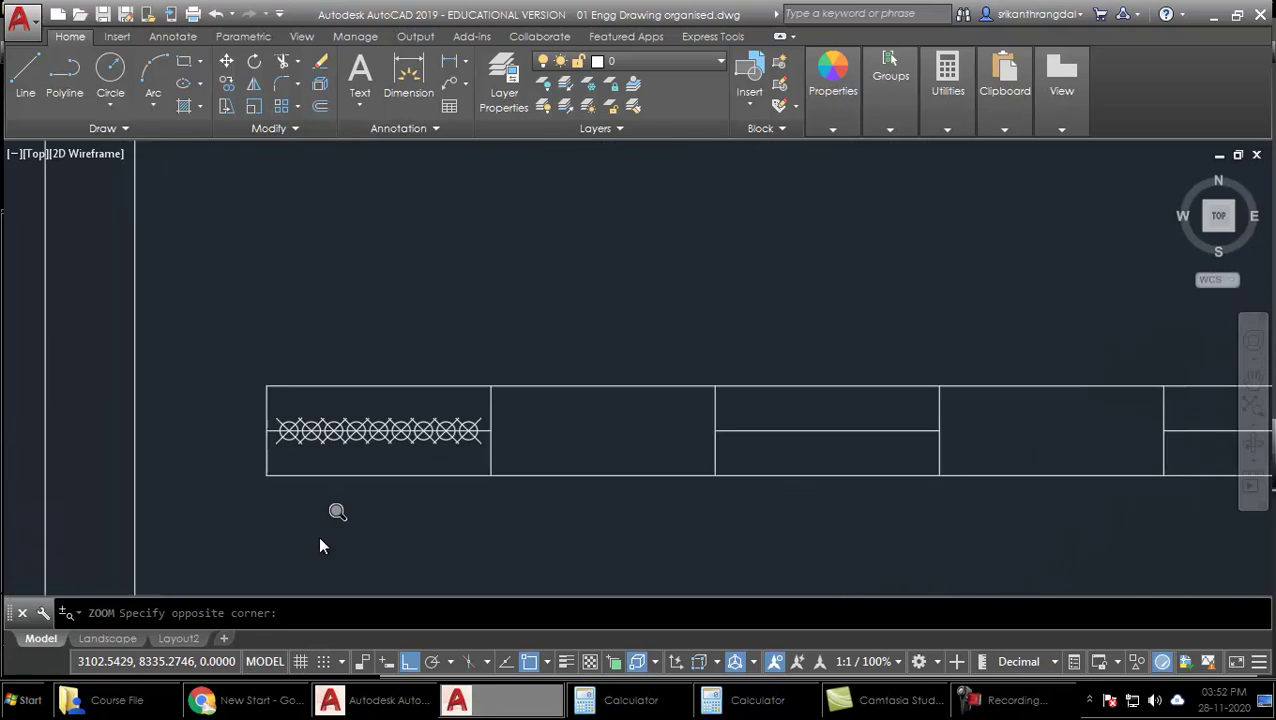
{"action": "middle_click_drag", "start_coordinate": [871, 365], "coordinate": [763, 439]}
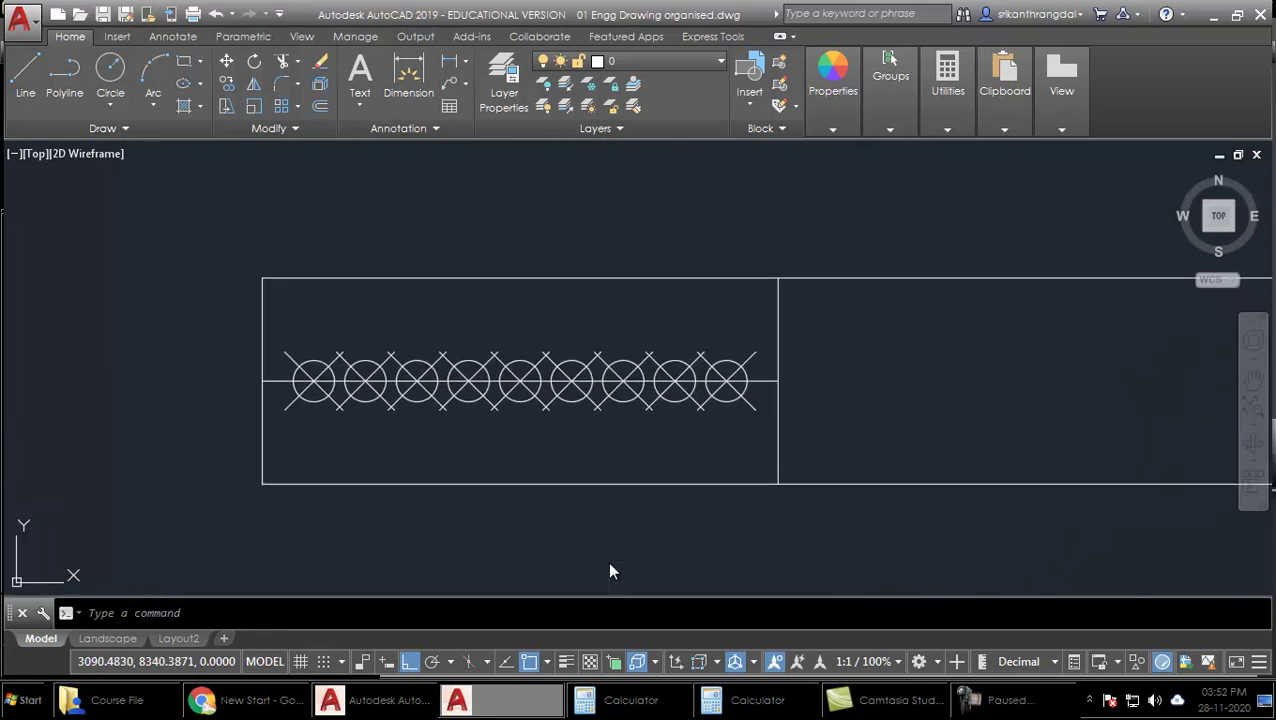
{"action": "left_click", "coordinate": [780, 447]}
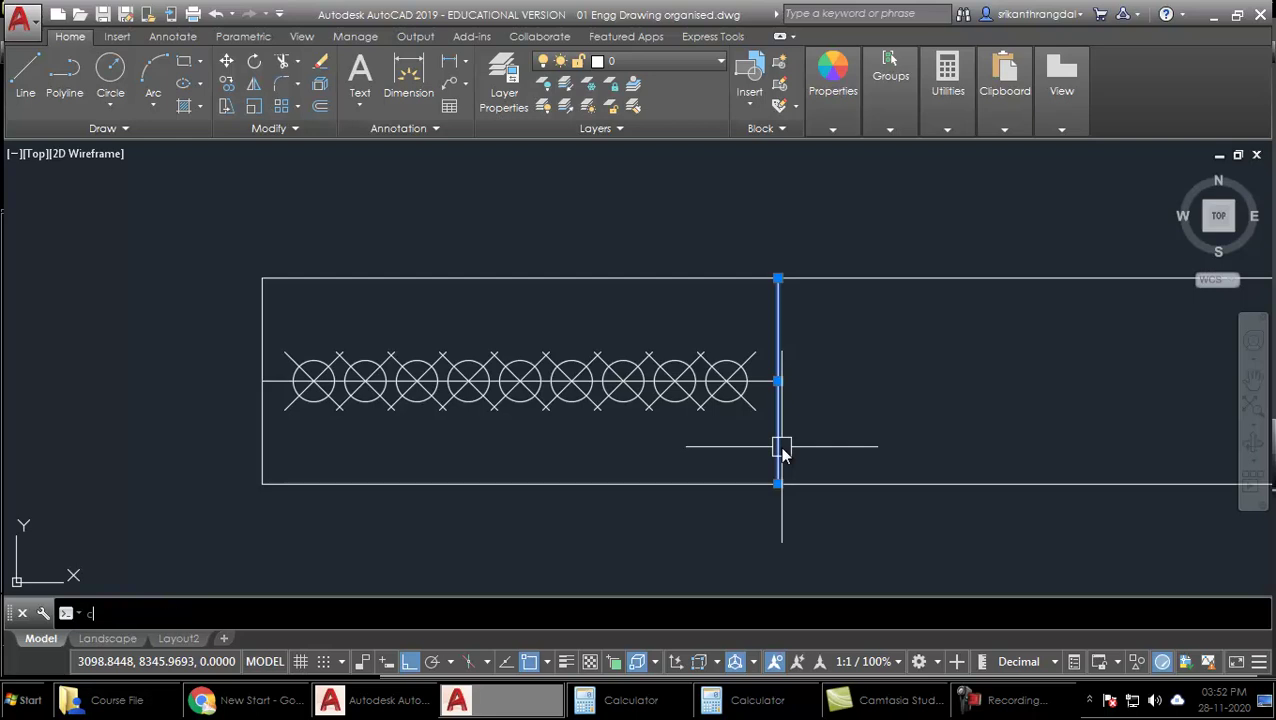
{"action": "type", "text": "o"}
{"action": "key", "text": "Return"}
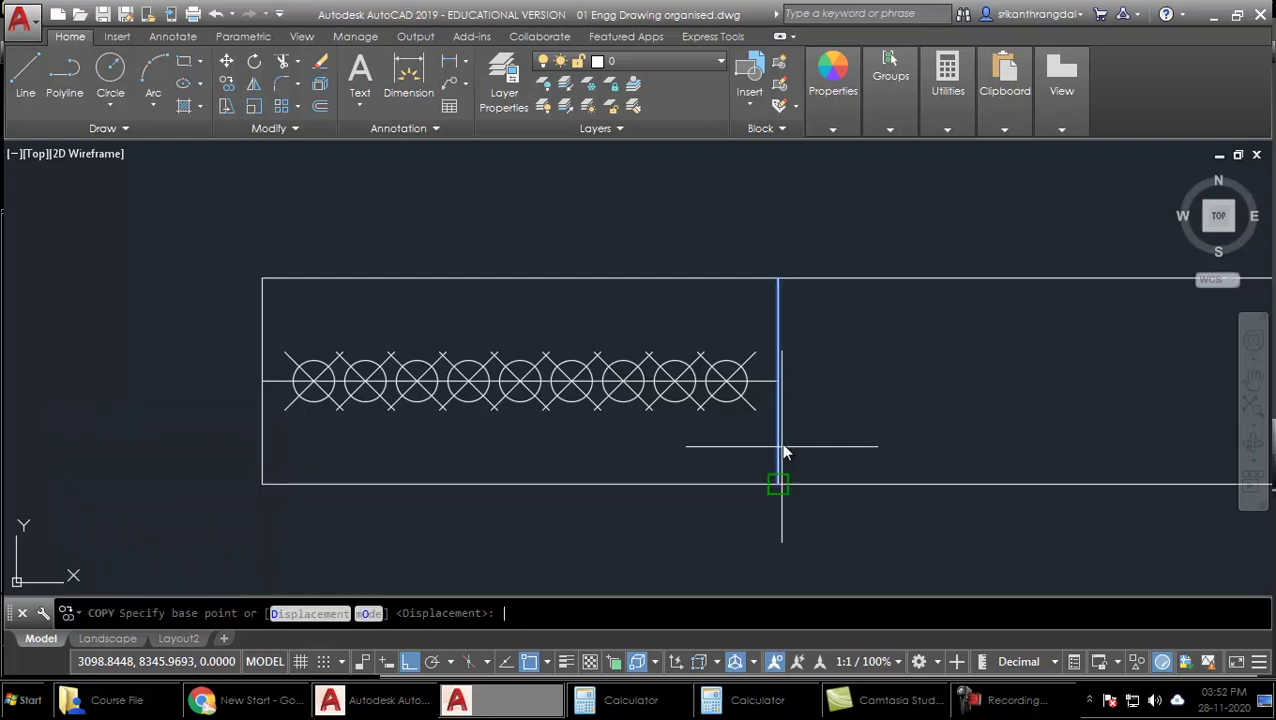
{"action": "left_click", "coordinate": [778, 381]}
Place copies of the edge at all nine decimetre marks, splitting the first cell into 10 parts
{"action": "left_click", "coordinate": [738, 381]}
{"action": "left_click", "coordinate": [677, 381]}
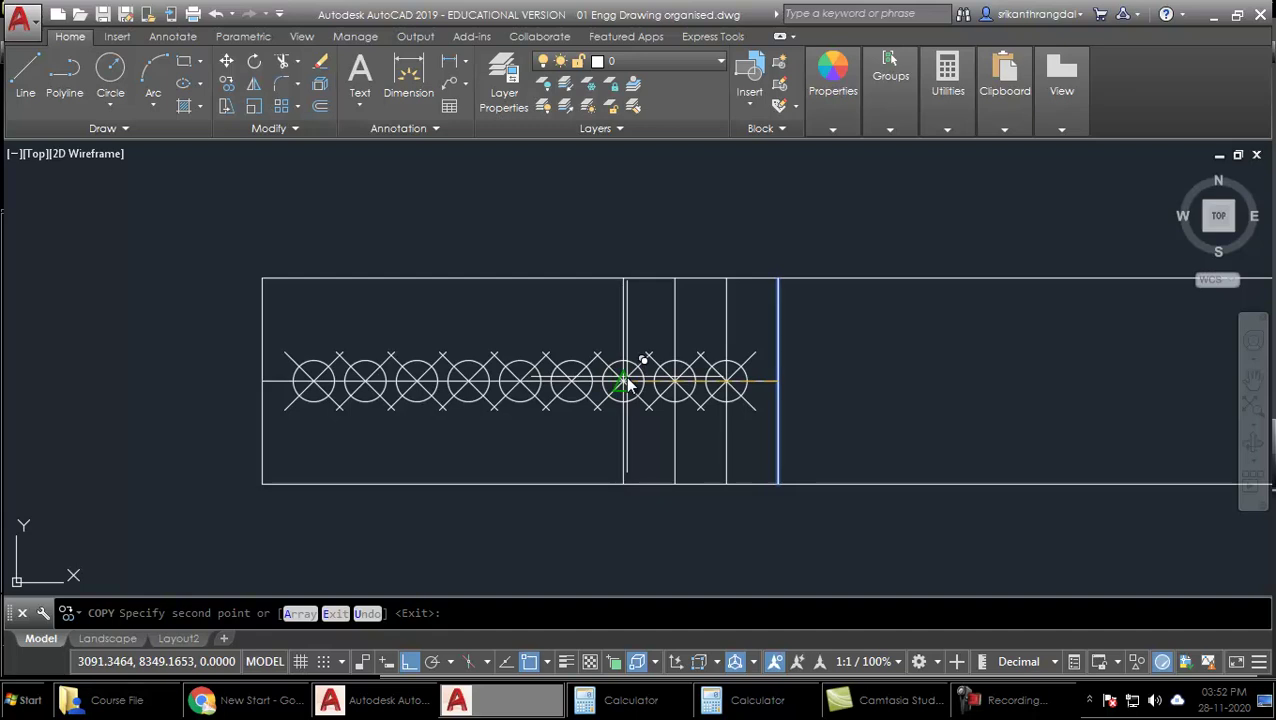
{"action": "left_click", "coordinate": [628, 381]}
{"action": "left_click", "coordinate": [572, 381]}
{"action": "left_click", "coordinate": [520, 381]}
{"action": "left_click", "coordinate": [468, 381]}
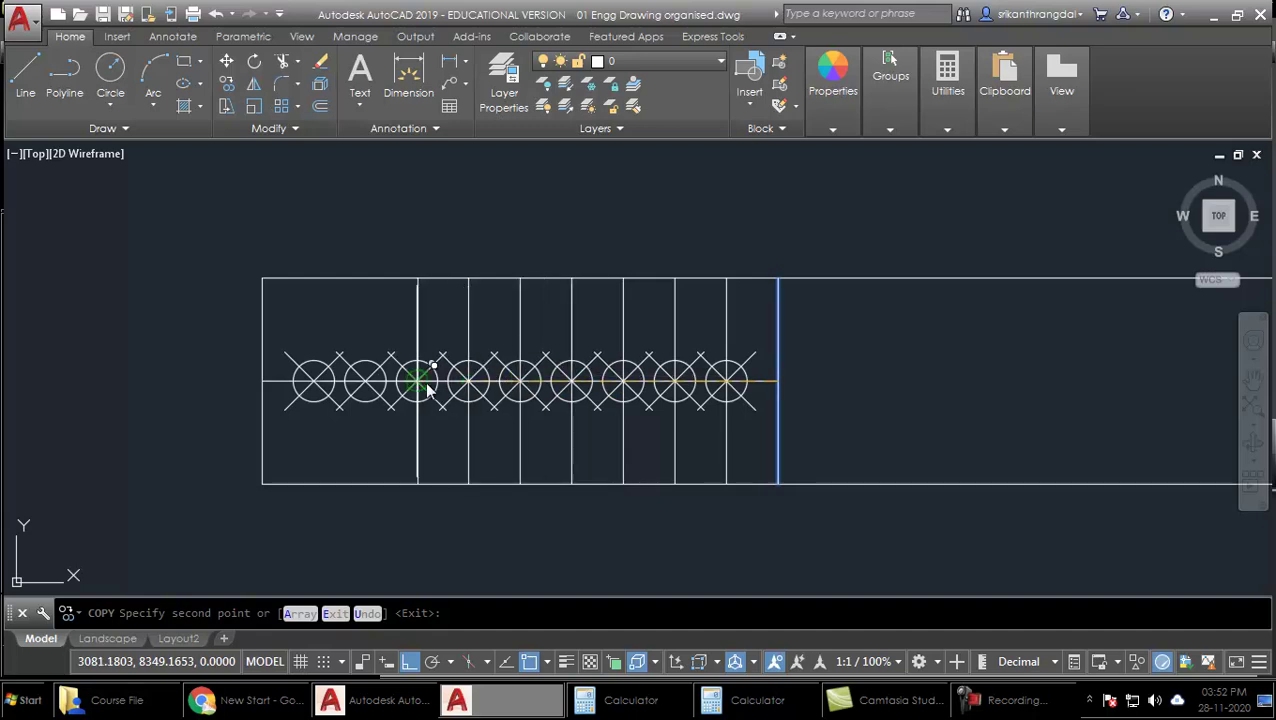
{"action": "left_click", "coordinate": [417, 381]}
{"action": "left_click", "coordinate": [366, 381]}
{"action": "left_click", "coordinate": [314, 381]}
{"action": "key", "text": "Return"}
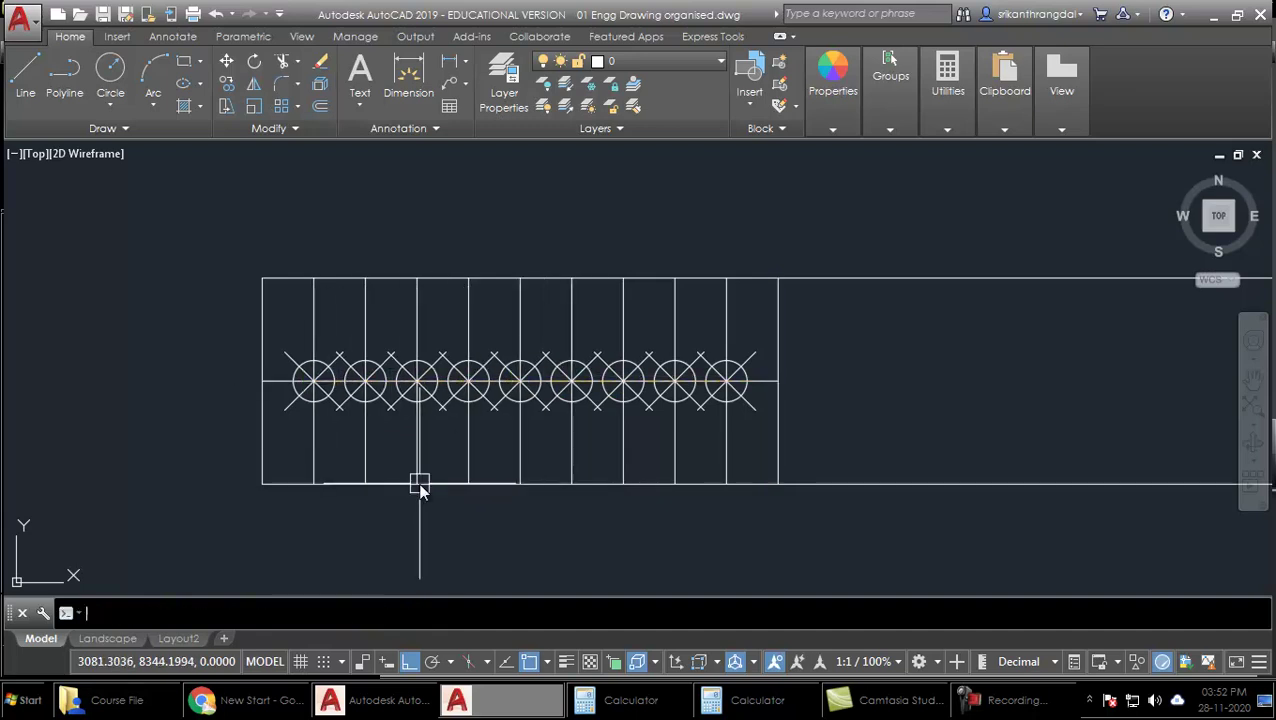
Trim the nine decimetre division lines back to below the centre line
{"action": "left_click", "coordinate": [762, 383]}
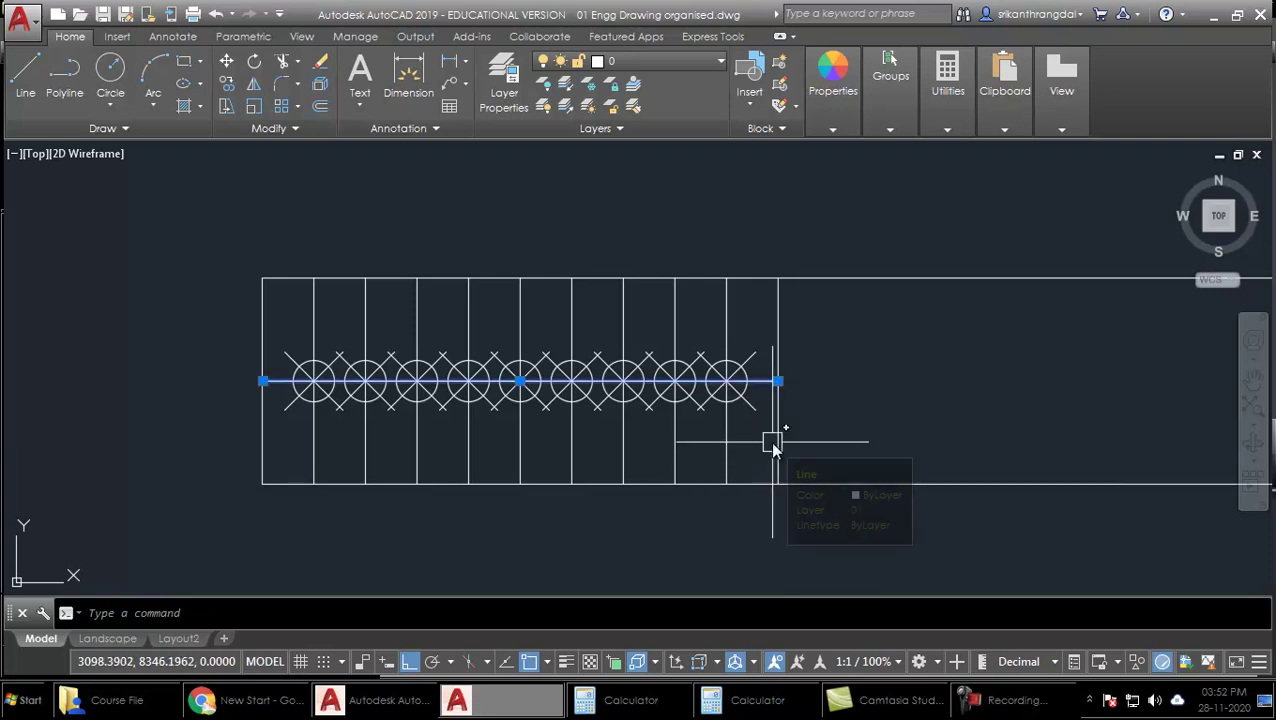
{"action": "type", "text": "tr"}
{"action": "key", "text": "Return"}
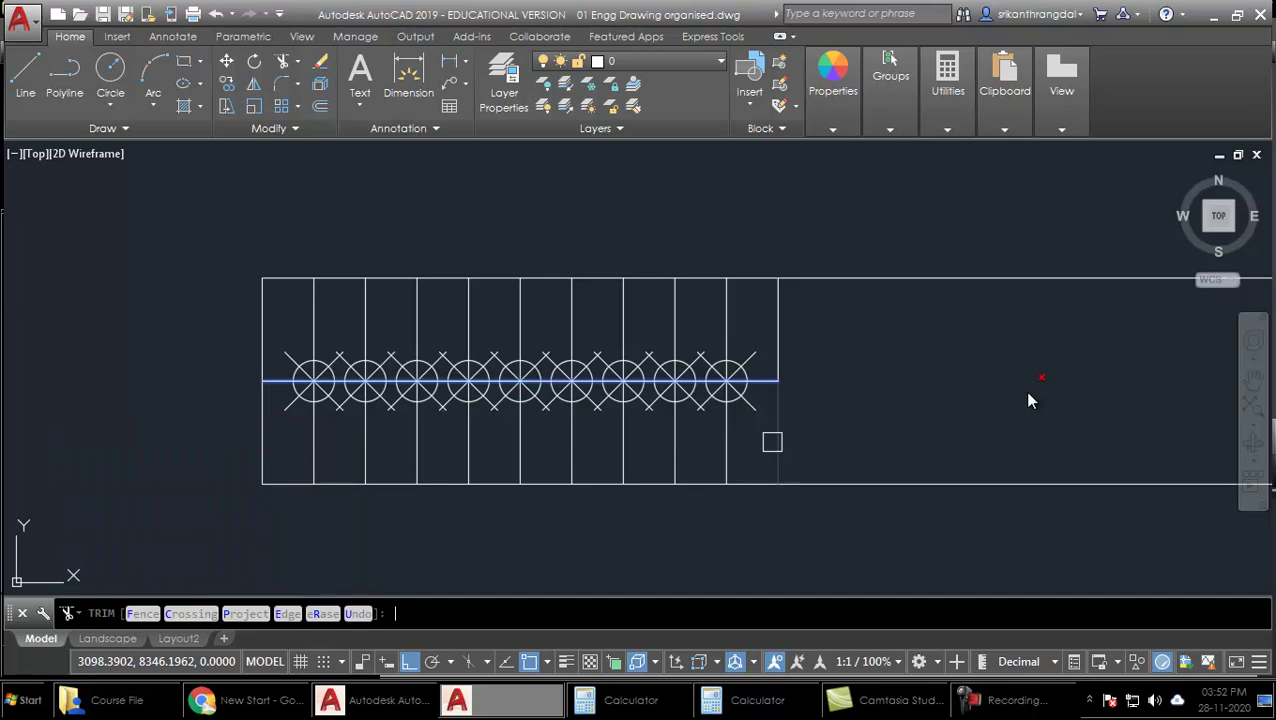
{"action": "left_click", "coordinate": [754, 298]}
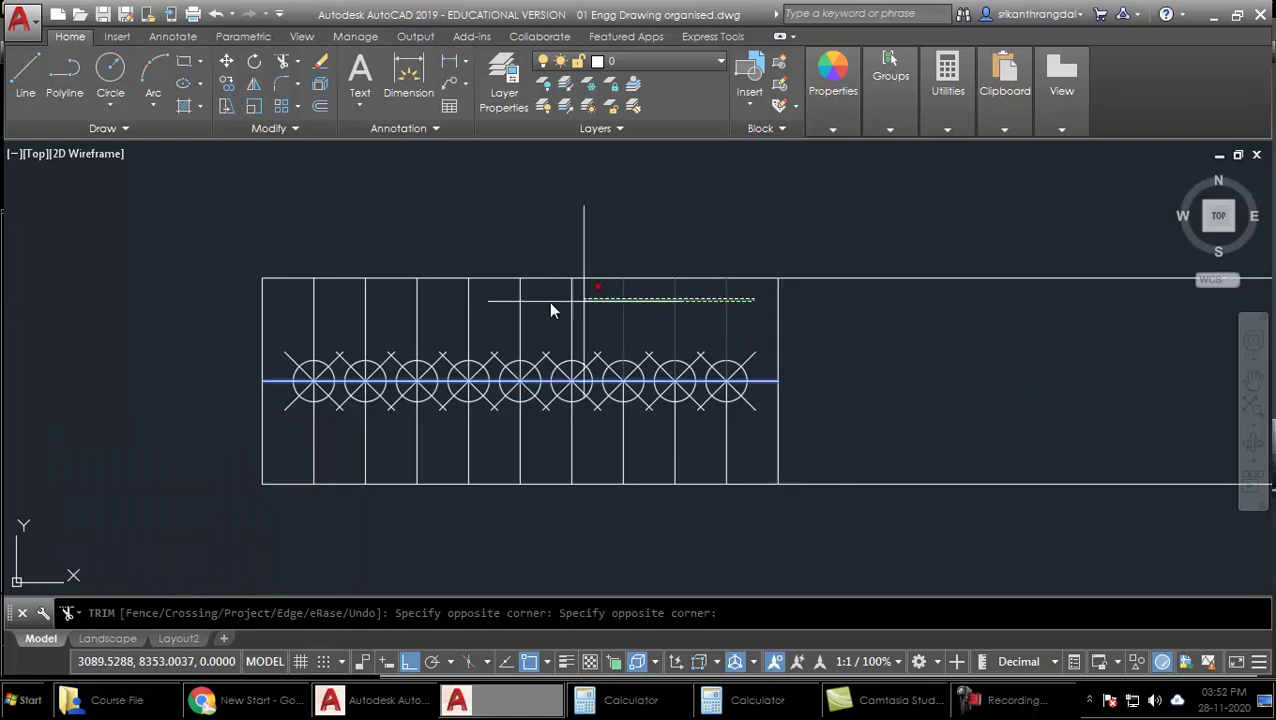
{"action": "left_click", "coordinate": [300, 327]}
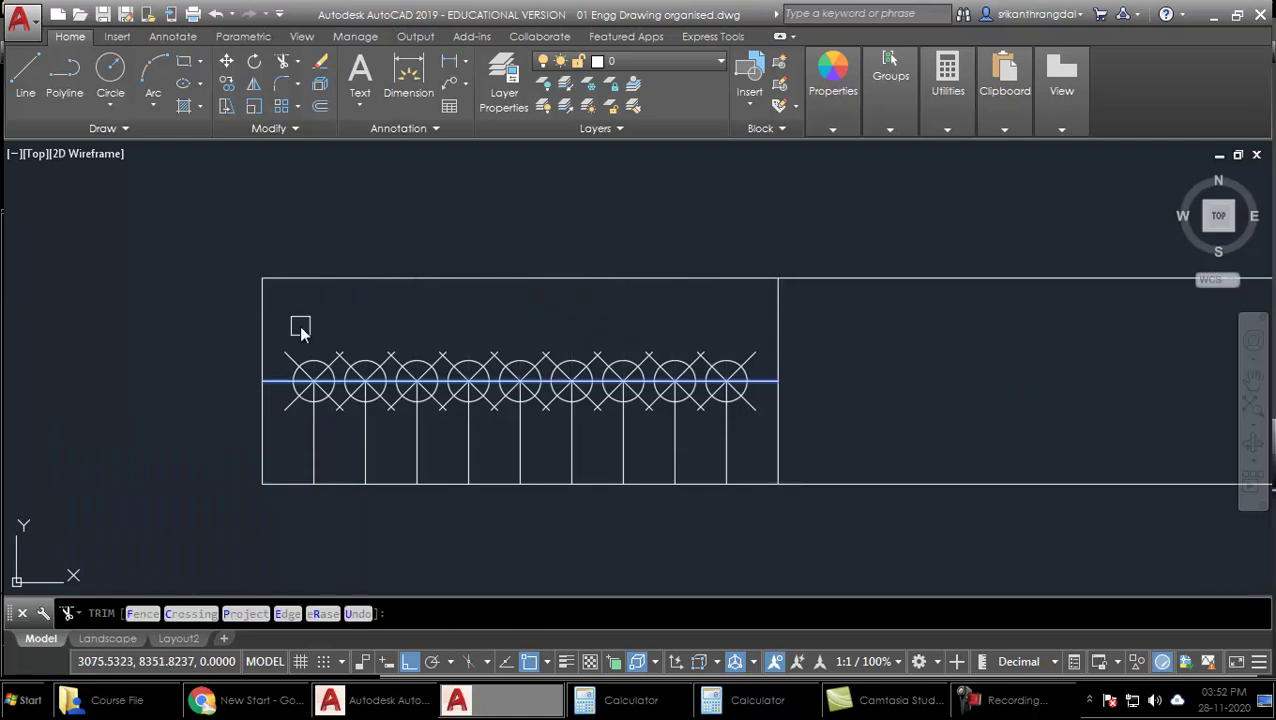
{"action": "key", "text": "Return"}
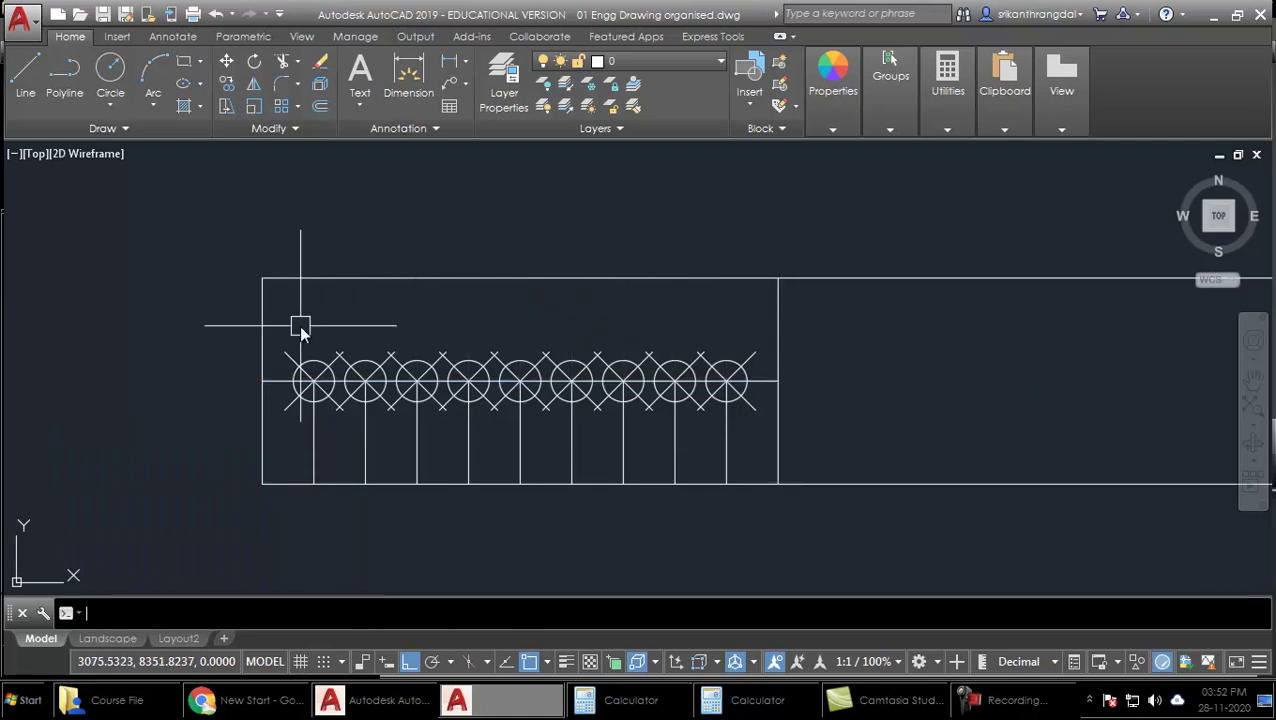
Delete all nine circle-cross construction marks
{"action": "left_click", "coordinate": [725, 310]}
{"action": "left_click", "coordinate": [314, 370]}
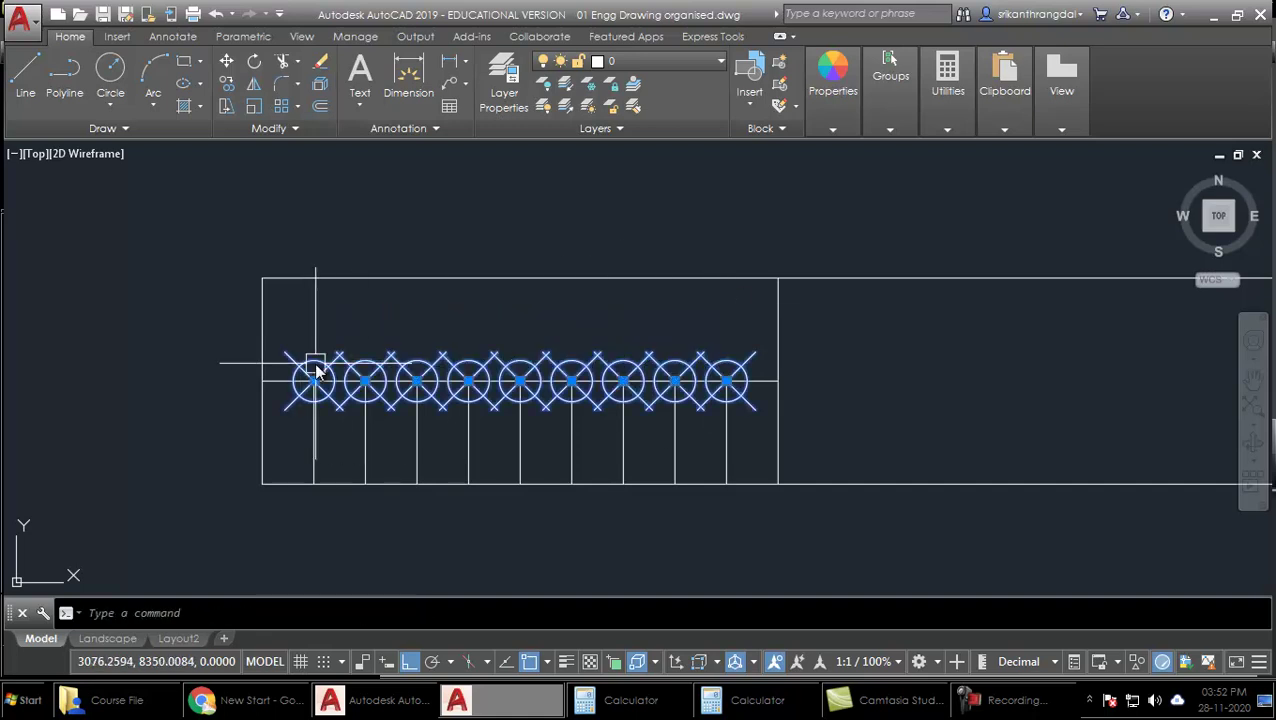
{"action": "key", "text": "Delete"}
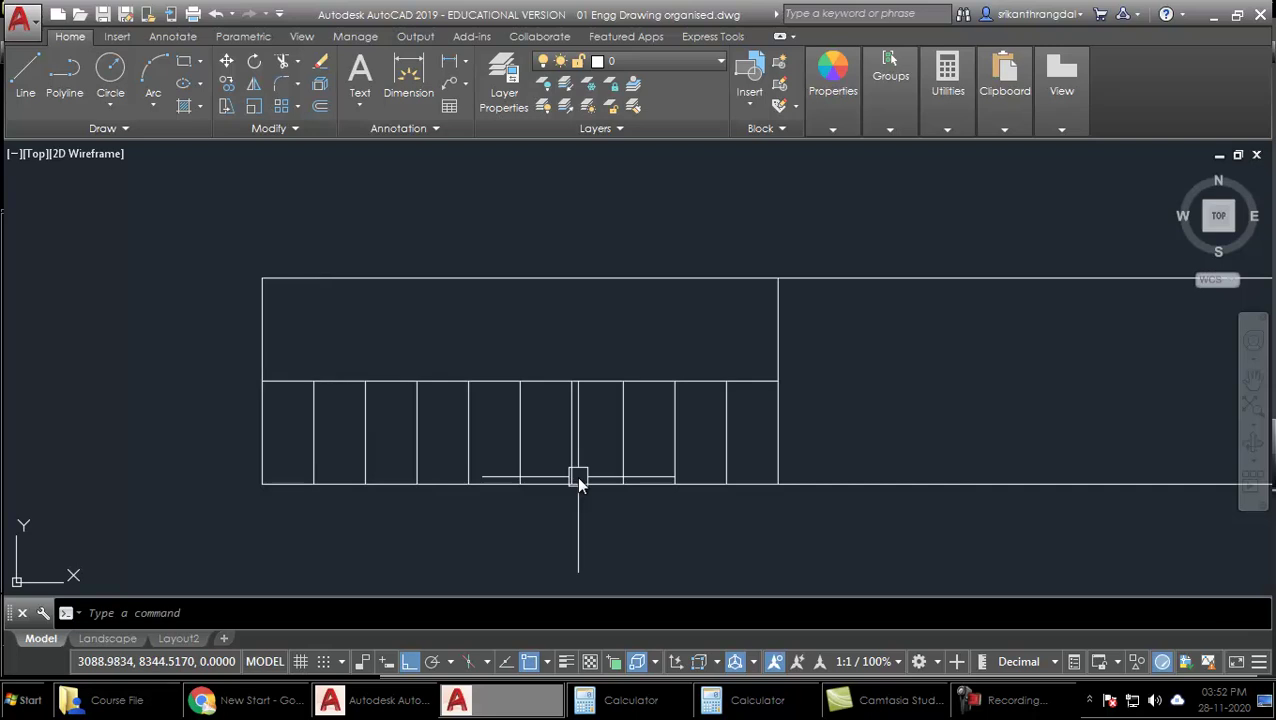
Stretch the top of the middle 5 dm division line up above the midline
{"action": "left_click", "coordinate": [520, 447]}
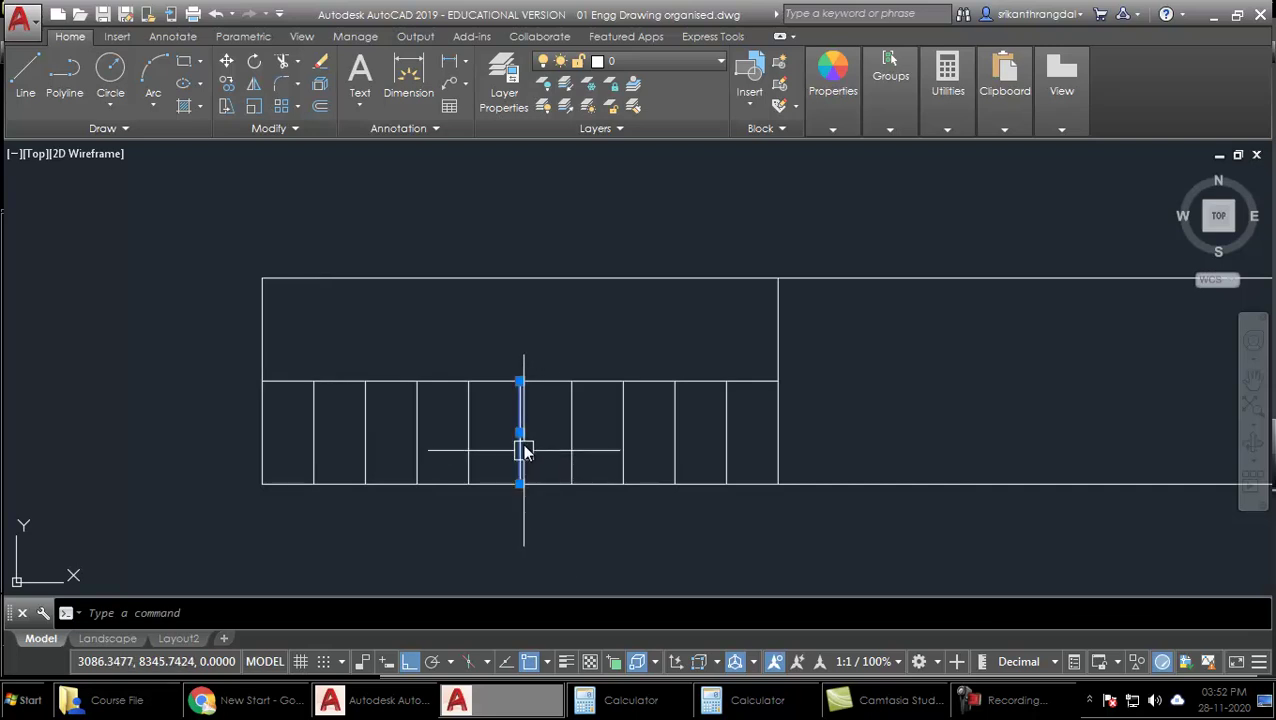
{"action": "left_click", "coordinate": [519, 383]}
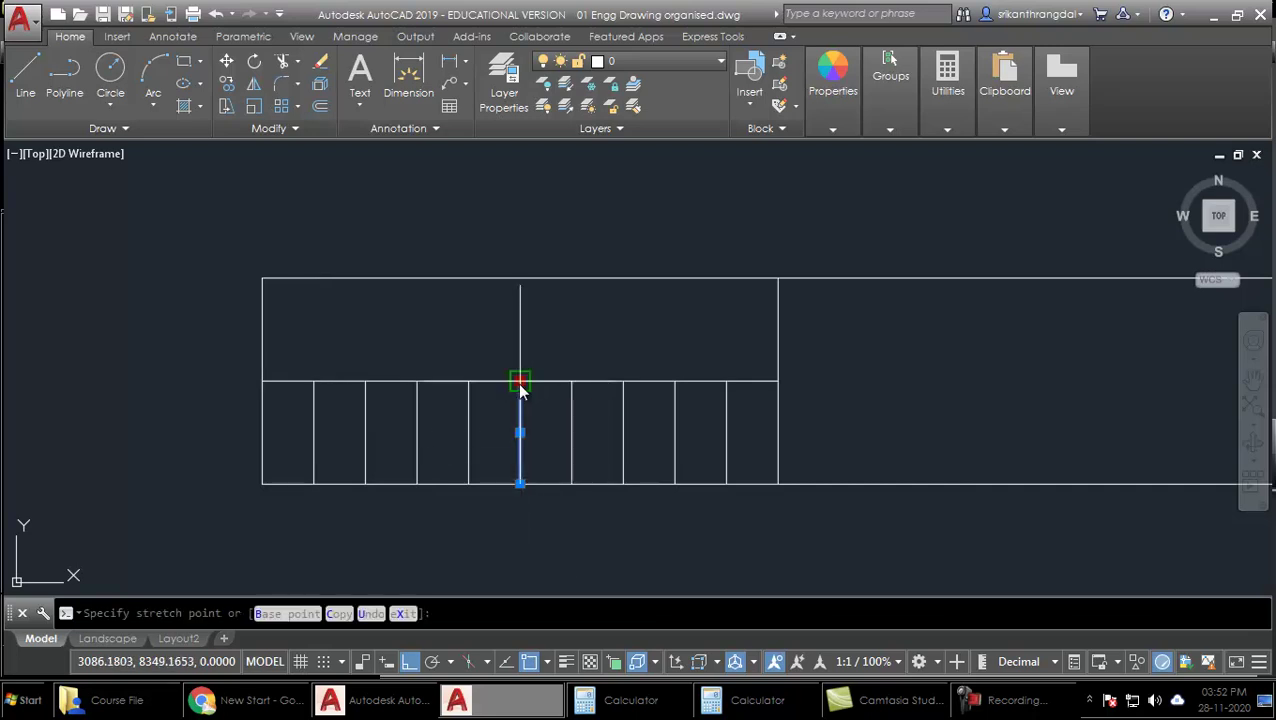
{"action": "left_click", "coordinate": [520, 327]}
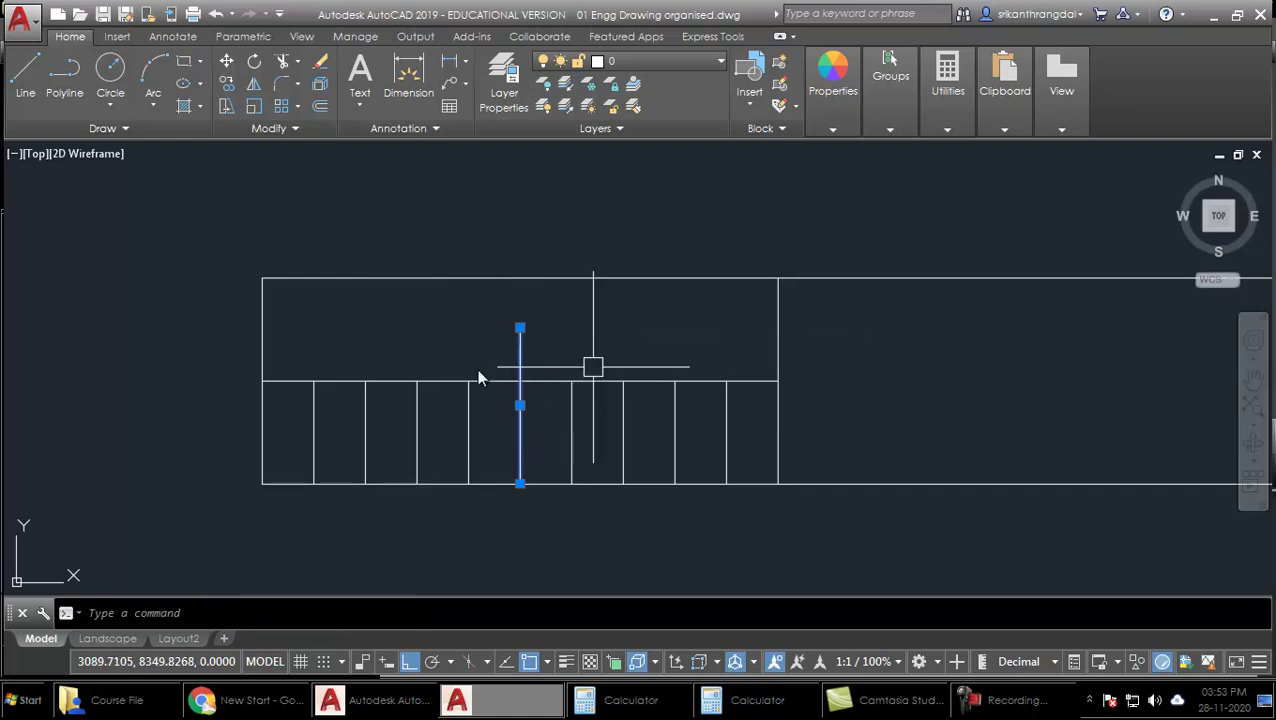
{"action": "left_click", "coordinate": [519, 328]}
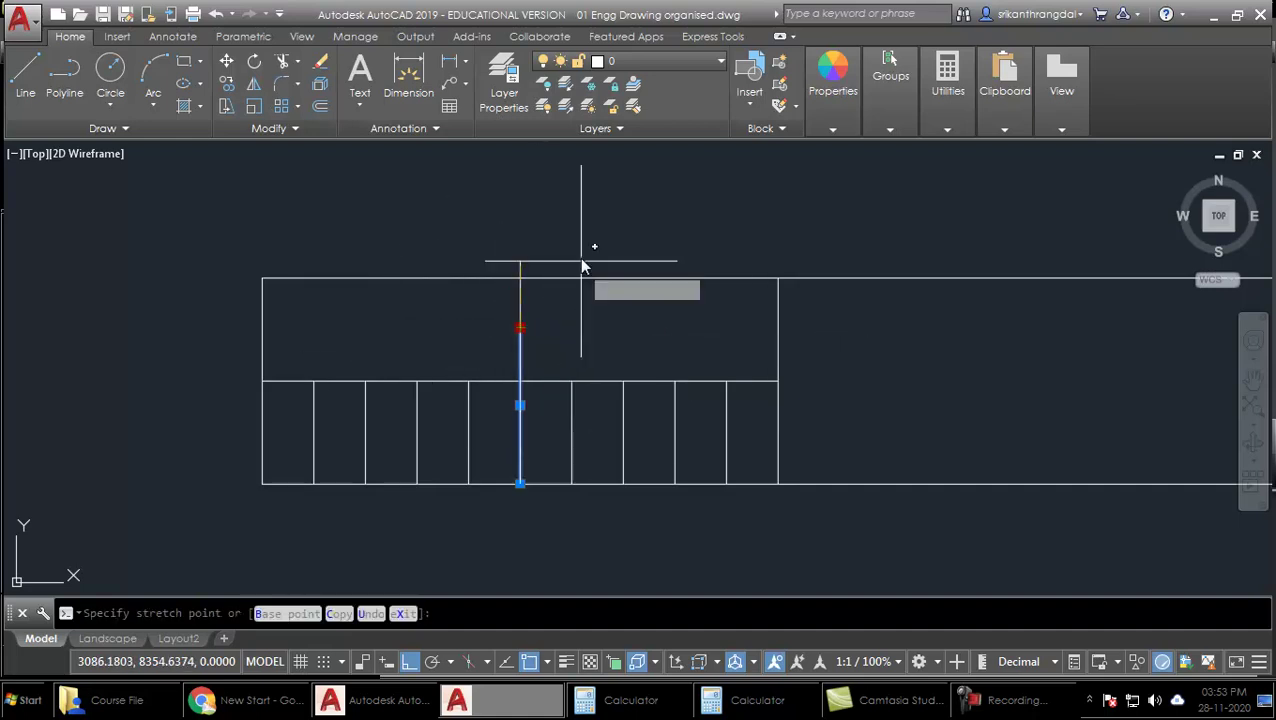
{"action": "key", "text": "Escape"}
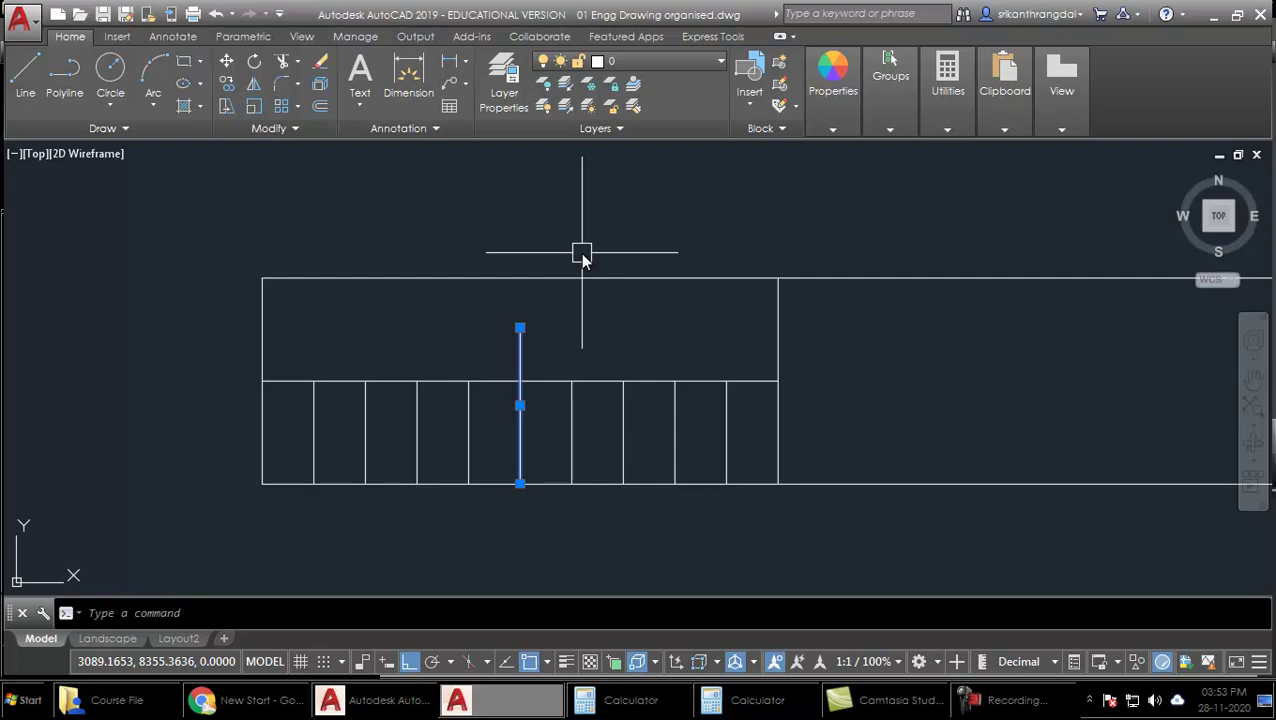
Zoom and pan to the scale bar below the DS calculation
{"action": "type", "text": "z"}
{"action": "key", "text": "Return"}
{"action": "middle_click_drag", "start_coordinate": [591, 258], "coordinate": [707, 186]}
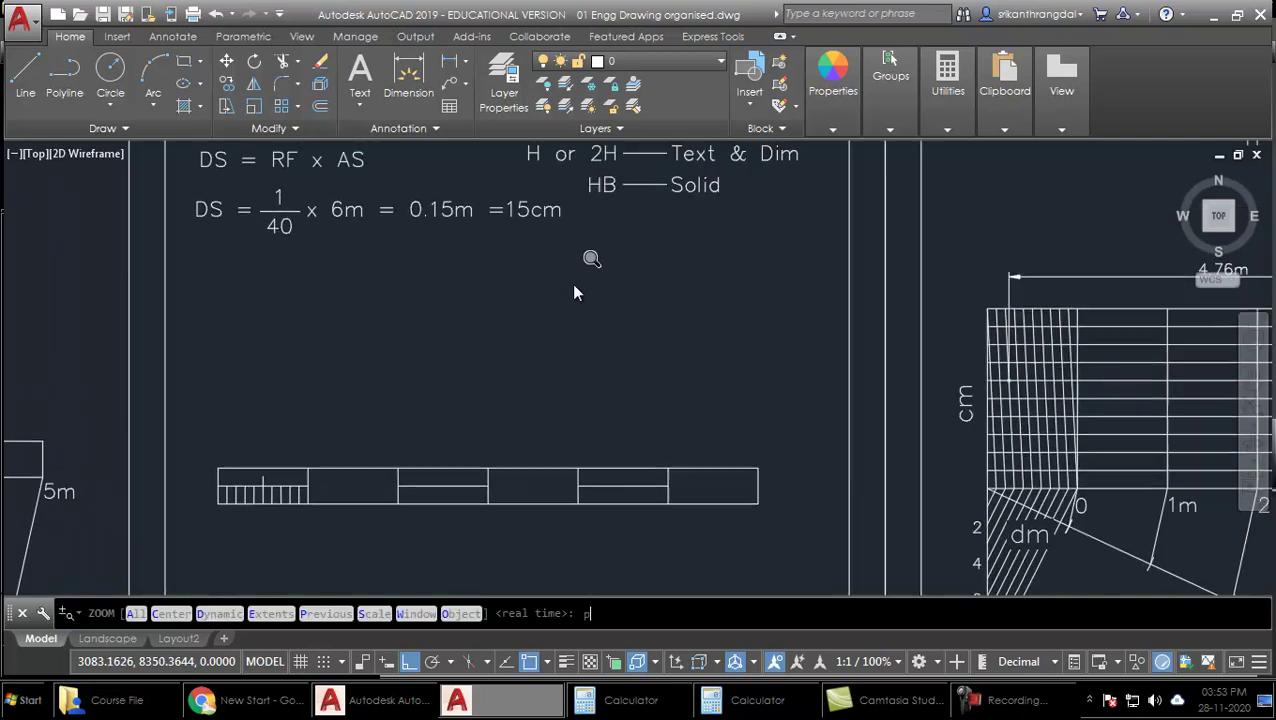
Paste a copy of the 40 text below the scale bar and change it to 0
{"action": "key", "text": "Escape"}
{"action": "middle_click_drag", "start_coordinate": [485, 558], "coordinate": [481, 527]}
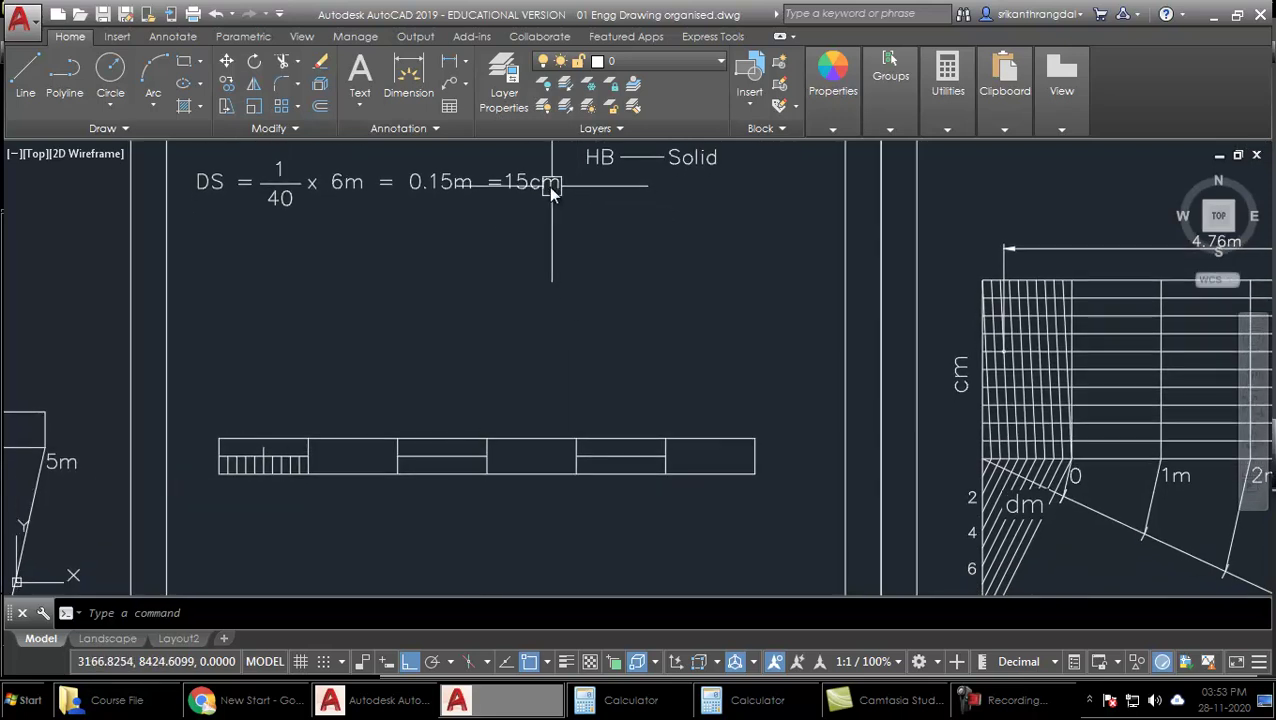
{"action": "left_click", "coordinate": [272, 200]}
{"action": "key", "text": "ctrl+c"}
{"action": "key", "text": "ctrl+v"}
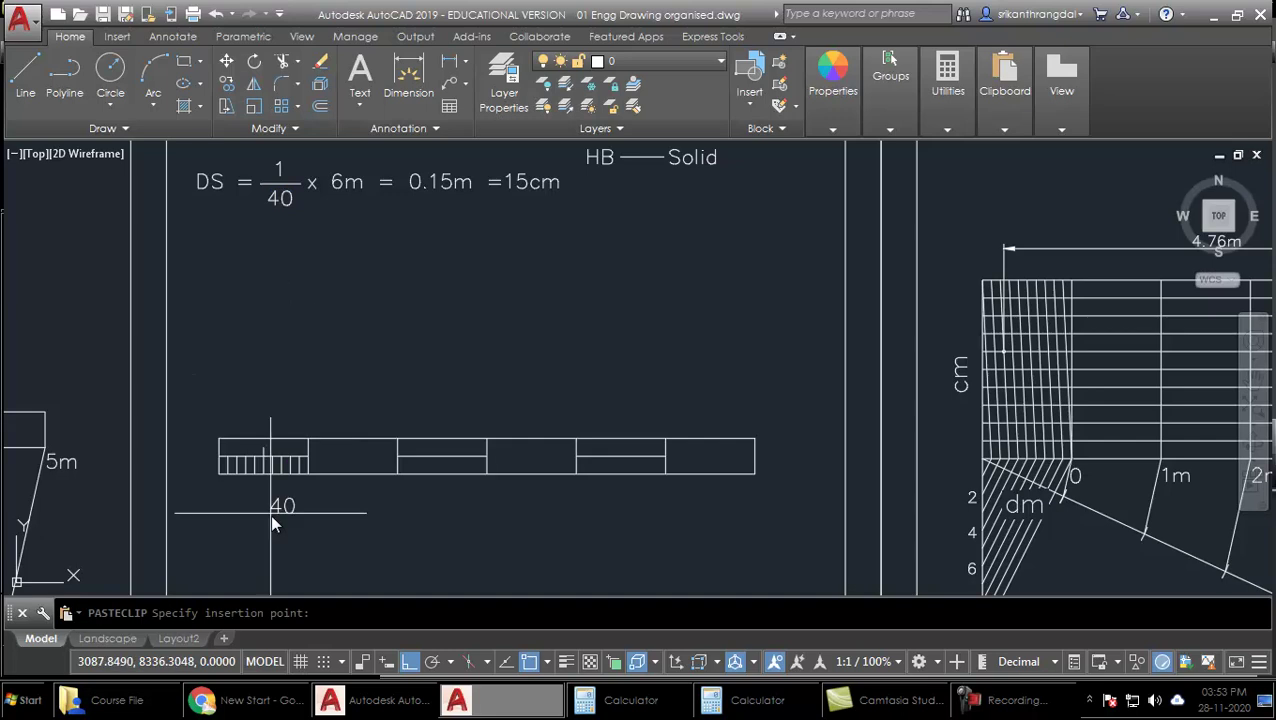
{"action": "left_click", "coordinate": [297, 500]}
{"action": "double_click", "coordinate": [308, 496]}
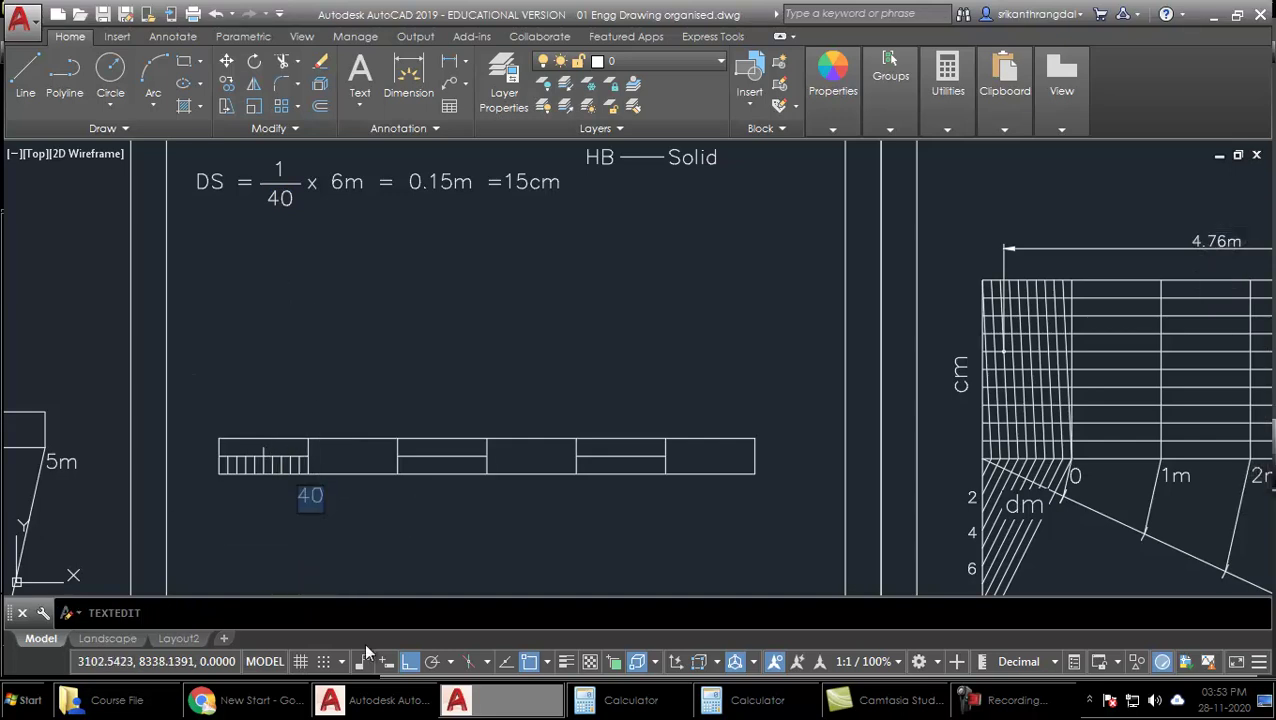
{"action": "type", "text": "0"}
{"action": "key", "text": "Return"}
{"action": "key", "text": "Escape"}
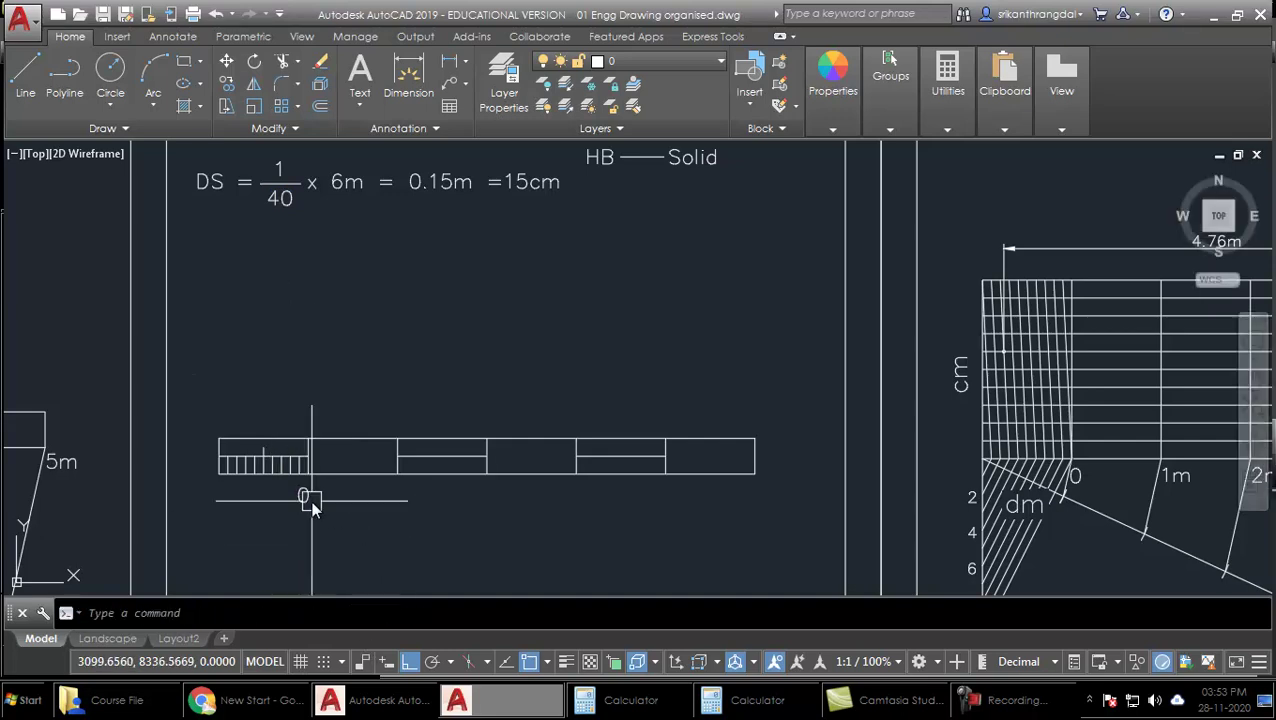
Move the 0 label directly under the scale bar's zero mark
{"action": "left_click", "coordinate": [311, 500]}
{"action": "type", "text": "m"}
{"action": "key", "text": "Return"}
{"action": "left_click", "coordinate": [330, 537]}
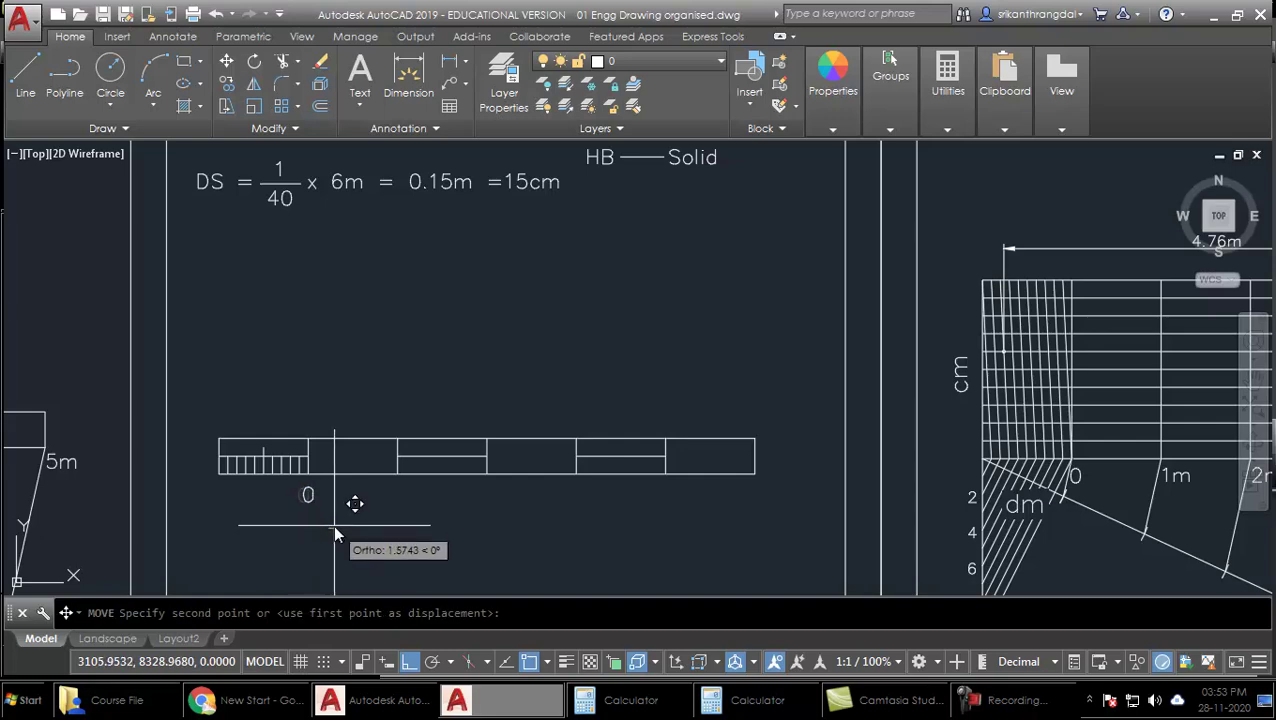
{"action": "left_click", "coordinate": [333, 524]}
Copy the 0 label under the next two metre divisions
{"action": "type", "text": "co"}
{"action": "key", "text": "Return"}
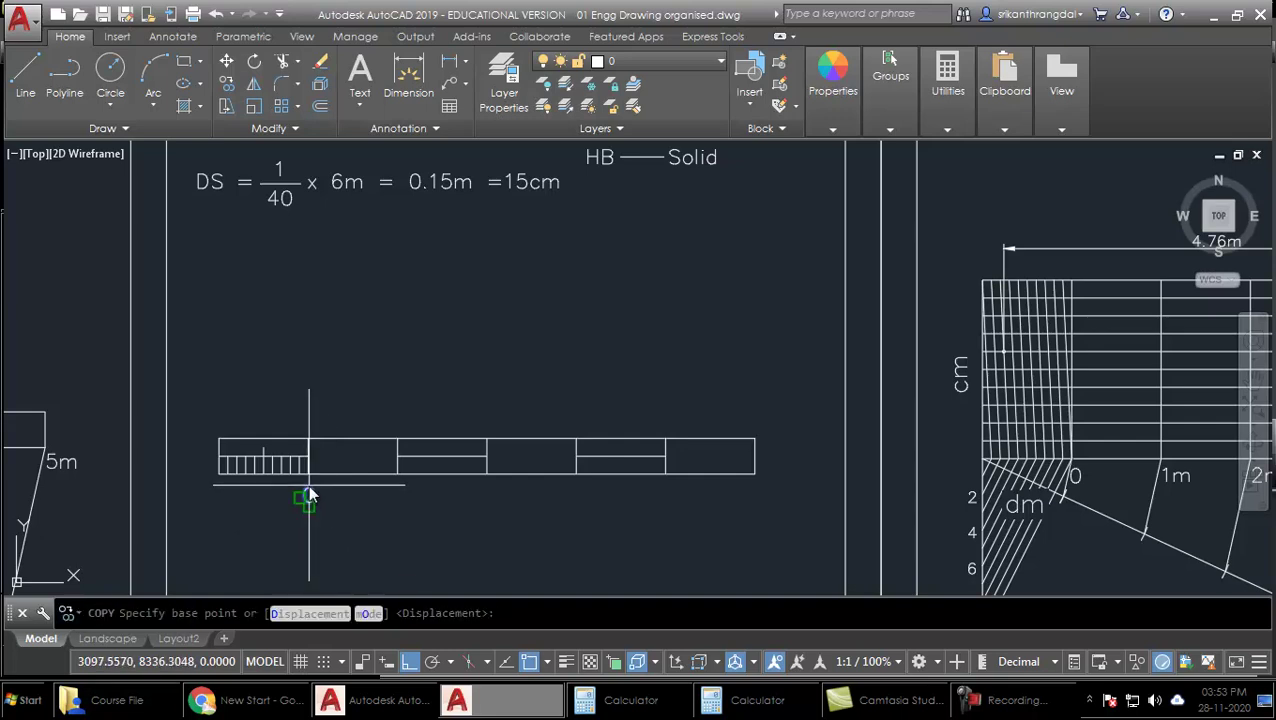
{"action": "left_click", "coordinate": [309, 477]}
{"action": "left_click", "coordinate": [397, 474]}
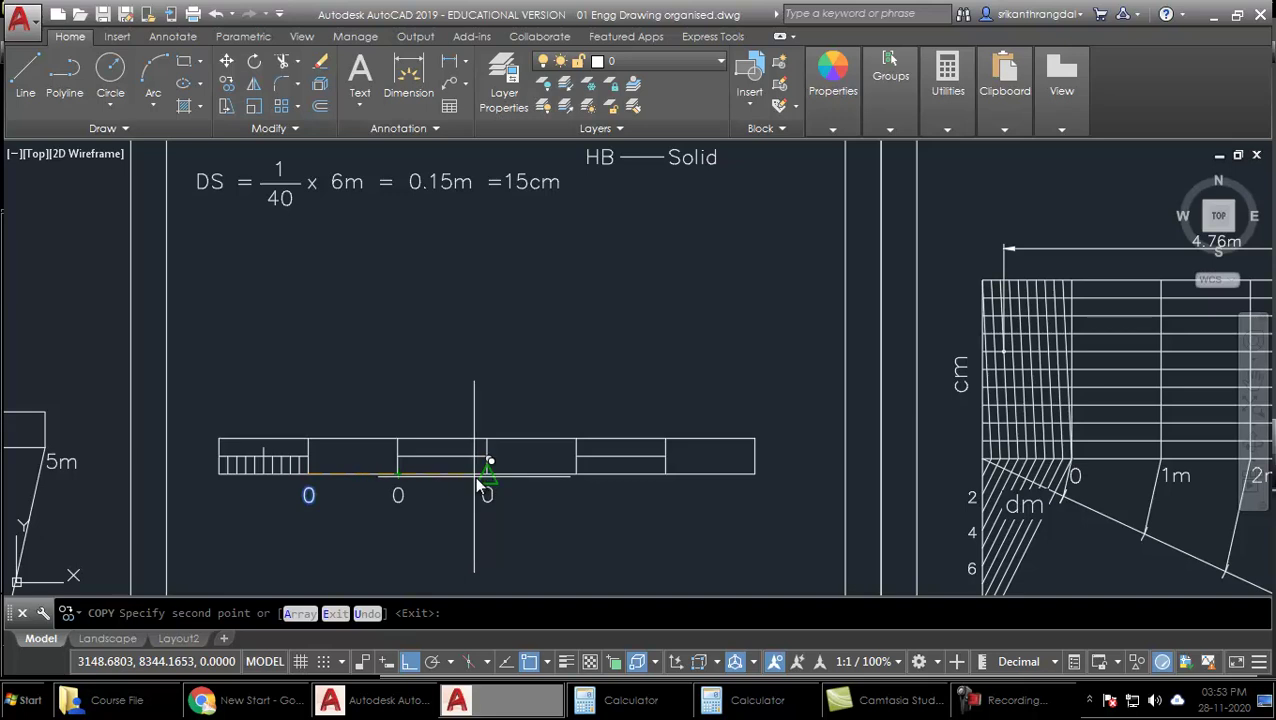
{"action": "left_click", "coordinate": [487, 474]}
Place the remaining 0 label copies under the last three divisions, up to the right end
{"action": "left_click", "coordinate": [576, 474]}
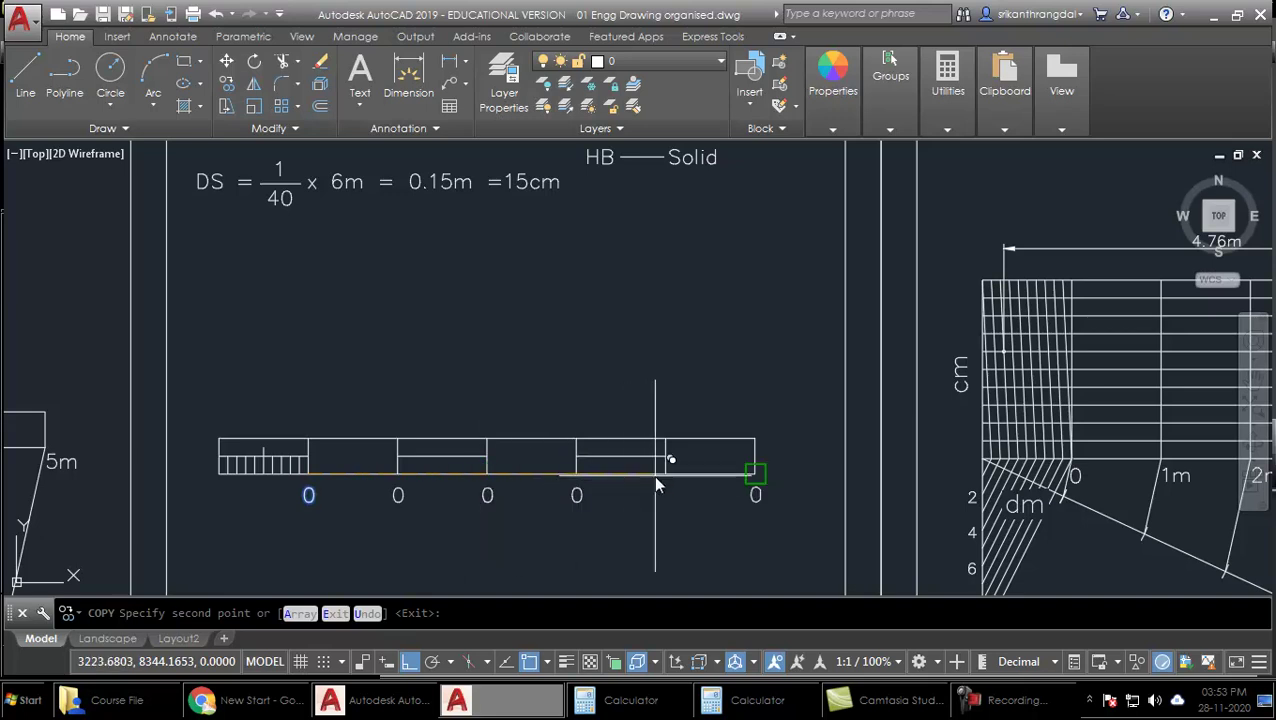
{"action": "left_click", "coordinate": [663, 474]}
{"action": "left_click", "coordinate": [745, 478]}
{"action": "key", "text": "Return"}
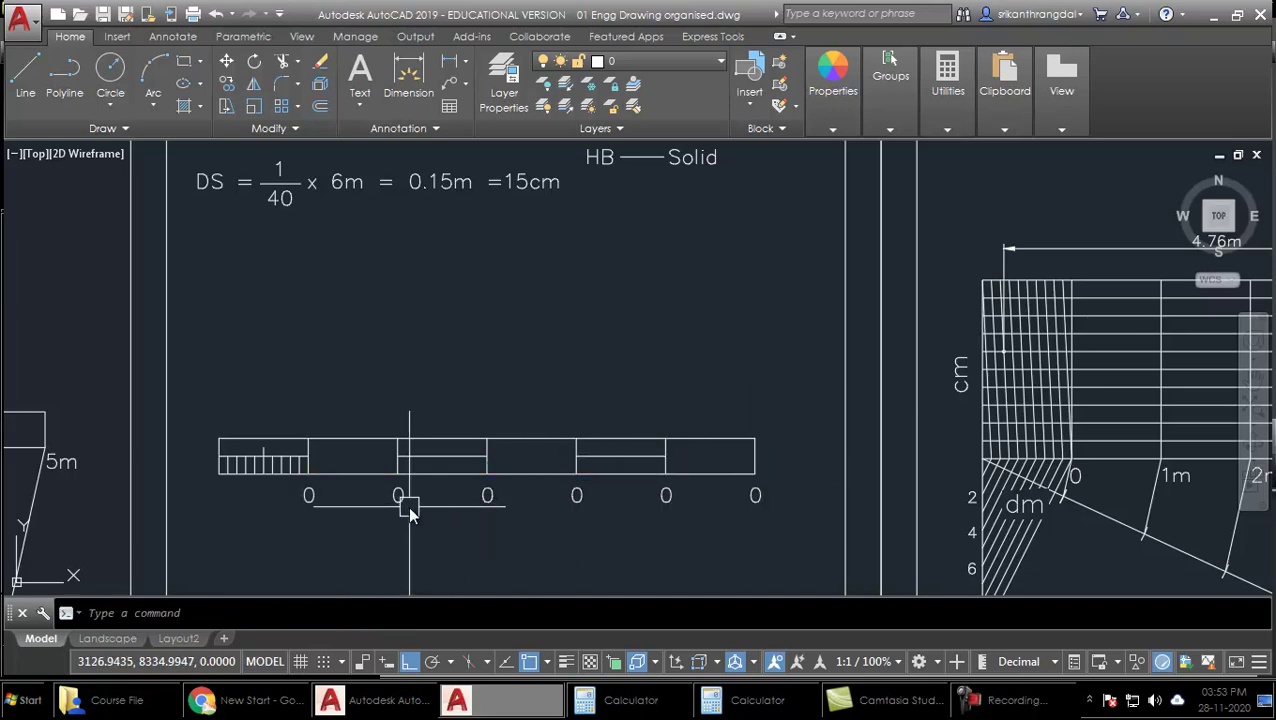
Change the second, third and fourth labels to 1m, 2m and 3m
{"action": "double_click", "coordinate": [400, 498]}
{"action": "type", "text": "1m"}
{"action": "key", "text": "Return"}
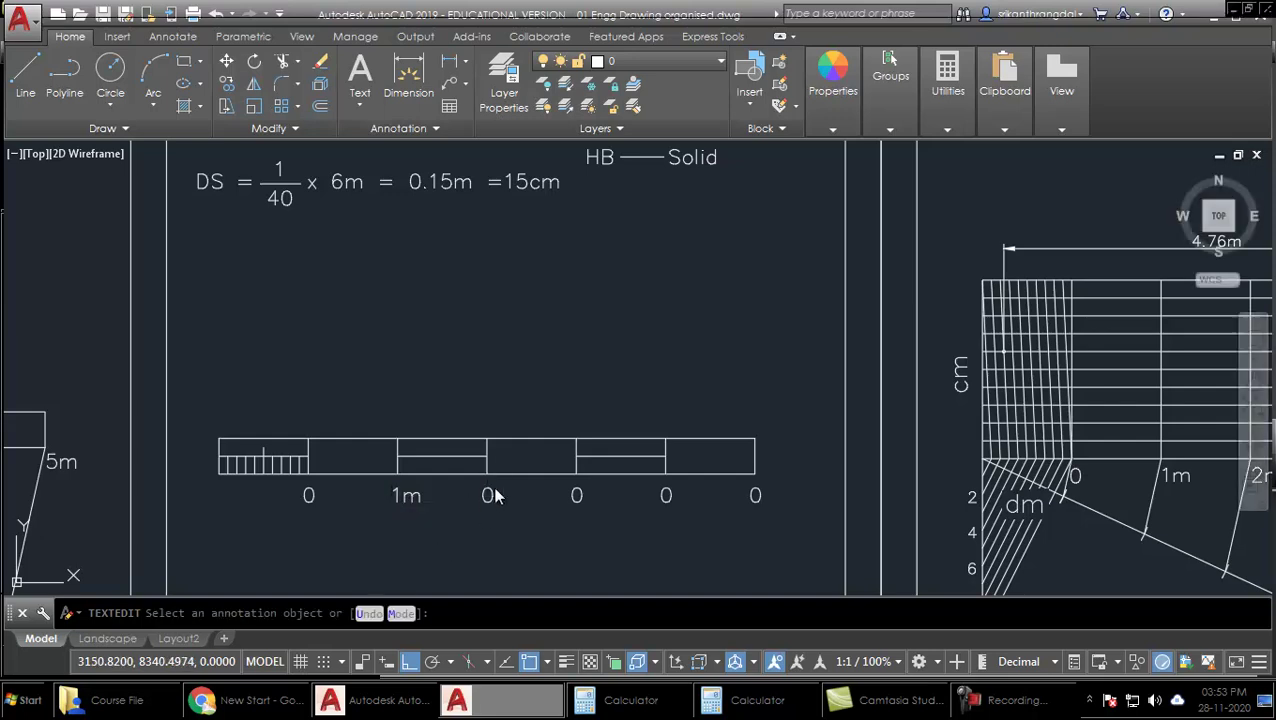
{"action": "left_click", "coordinate": [489, 492]}
{"action": "type", "text": "2m"}
{"action": "key", "text": "Return"}
{"action": "left_click", "coordinate": [578, 494]}
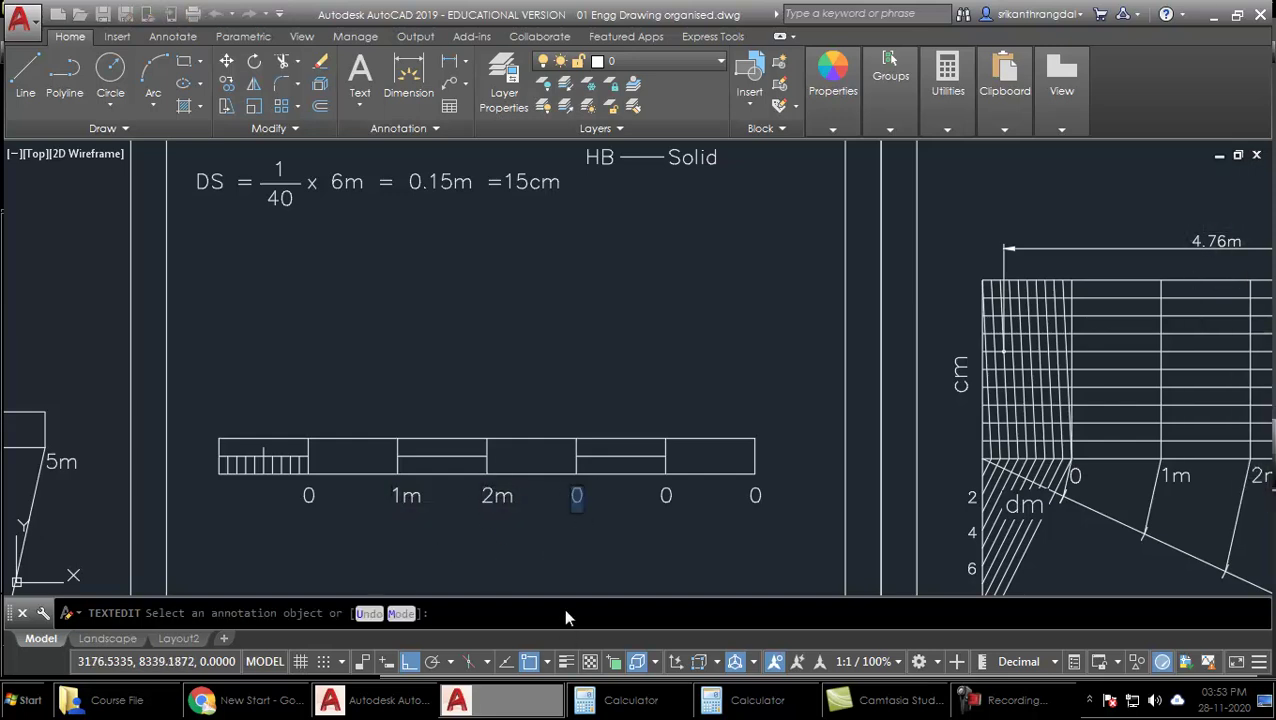
{"action": "type", "text": "3m"}
{"action": "key", "text": "Return"}
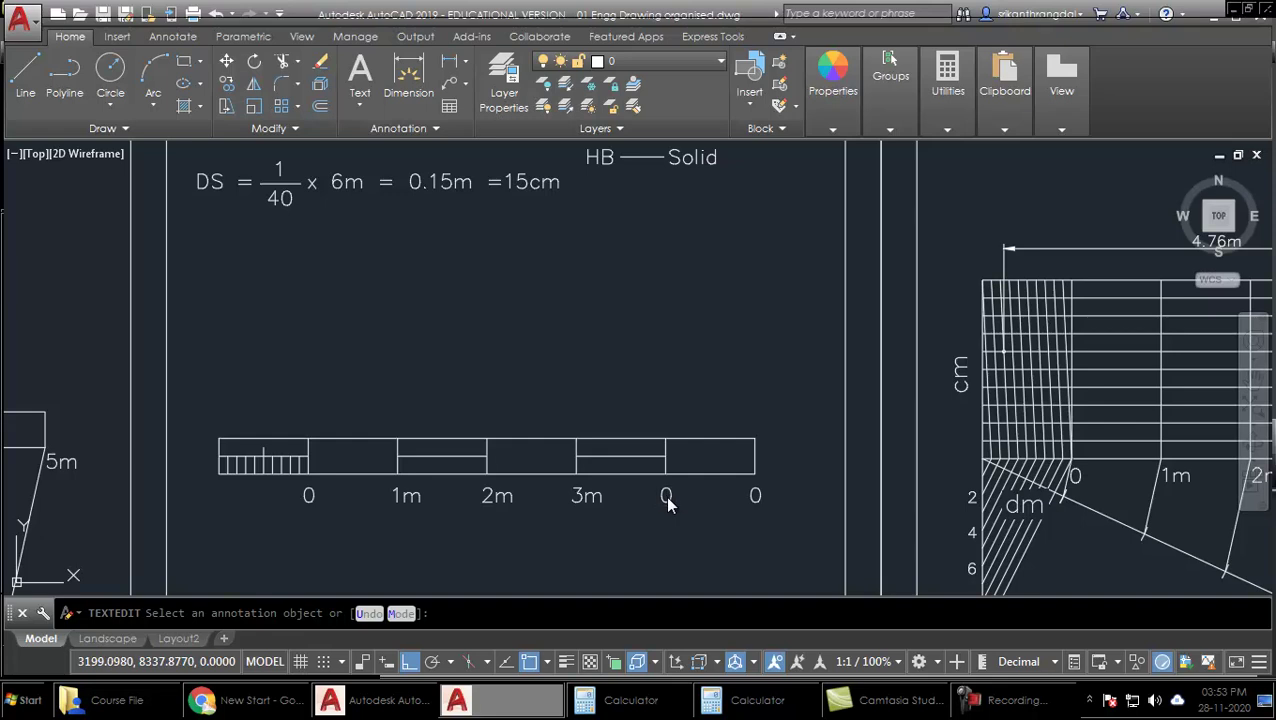
Change the fifth and last labels to 4m and 5m
{"action": "left_click", "coordinate": [665, 495]}
{"action": "type", "text": "4m"}
{"action": "key", "text": "Return"}
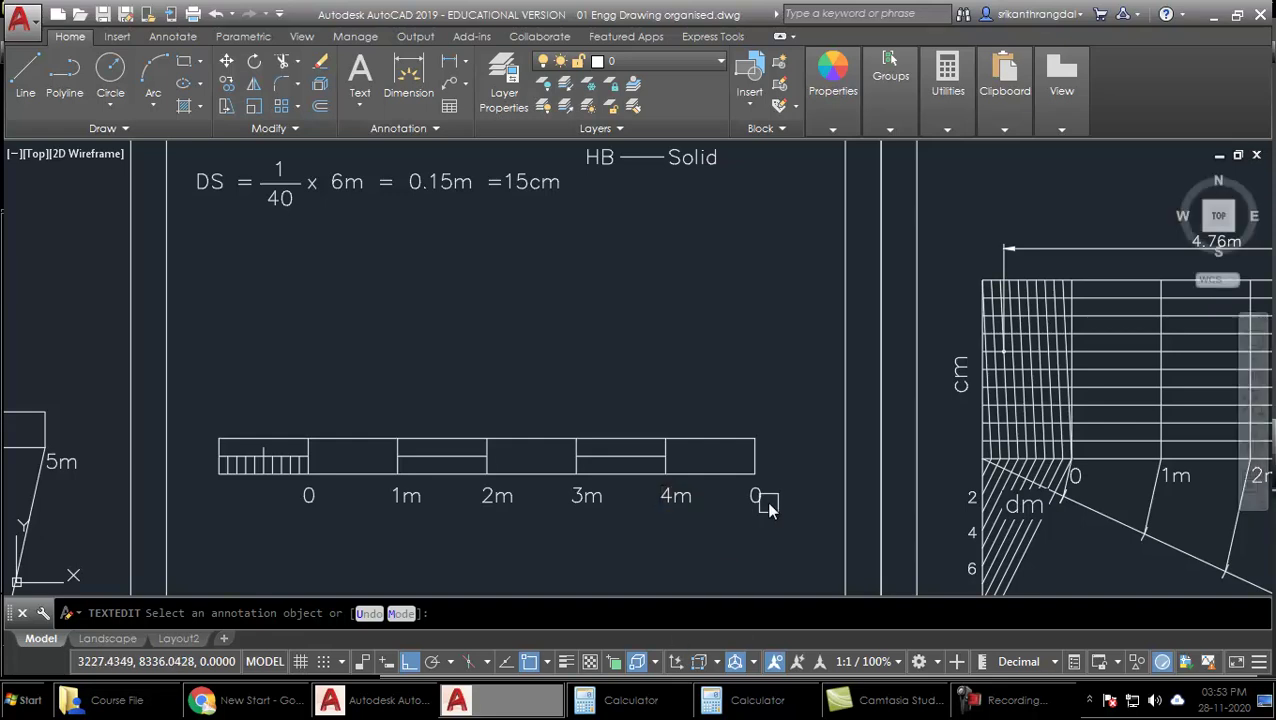
{"action": "left_click", "coordinate": [756, 497]}
{"action": "type", "text": "5m"}
{"action": "key", "text": "Return"}
{"action": "key", "text": "Return"}
Select the 2m label for copying with CO
{"action": "left_click", "coordinate": [489, 514]}
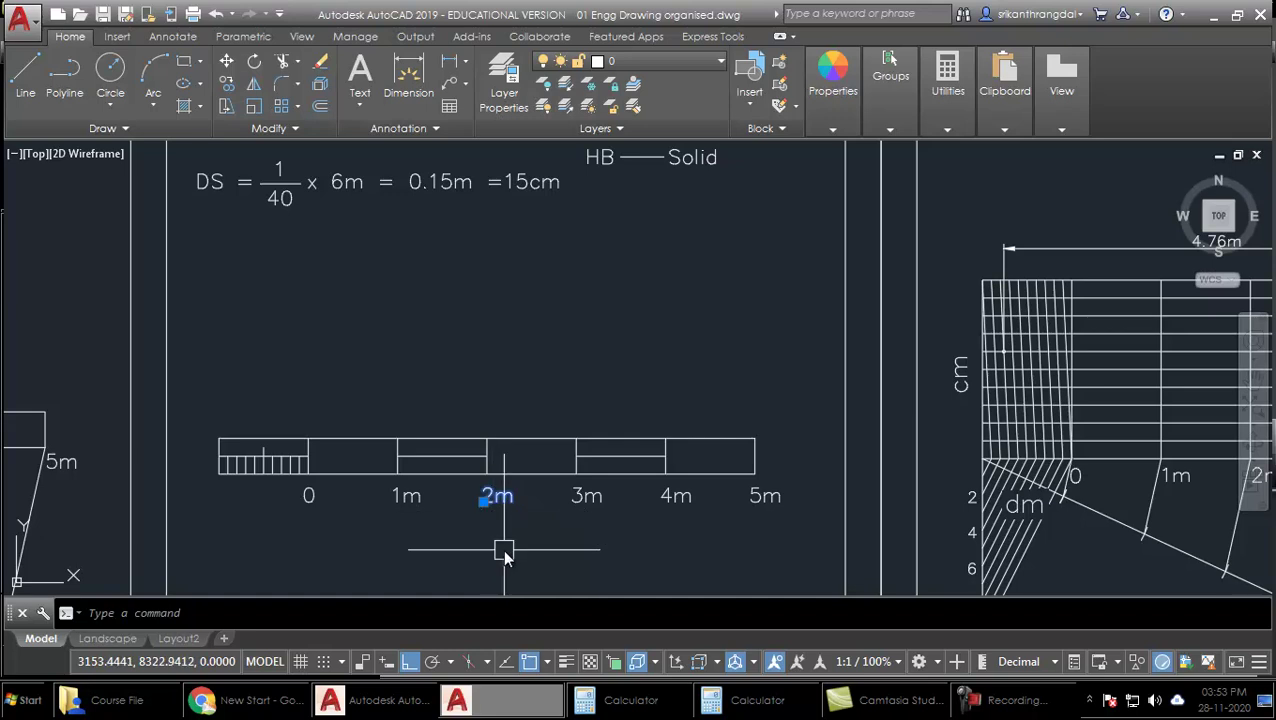
{"action": "type", "text": "co"}
{"action": "key", "text": "Return"}
Place a 2m copy below the scale and change it to the METERS caption
{"action": "left_click", "coordinate": [596, 304]}
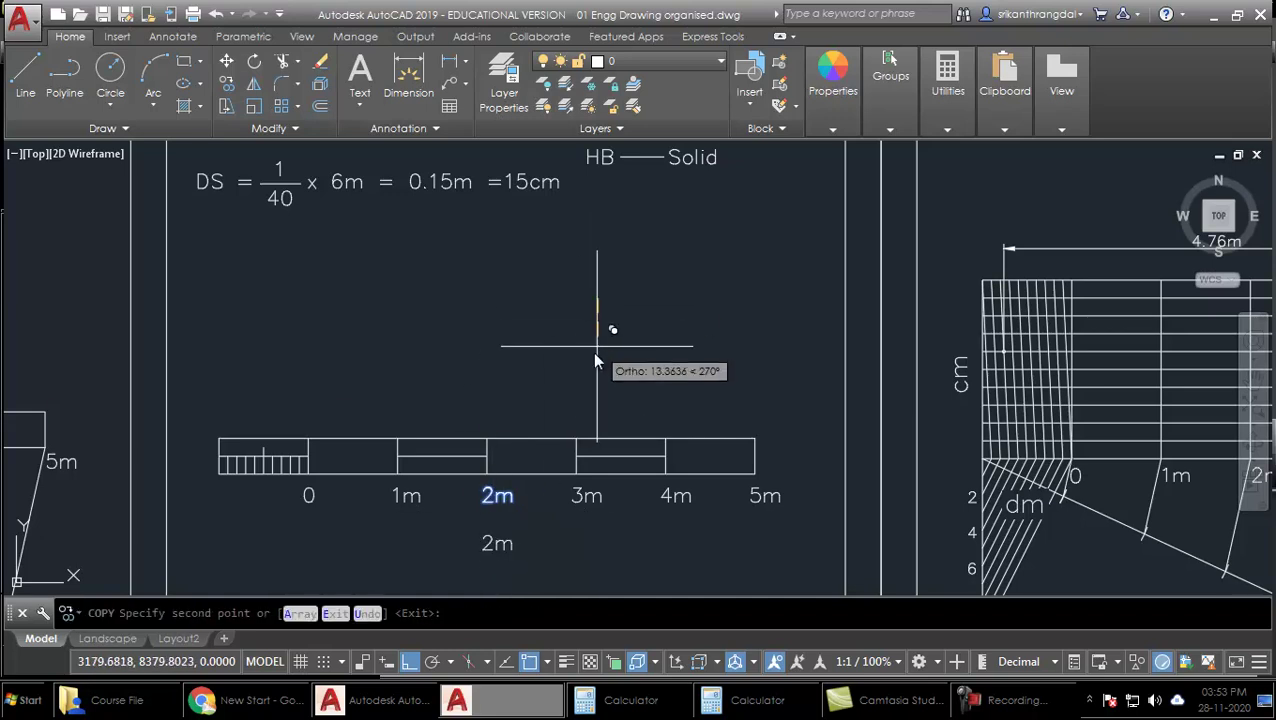
{"action": "left_click", "coordinate": [596, 360]}
{"action": "key", "text": "Return"}
{"action": "double_click", "coordinate": [497, 545]}
{"action": "type", "text": "MET"}
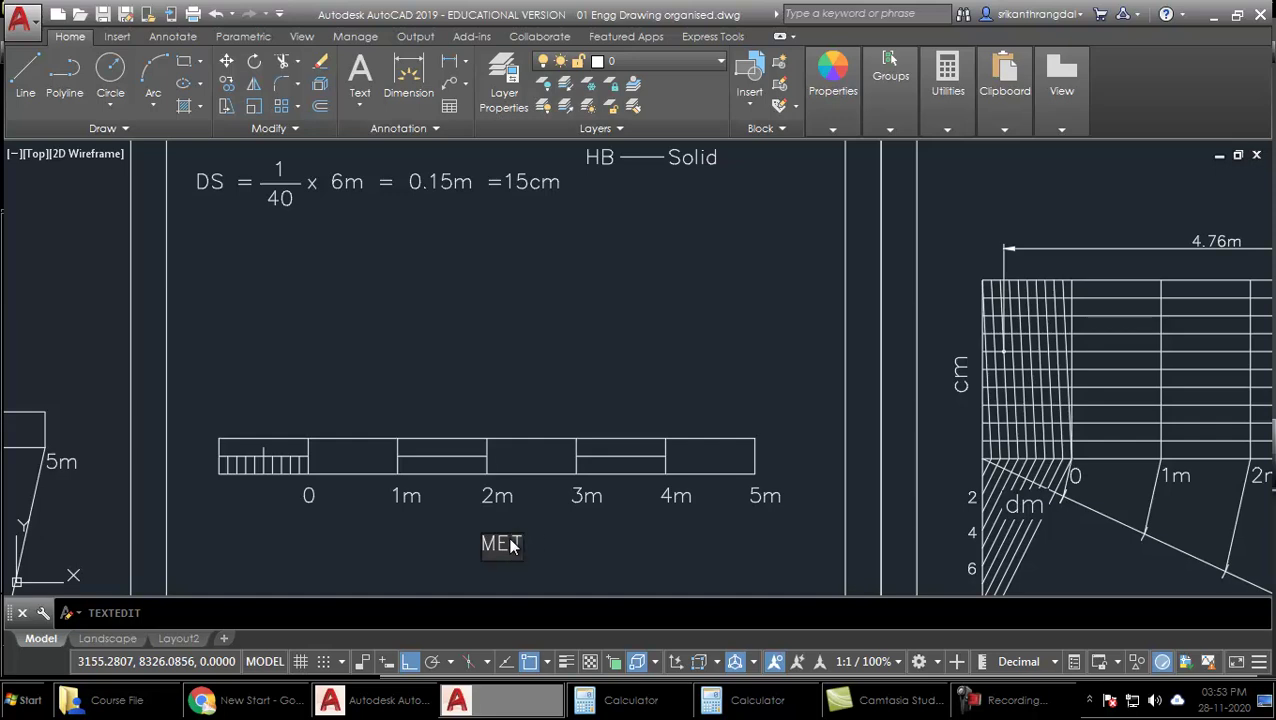
{"action": "type", "text": "ERS"}
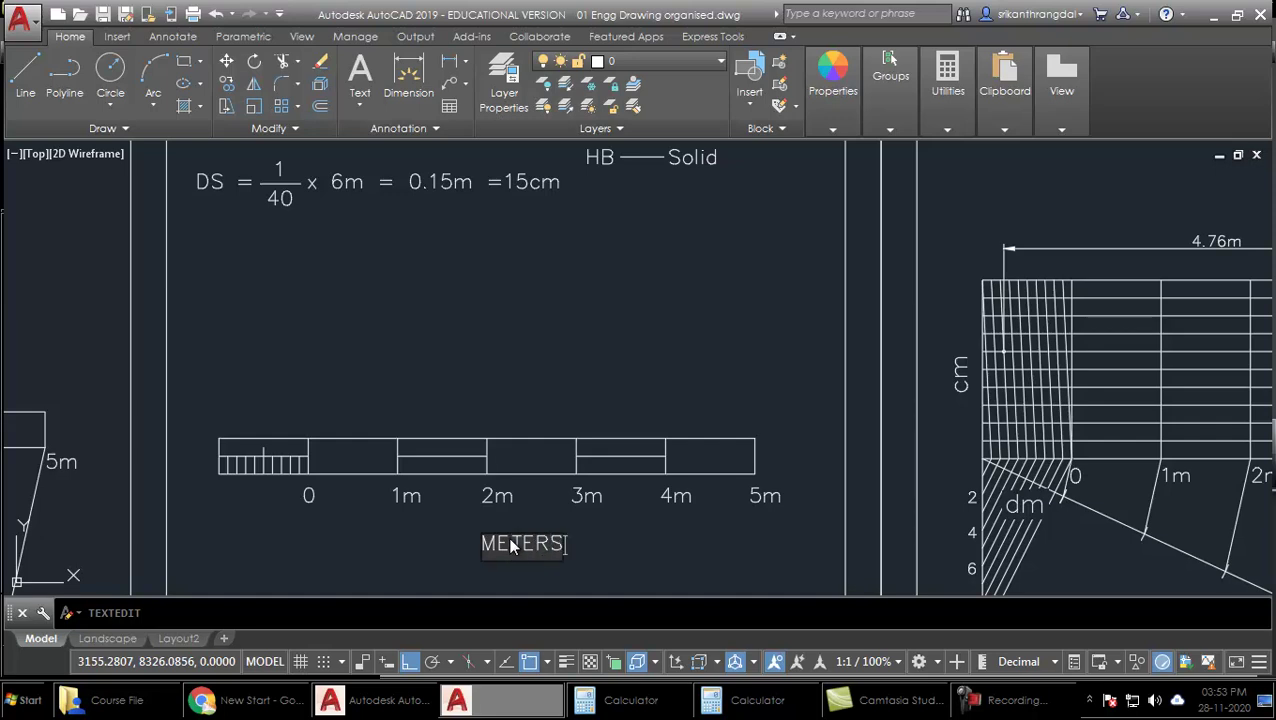
{"action": "left_click", "coordinate": [544, 393]}
{"action": "key", "text": "Escape"}
Copy the DS formula text to the lower left of the scale
{"action": "left_click", "coordinate": [340, 270]}
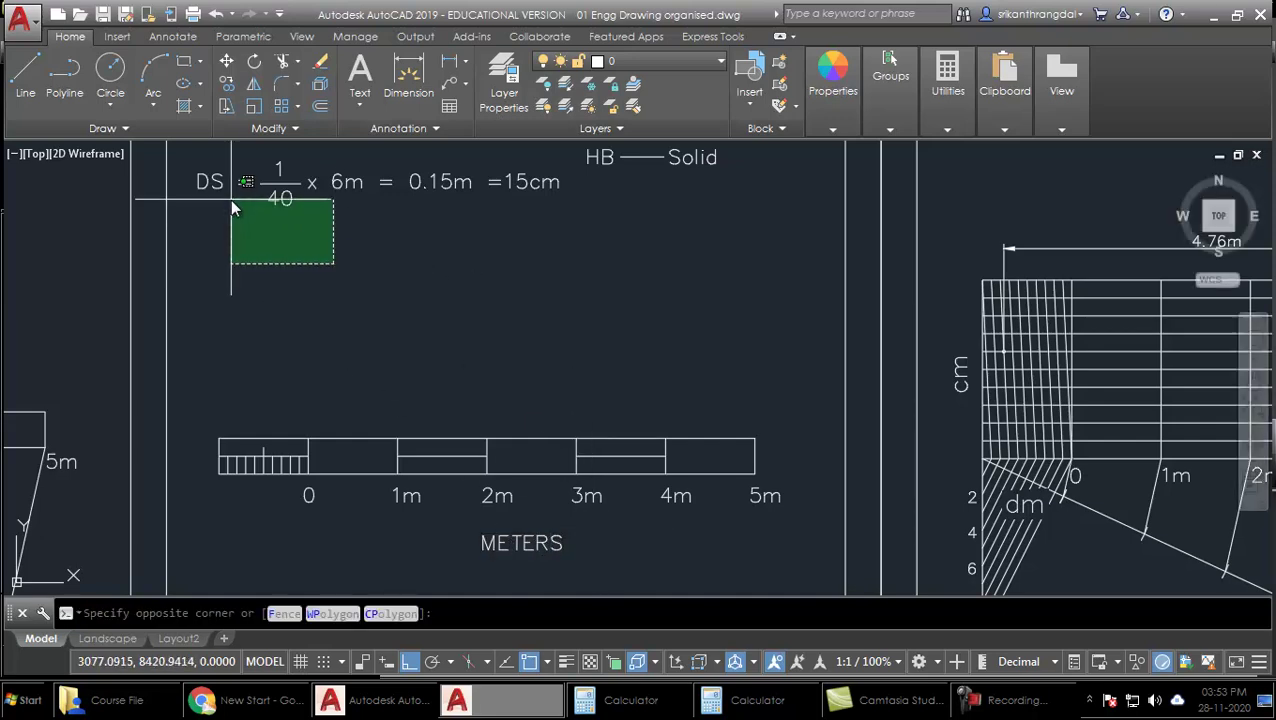
{"action": "key", "text": "Escape"}
{"action": "left_click", "coordinate": [274, 272]}
{"action": "left_click", "coordinate": [201, 161]}
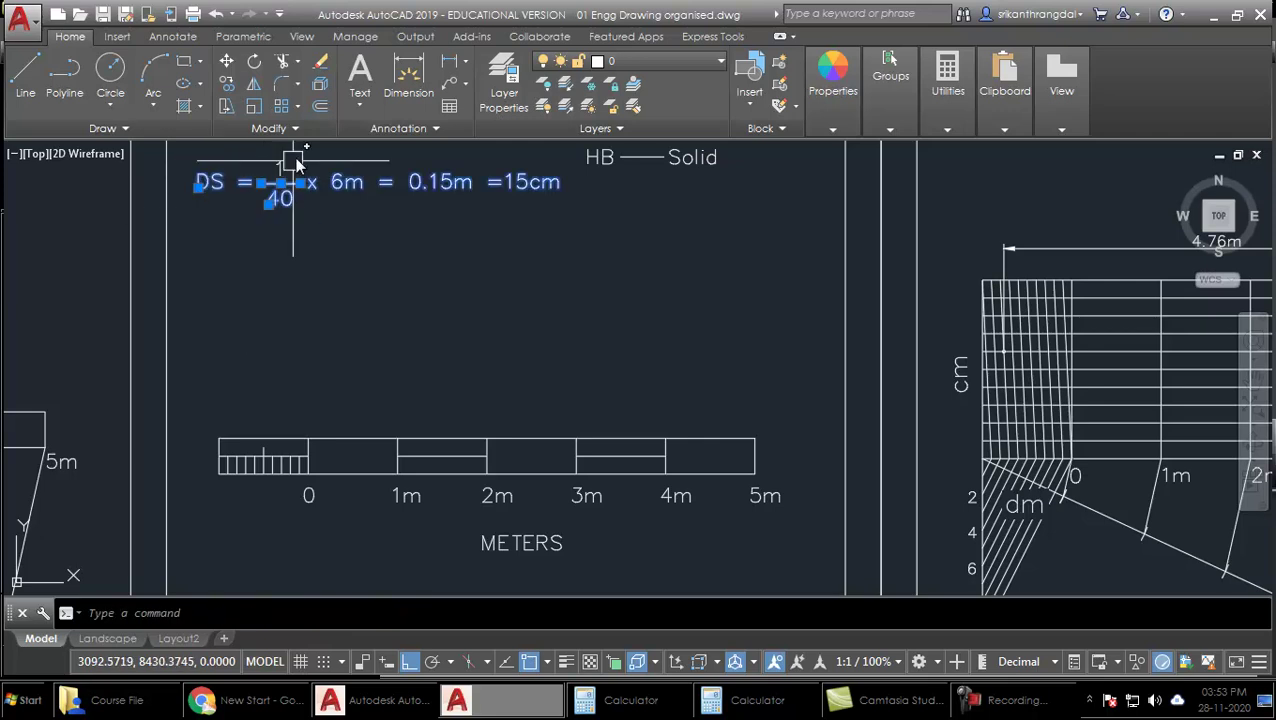
{"action": "left_click_drag", "start_coordinate": [285, 158], "coordinate": [228, 550], "text": "ctrl"}
Edit the copied formula to RF = 1/40, deleting 'x 6m = 0.15m =15cm'
{"action": "double_click", "coordinate": [268, 550]}
{"action": "type", "text": "rf = x 6m = 0.15m =15cm"}
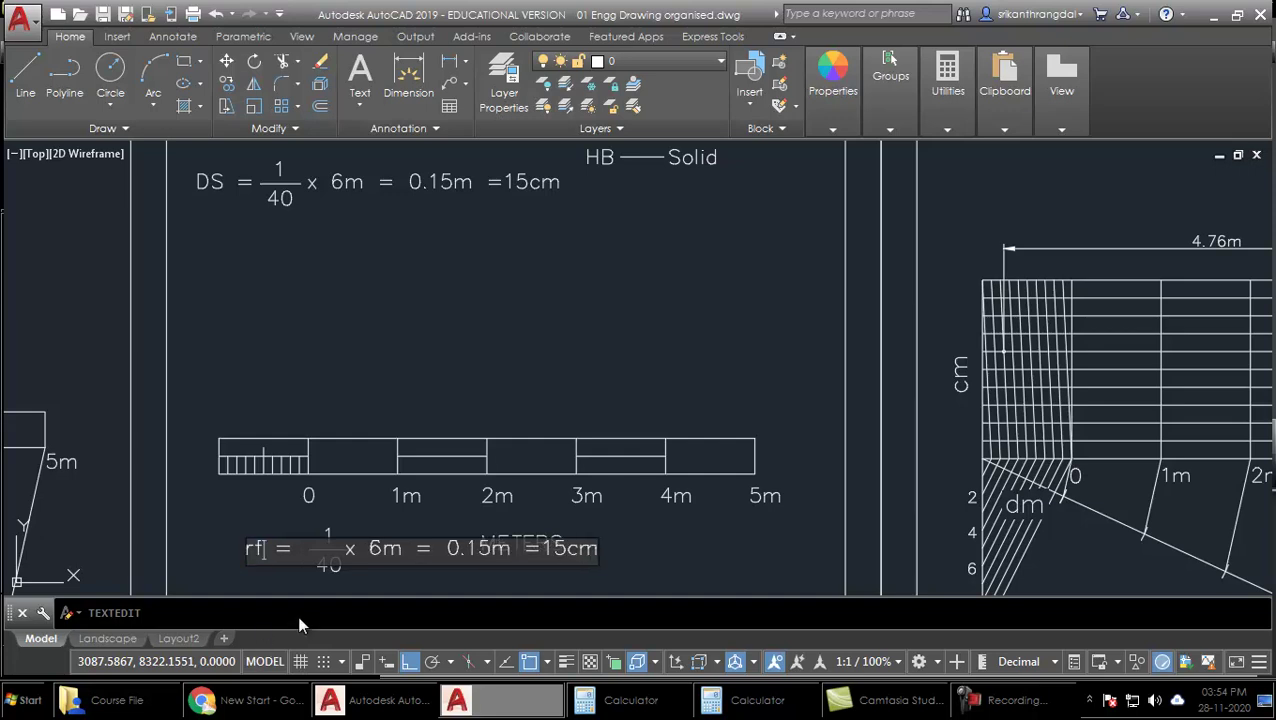
{"action": "key", "text": "BackSpace"}
{"action": "key", "text": "BackSpace"}
{"action": "type", "text": "RF"}
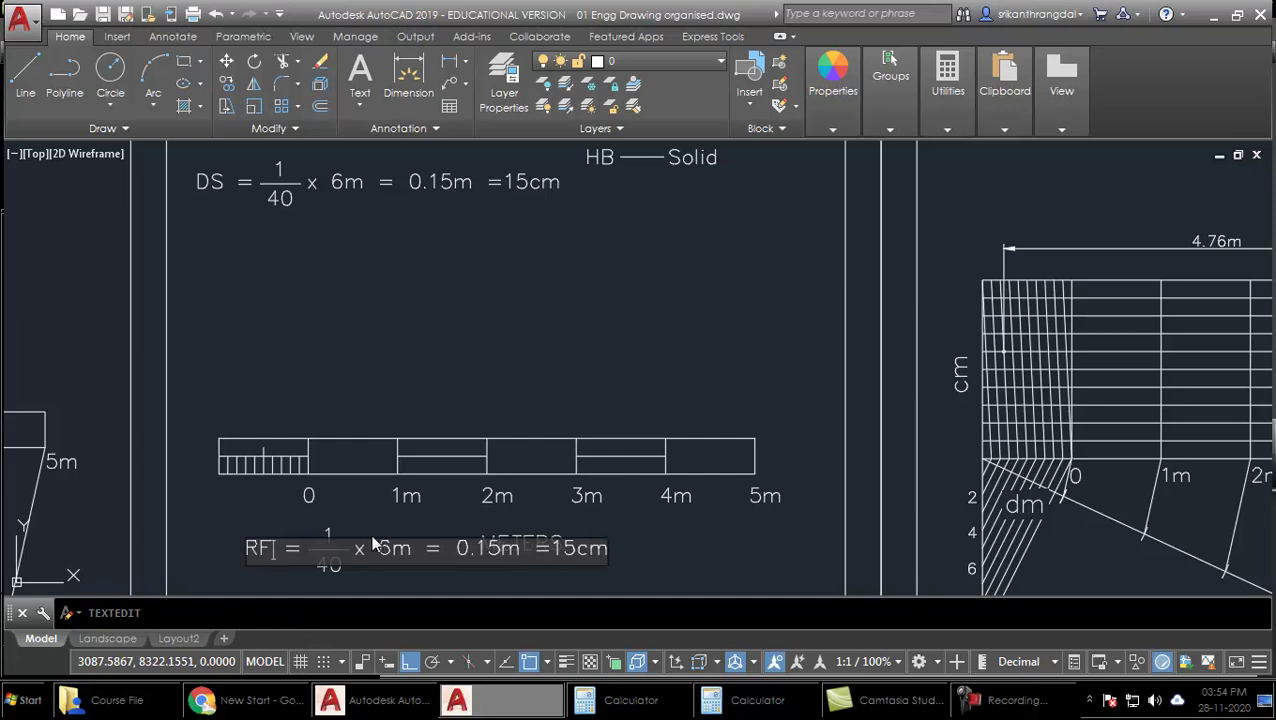
{"action": "left_click", "coordinate": [400, 520]}
{"action": "left_click", "coordinate": [383, 549]}
{"action": "left_click", "coordinate": [357, 550]}
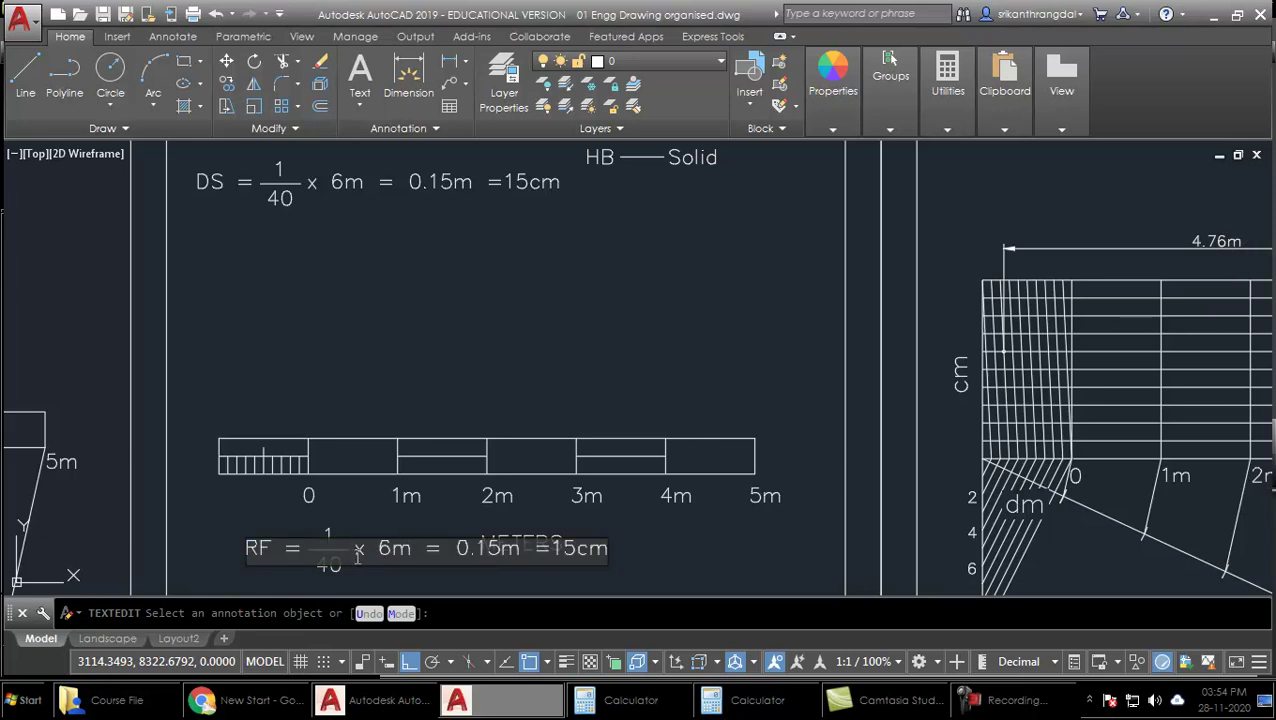
{"action": "key", "text": "shift+End"}
{"action": "key", "text": "Delete"}
{"action": "key", "text": "Escape"}
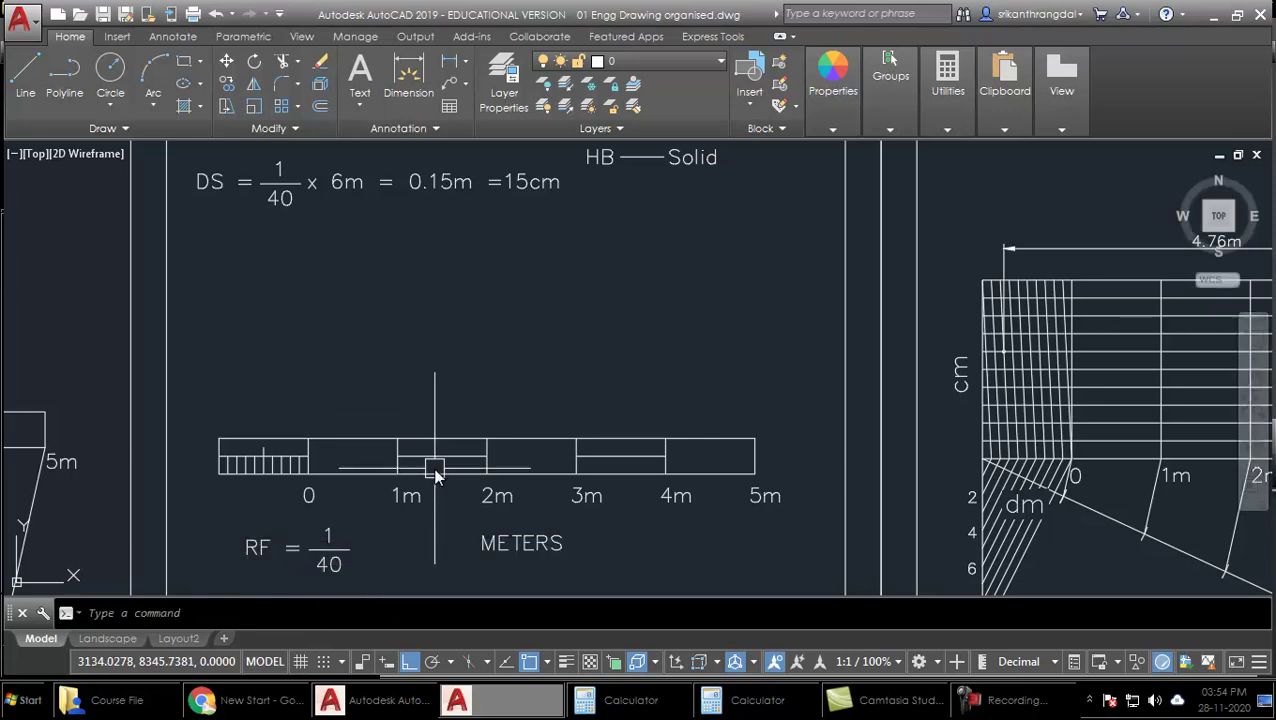
Move the RF = 1/40 note further right beneath the scale
{"action": "middle_click_drag", "start_coordinate": [433, 461], "coordinate": [390, 411]}
{"action": "left_click", "coordinate": [343, 482]}
{"action": "left_click", "coordinate": [229, 531]}
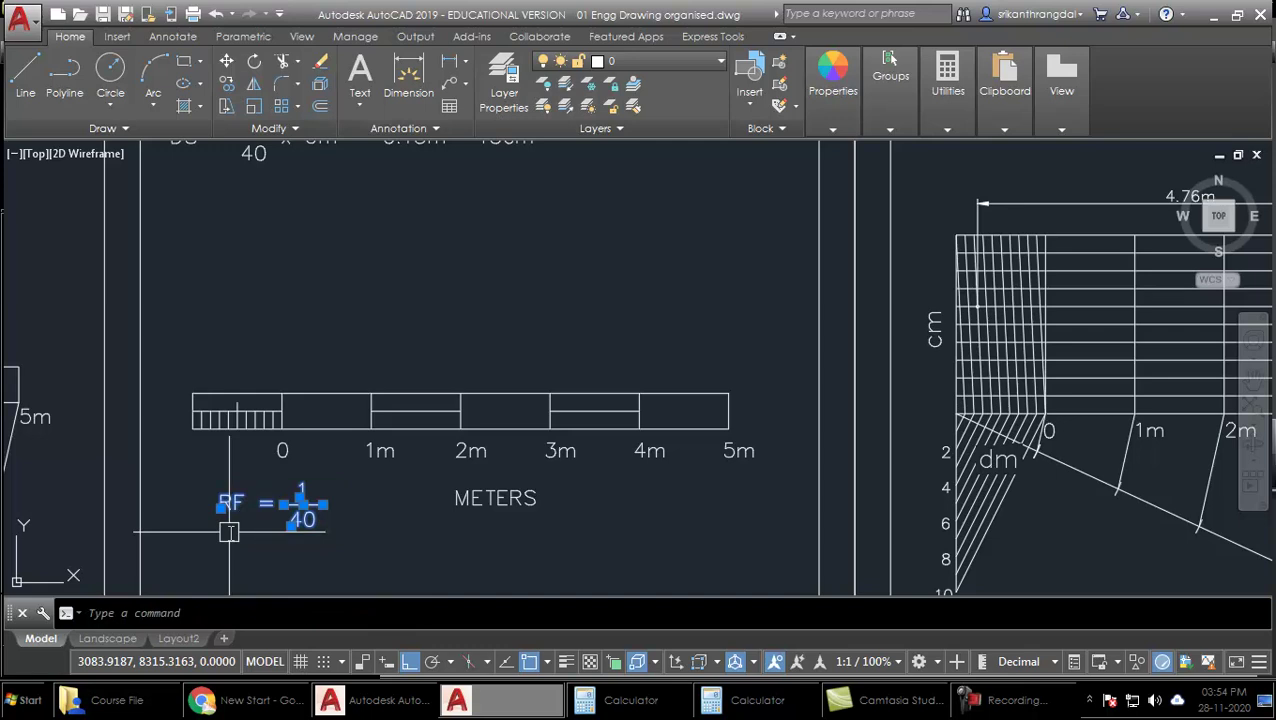
{"action": "type", "text": "m"}
{"action": "key", "text": "Return"}
{"action": "left_click", "coordinate": [441, 527]}
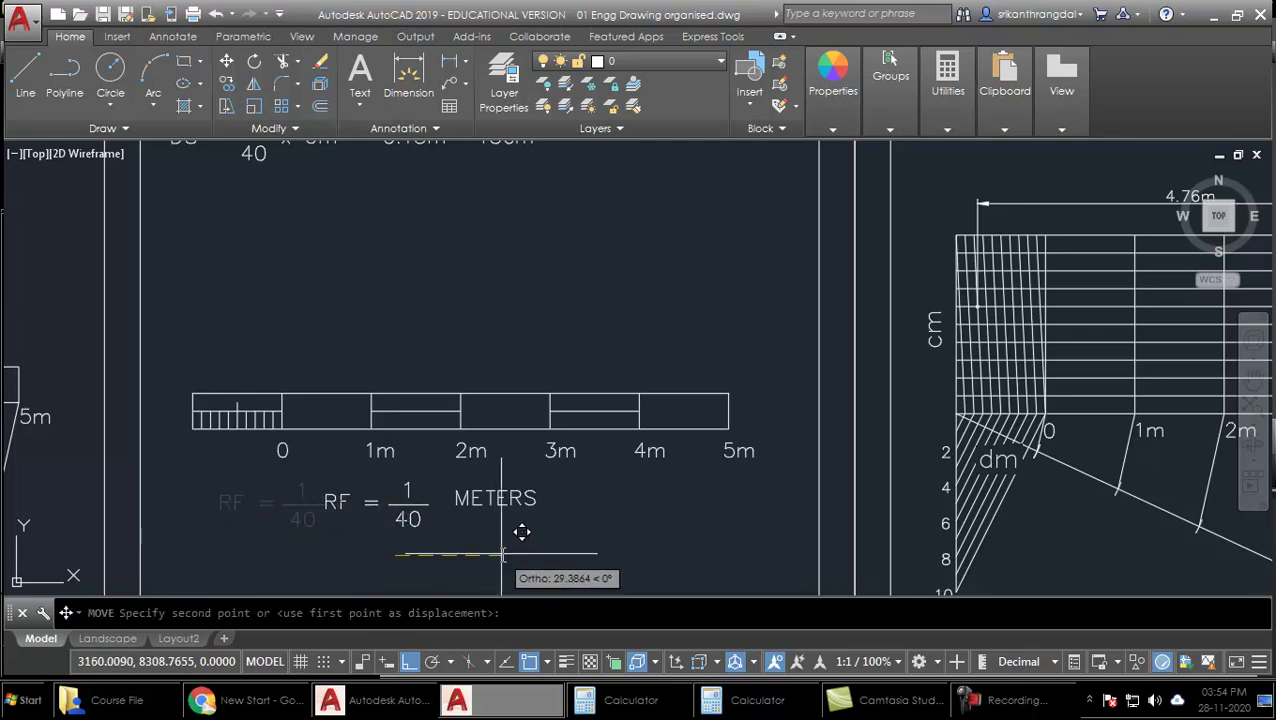
{"action": "left_click", "coordinate": [547, 527]}
{"action": "left_click", "coordinate": [570, 500]}
{"action": "left_click", "coordinate": [299, 555]}
{"action": "type", "text": "m"}
{"action": "key", "text": "Return"}
{"action": "left_click", "coordinate": [455, 545]}
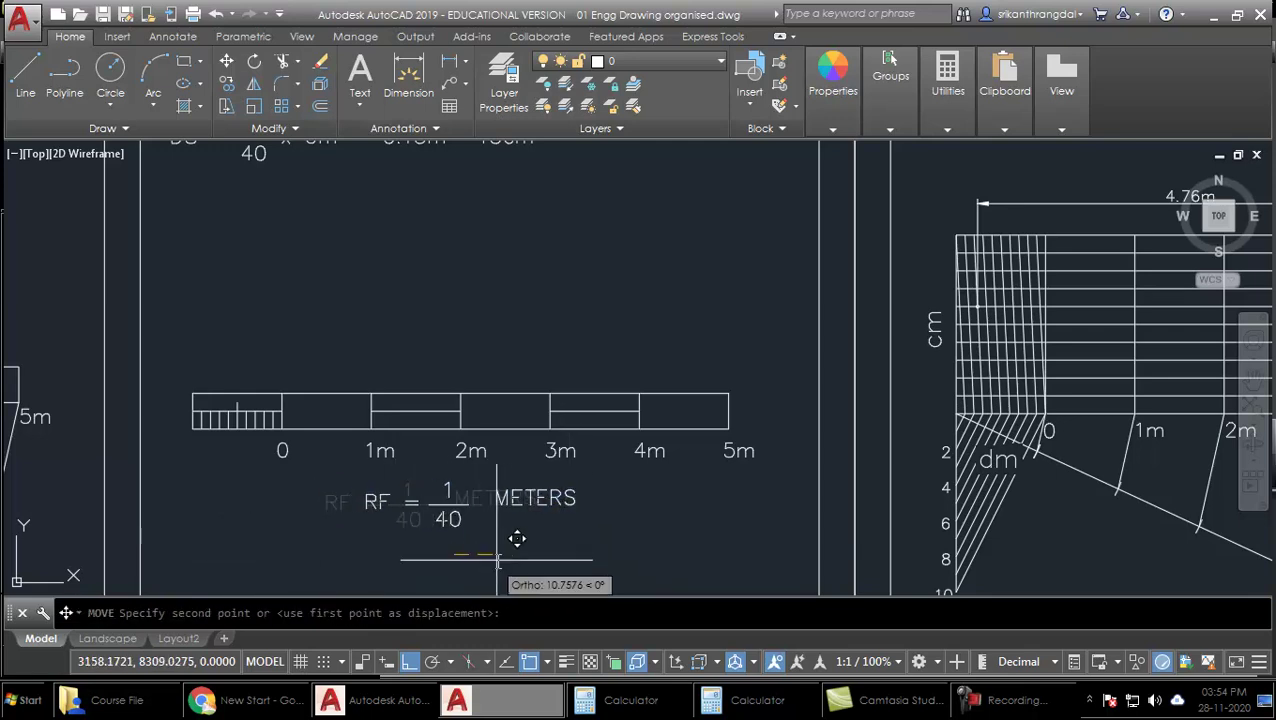
{"action": "left_click", "coordinate": [503, 560]}
Paste a METERS copy under the scale's left end and change it to DECI
{"action": "left_click", "coordinate": [568, 500]}
{"action": "key", "text": "ctrl+c"}
{"action": "key", "text": "ctrl+v"}
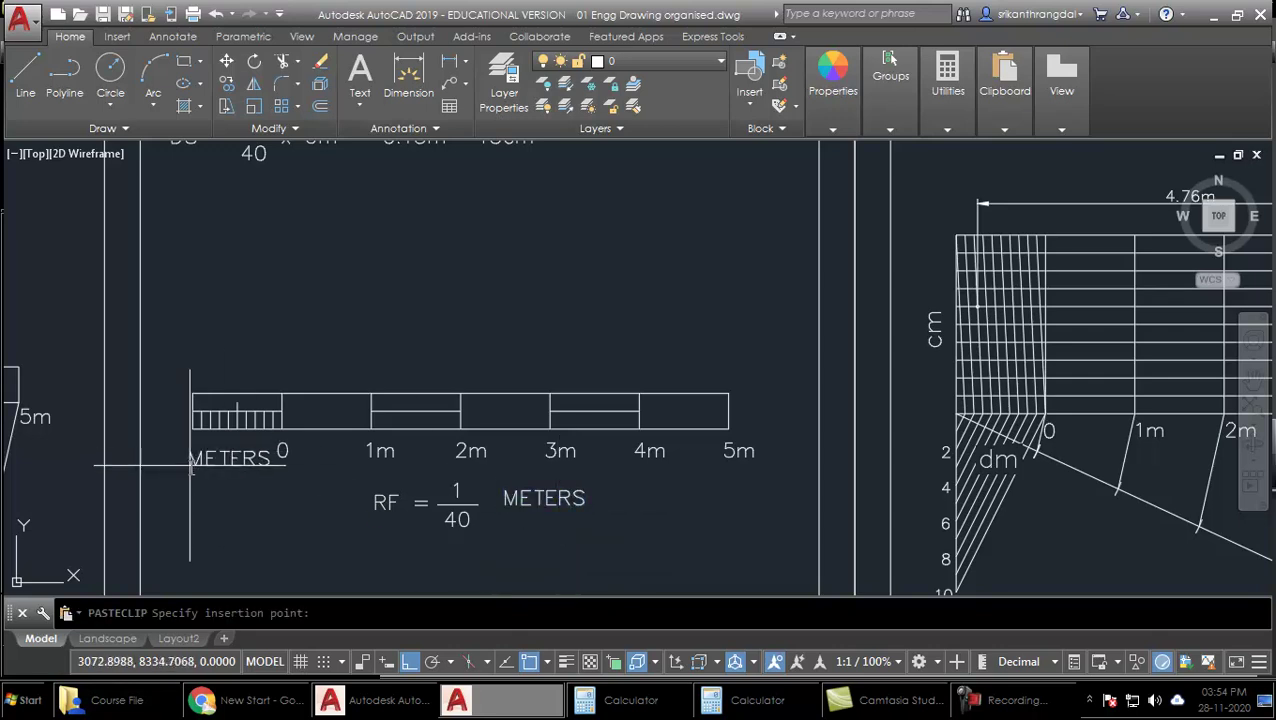
{"action": "left_click", "coordinate": [188, 476]}
{"action": "double_click", "coordinate": [200, 477]}
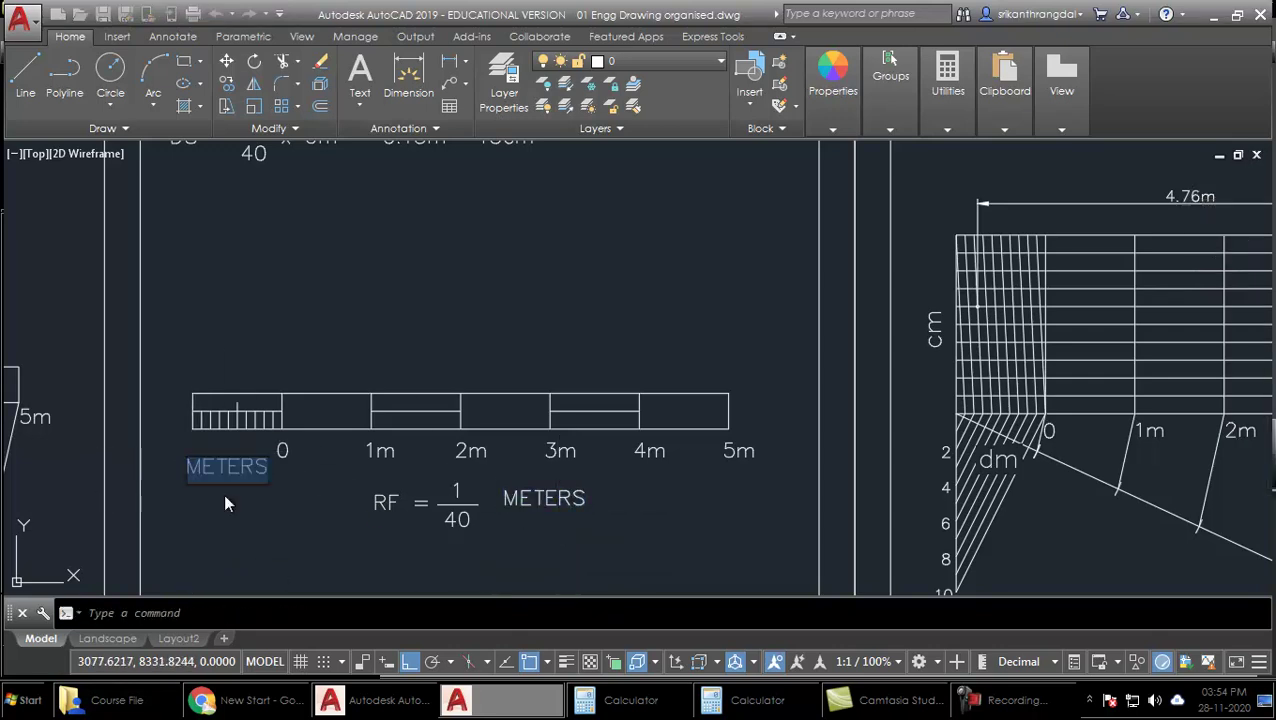
{"action": "type", "text": "DEC"}
{"action": "key", "text": "Return"}
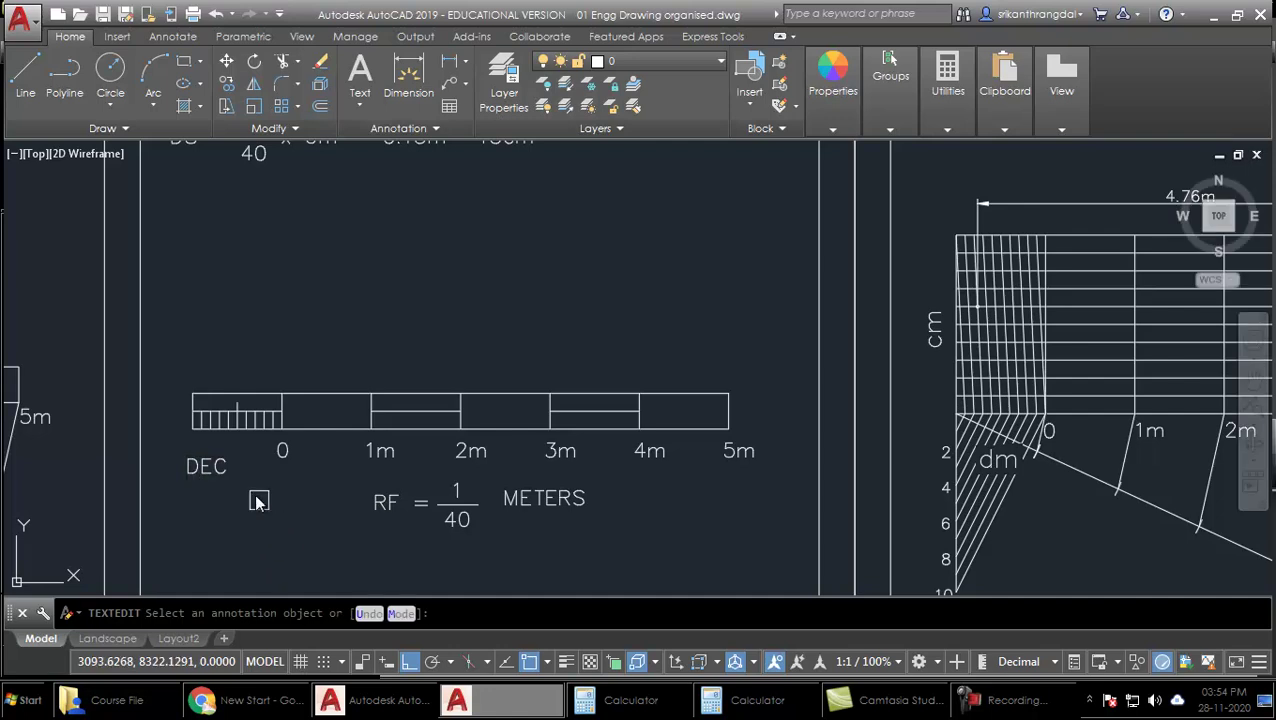
{"action": "type", "text": "I"}
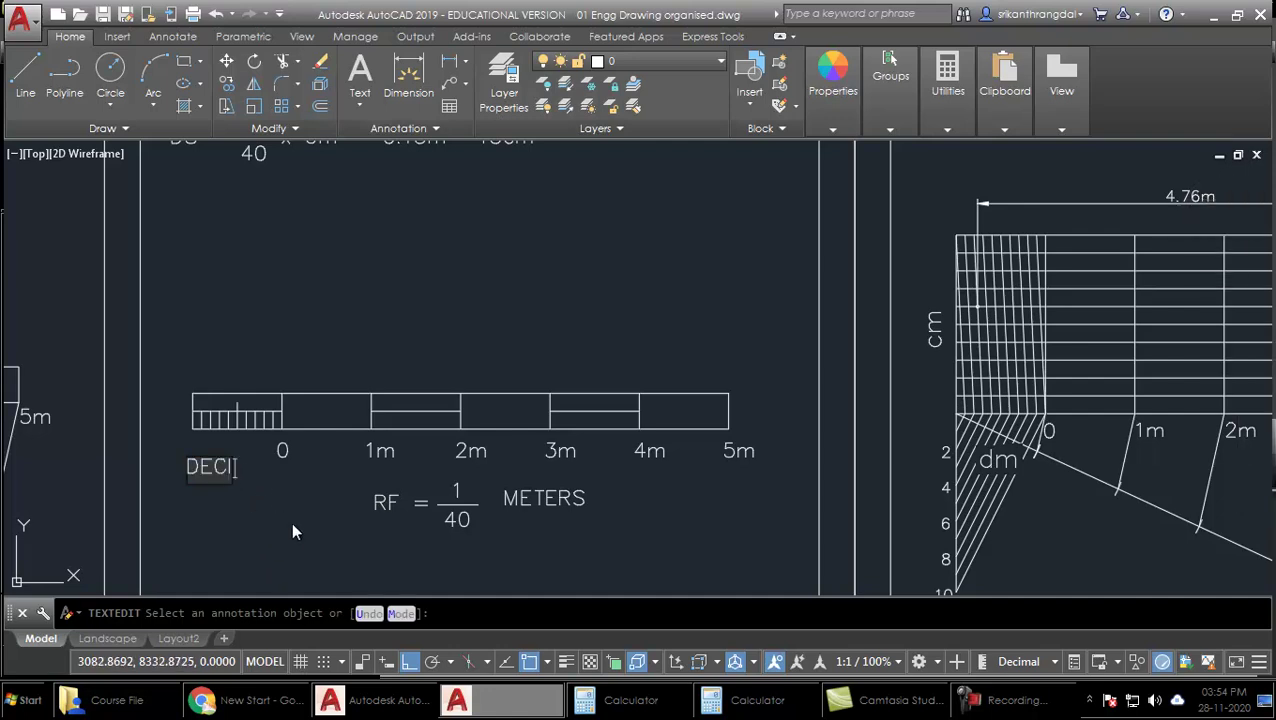
{"action": "key", "text": "Return"}
Add METERS beneath DECI and shift the DECI METERS pair slightly right
{"action": "key", "text": "ctrl+v"}
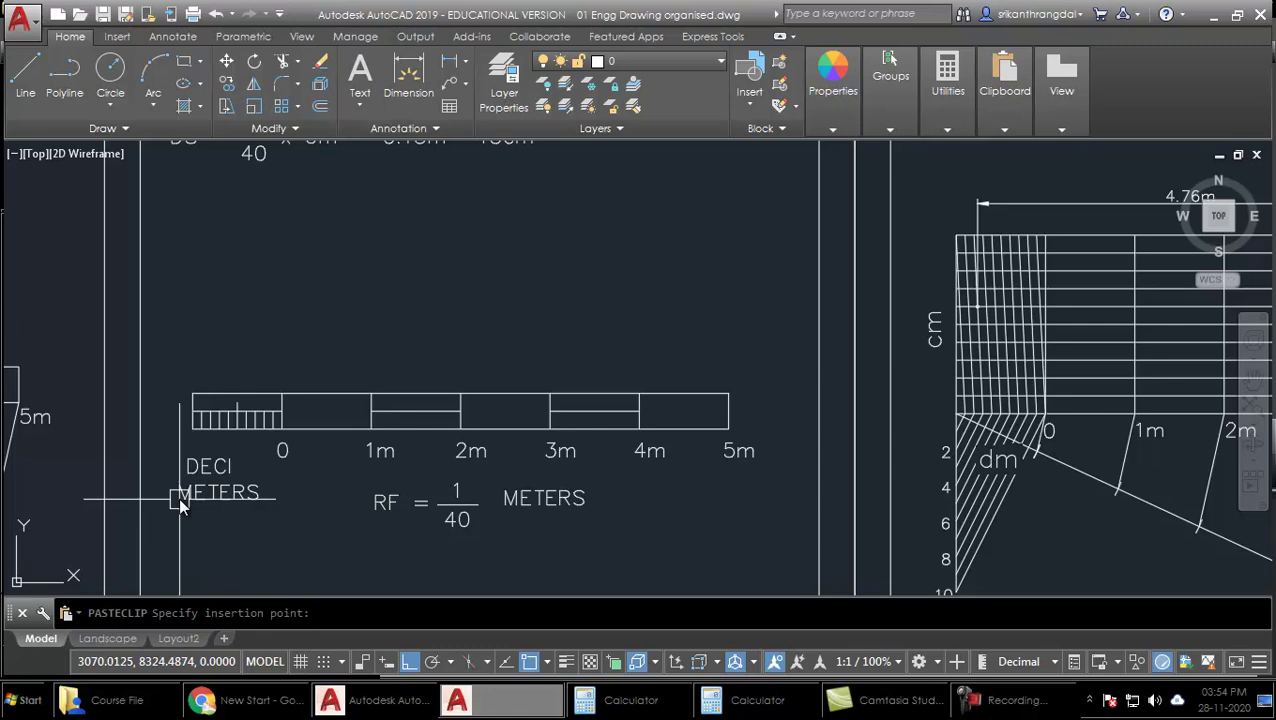
{"action": "left_click", "coordinate": [178, 497]}
{"action": "left_click", "coordinate": [242, 456]}
{"action": "left_click", "coordinate": [175, 540]}
{"action": "type", "text": "m"}
{"action": "key", "text": "Return"}
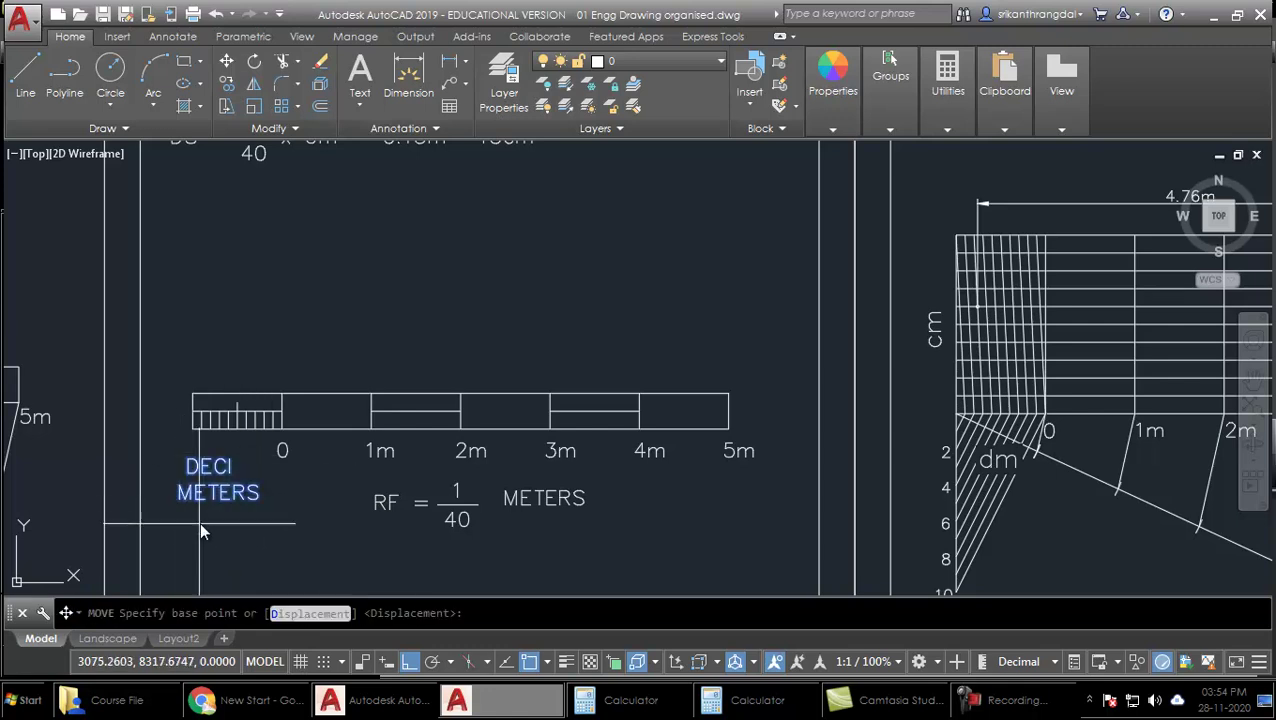
{"action": "left_click", "coordinate": [200, 520]}
{"action": "left_click", "coordinate": [234, 529]}
Select and then deselect the METERS label and RF = 1/40 note to check placement
{"action": "left_click", "coordinate": [558, 503]}
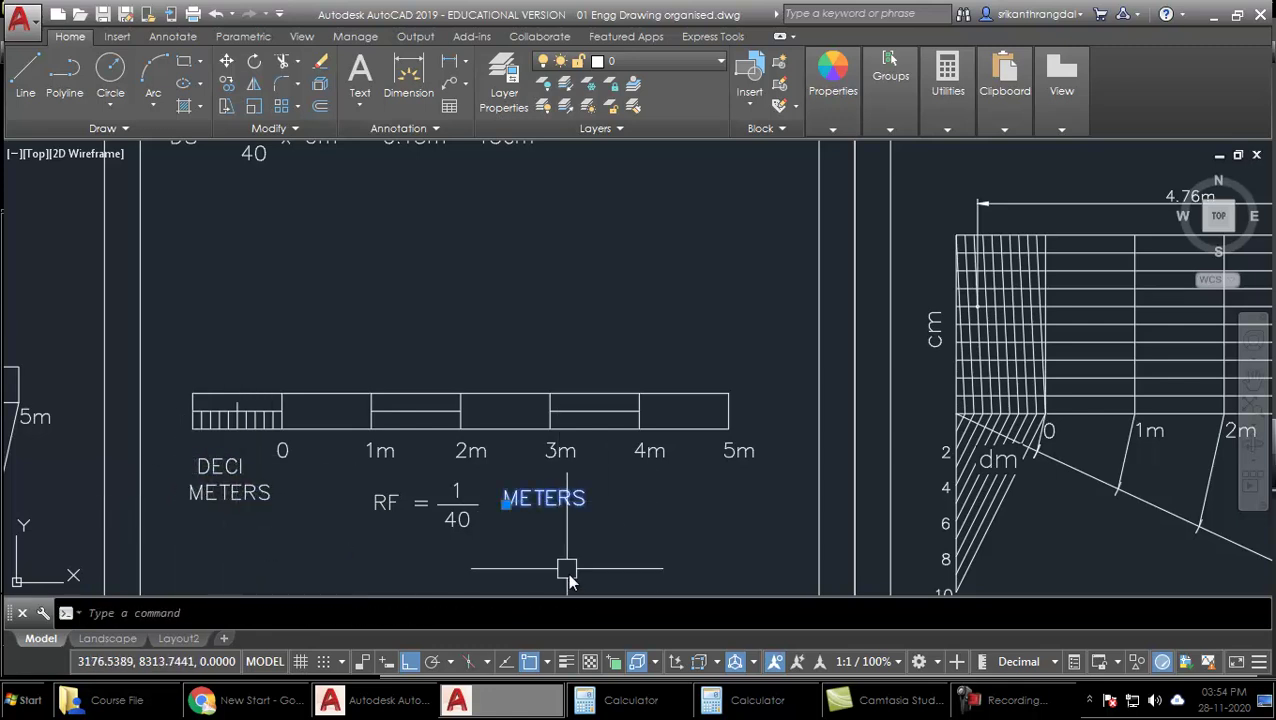
{"action": "key", "text": "Escape"}
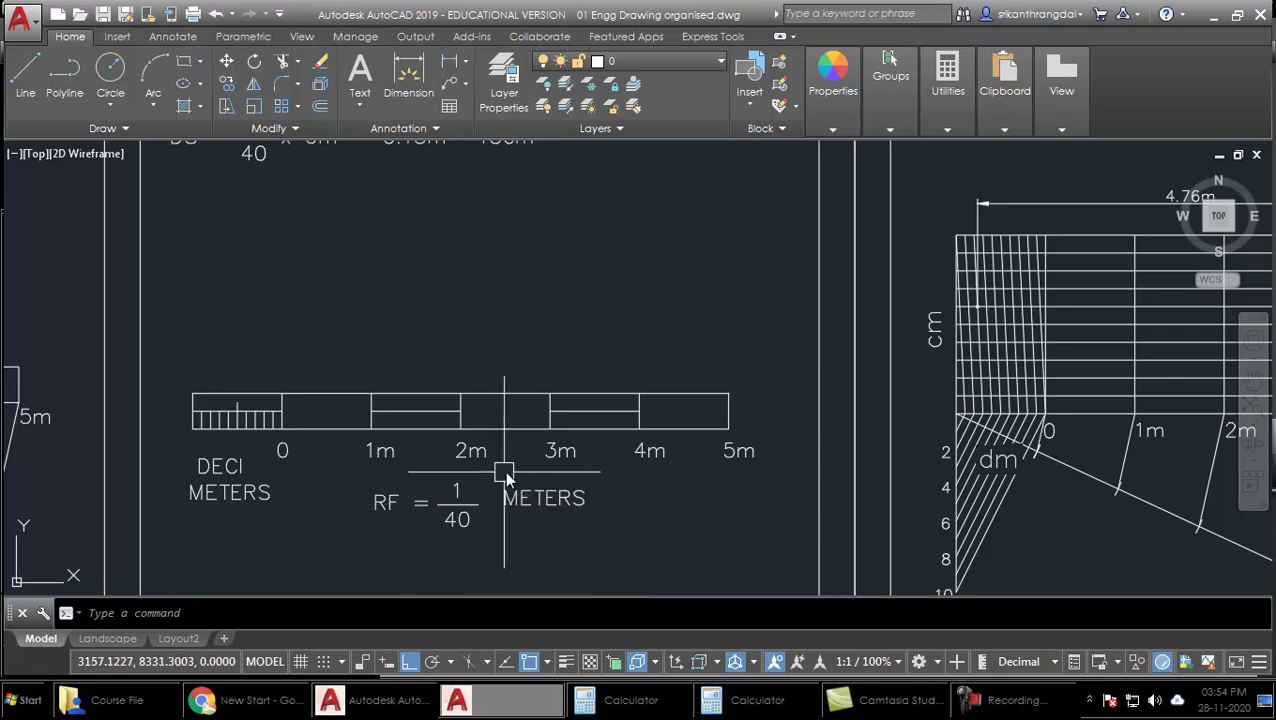
{"action": "left_click", "coordinate": [474, 477]}
{"action": "left_click", "coordinate": [339, 530]}
{"action": "key", "text": "Escape"}
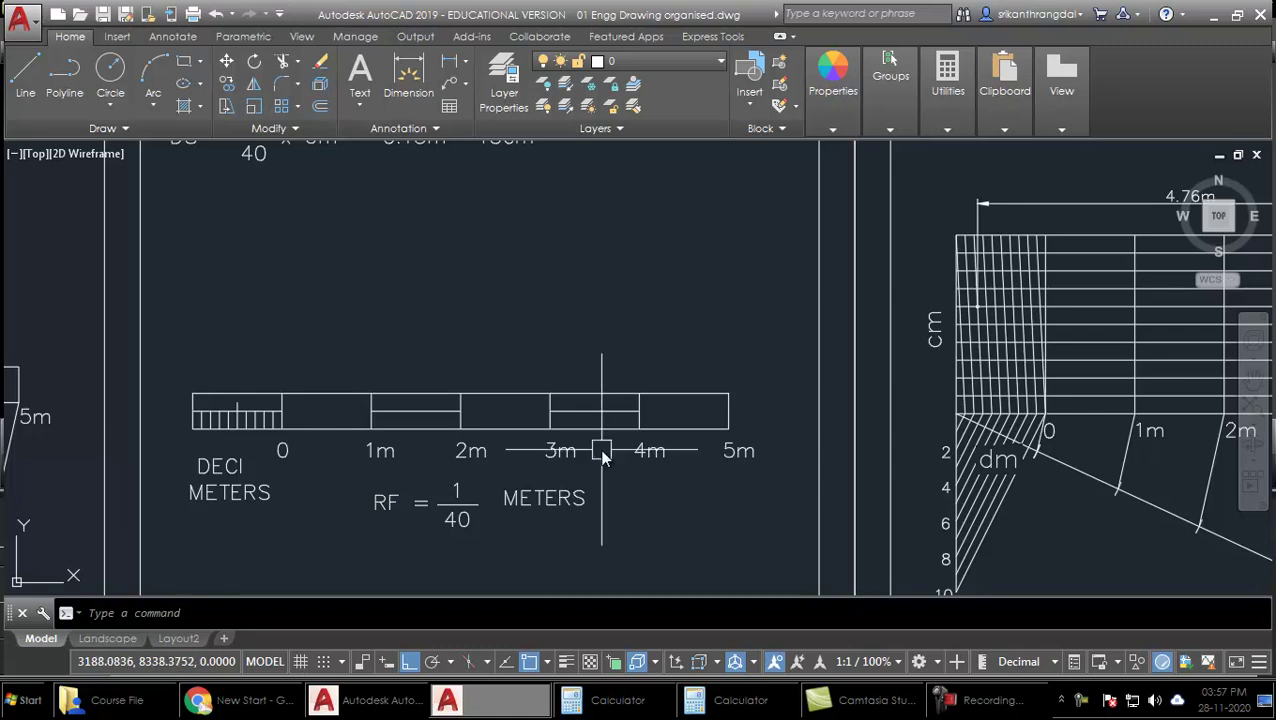
Review the problem statement, zoom to the scale, and pick the 0, 4m and decimetre lines
{"action": "middle_click_drag", "start_coordinate": [627, 233], "coordinate": [633, 544]}
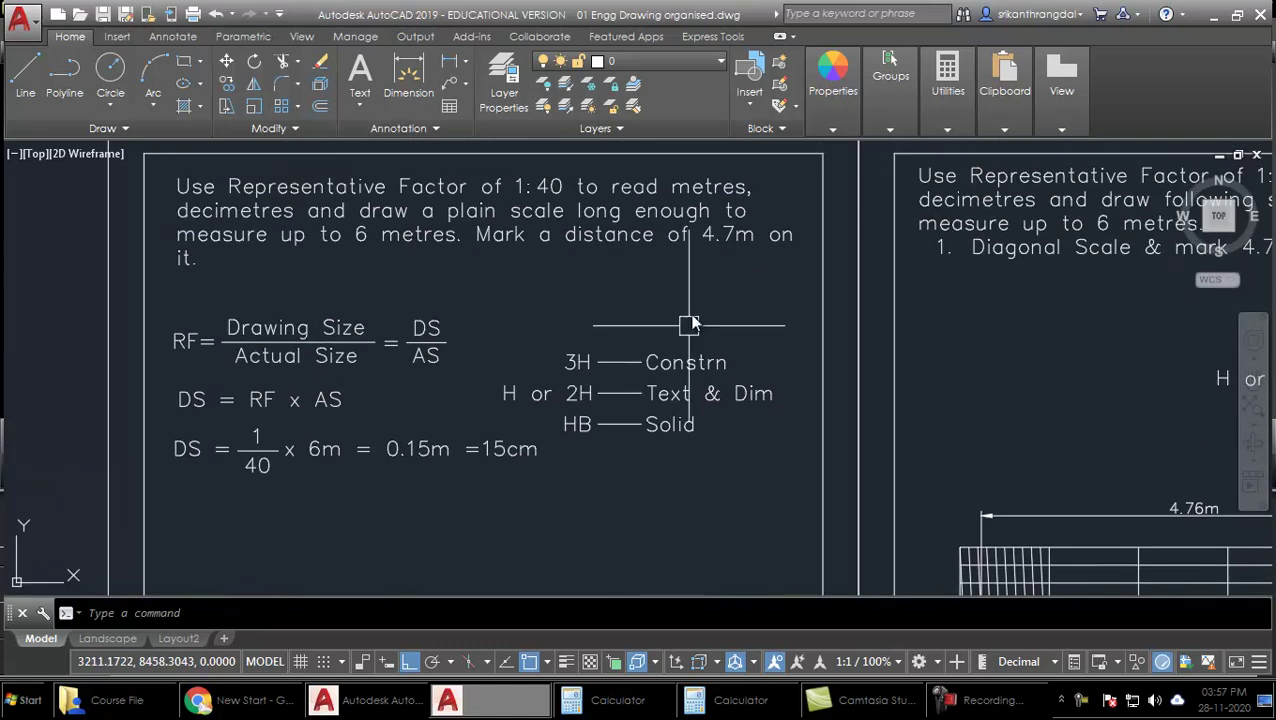
{"action": "mouse_move", "coordinate": [740, 510]}
{"action": "middle_mouse_down"}
{"action": "mouse_move", "coordinate": [783, 251]}
{"action": "mouse_move", "coordinate": [769, 228]}
{"action": "middle_mouse_up"}
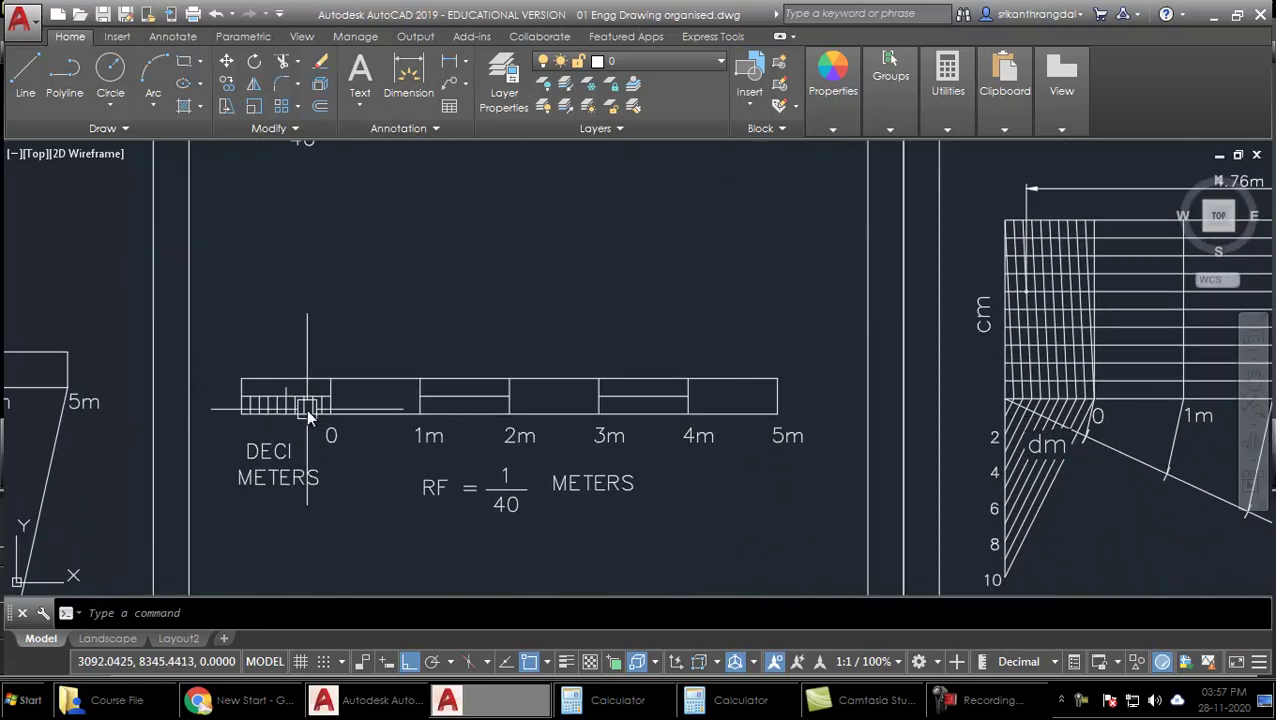
{"action": "scroll", "coordinate": [340, 397], "scroll_direction": "up", "scroll_amount": 2}
{"action": "left_click", "coordinate": [331, 390]}
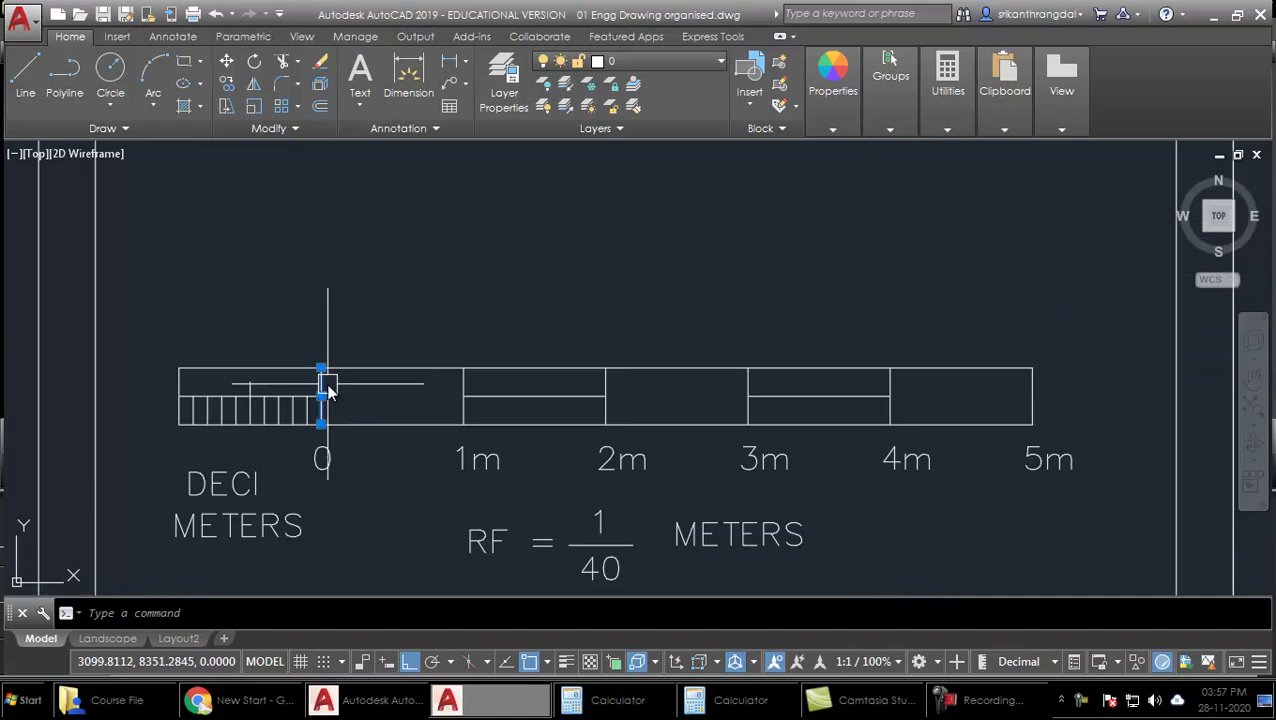
{"action": "left_click", "coordinate": [891, 393]}
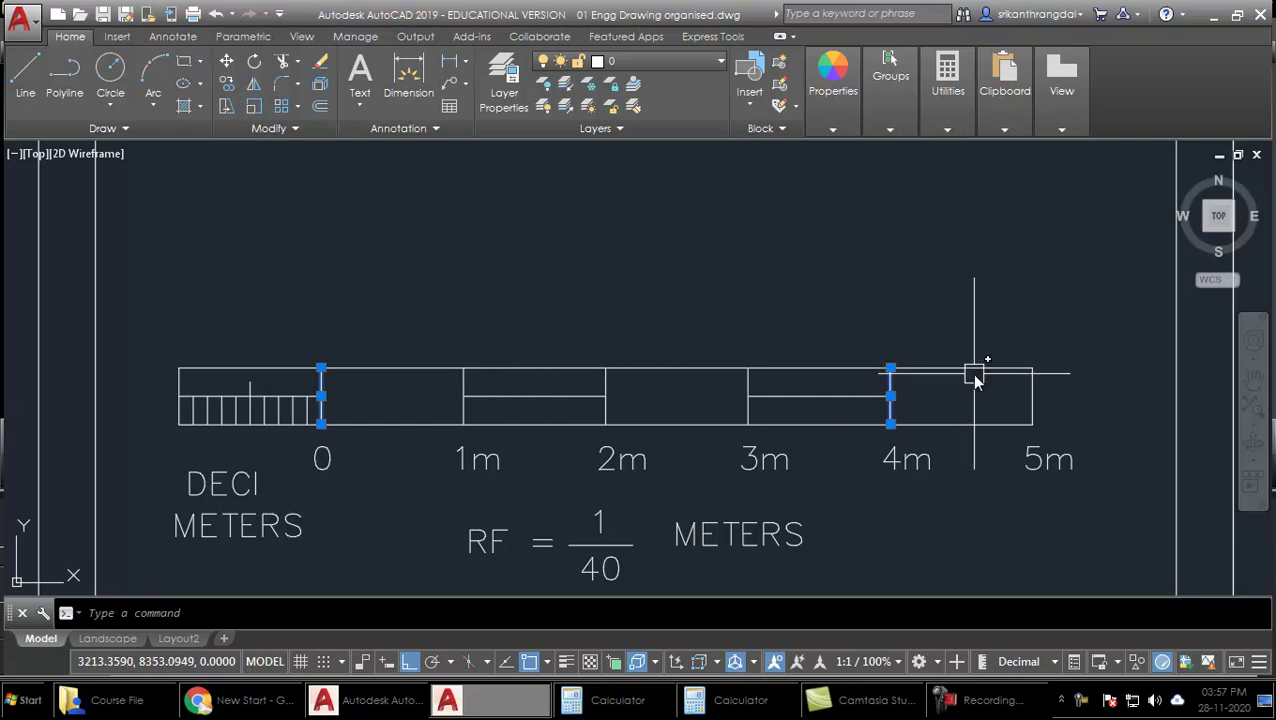
{"action": "left_click", "coordinate": [221, 410]}
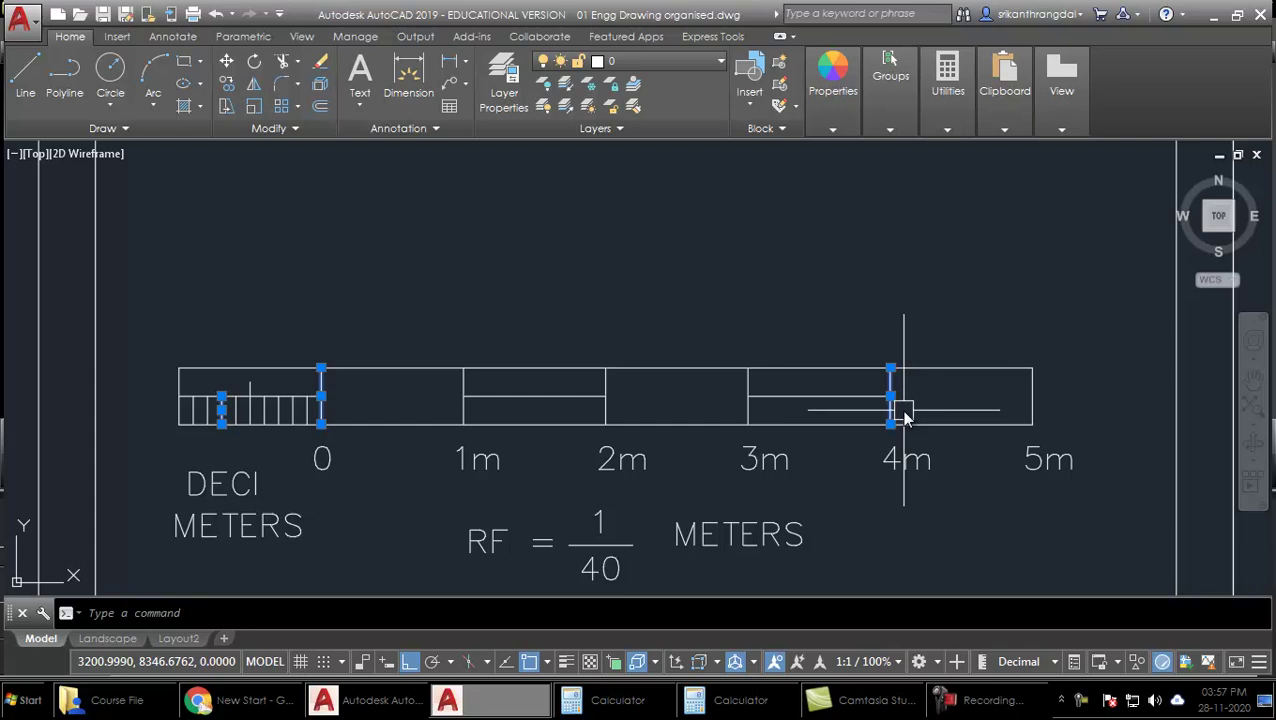
Dimension from the 4m mark to the seventh decimetre line, placed above the scale (117,5)
{"action": "left_click", "coordinate": [448, 68]}
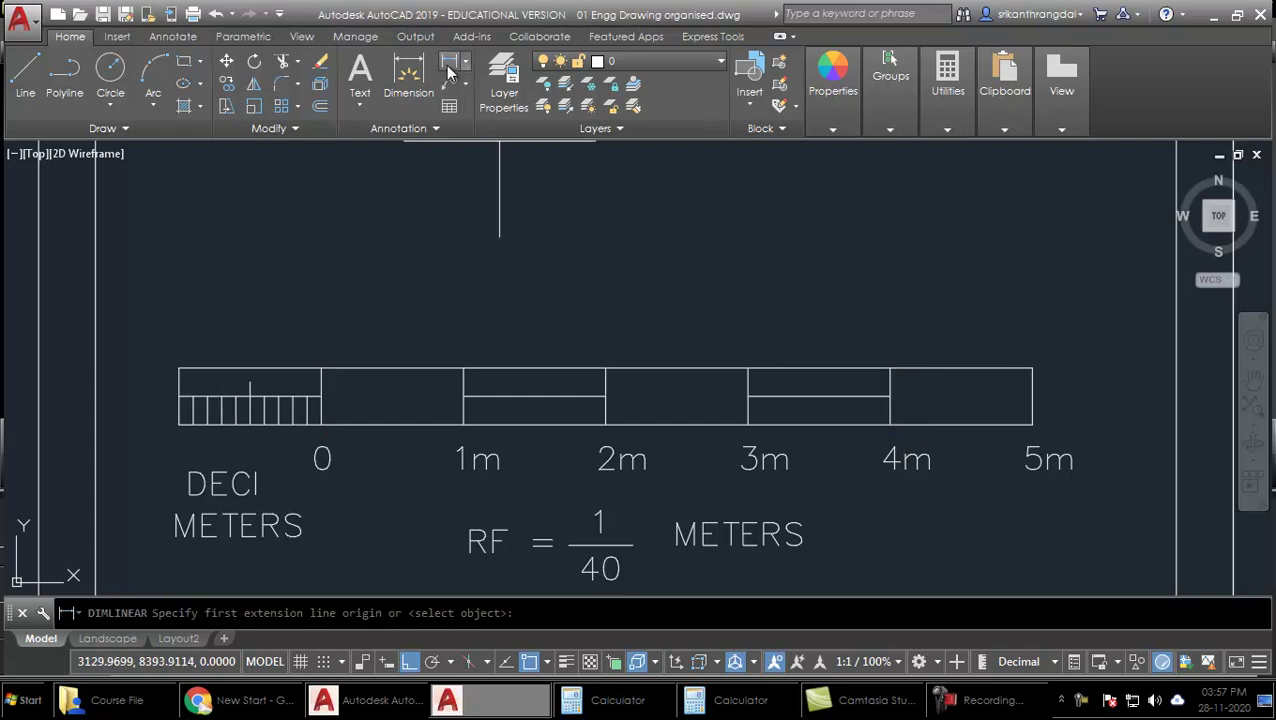
{"action": "left_click", "coordinate": [890, 368]}
{"action": "left_click", "coordinate": [221, 368]}
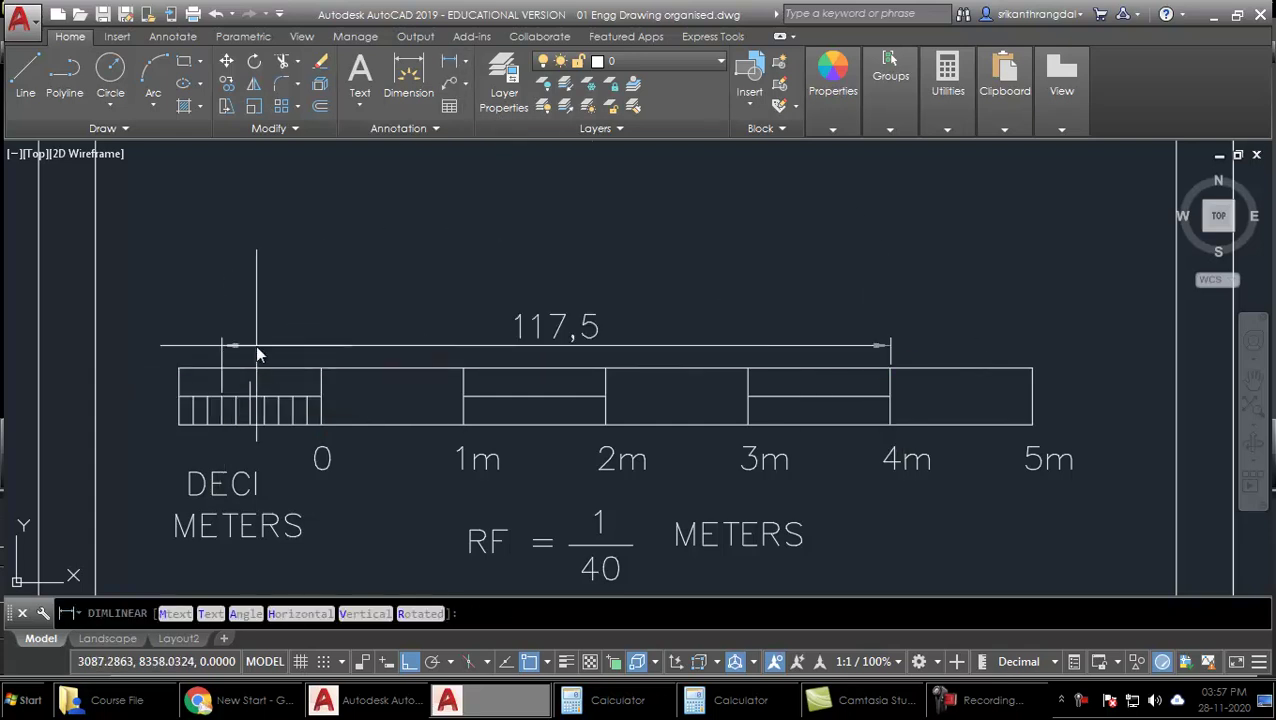
{"action": "left_click", "coordinate": [374, 266]}
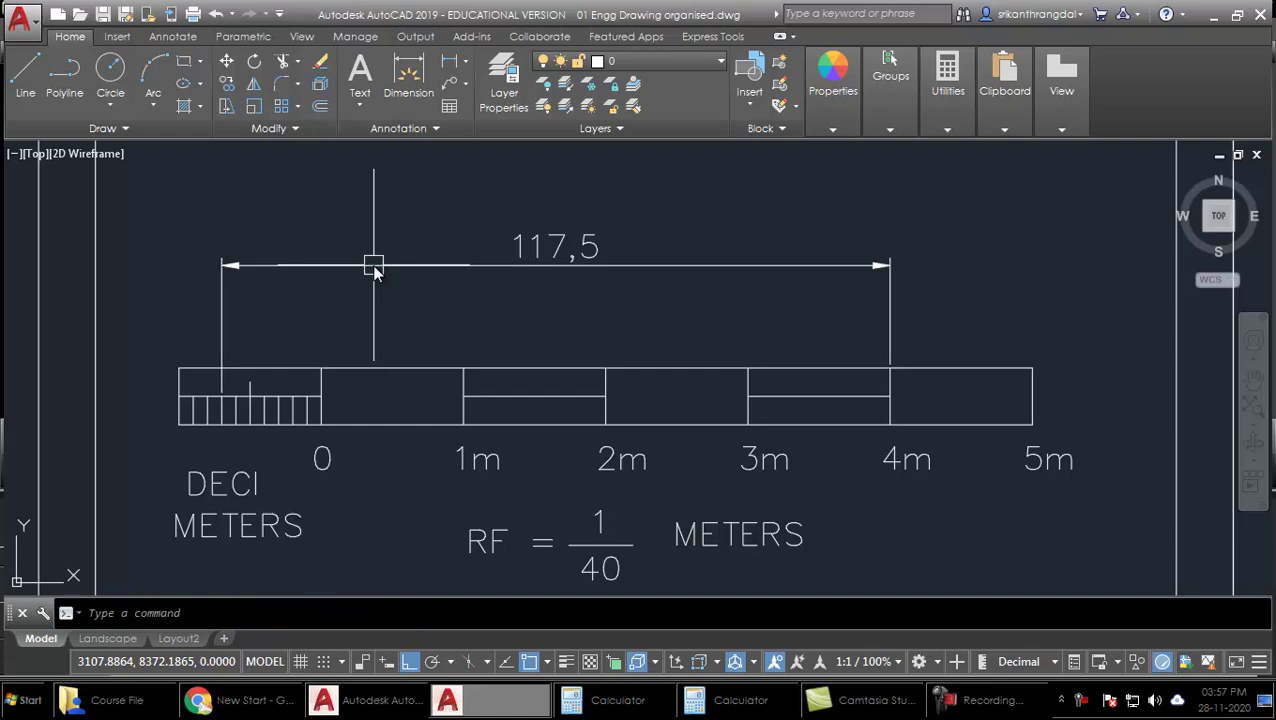
{"action": "left_click", "coordinate": [596, 266]}
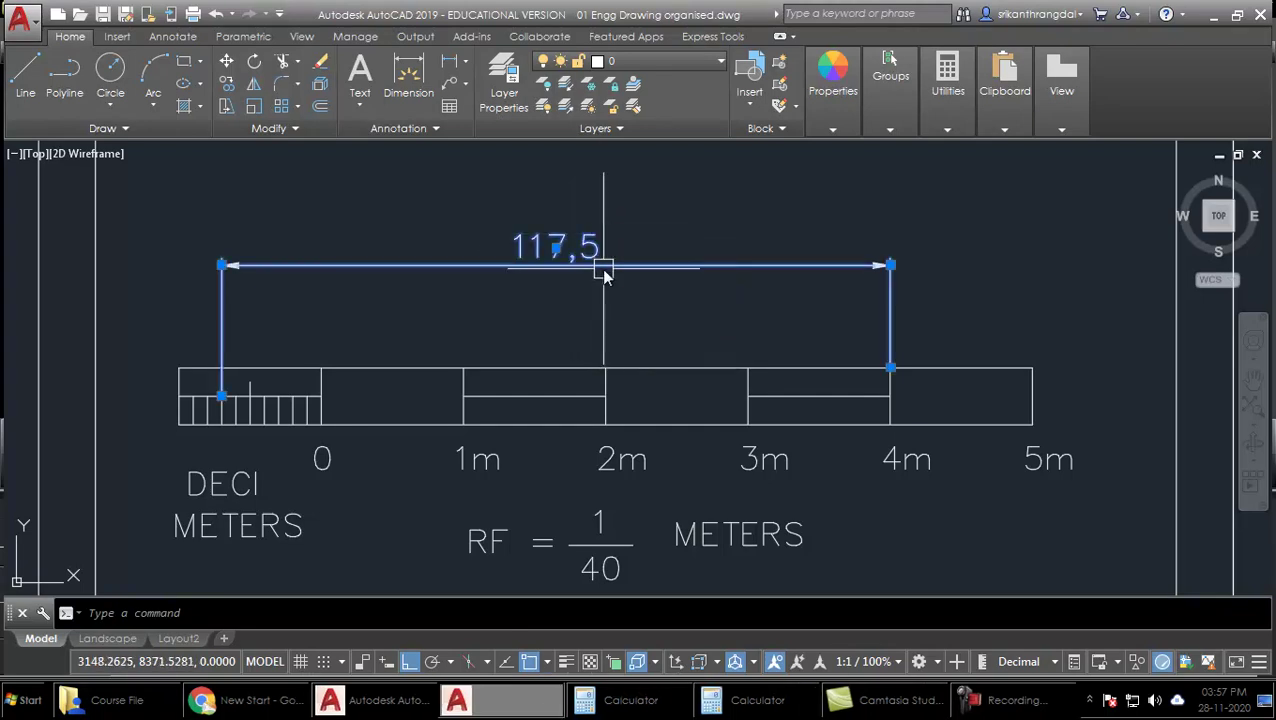
Replace the dimension text 117,5 with 4.7m
{"action": "double_click", "coordinate": [603, 268]}
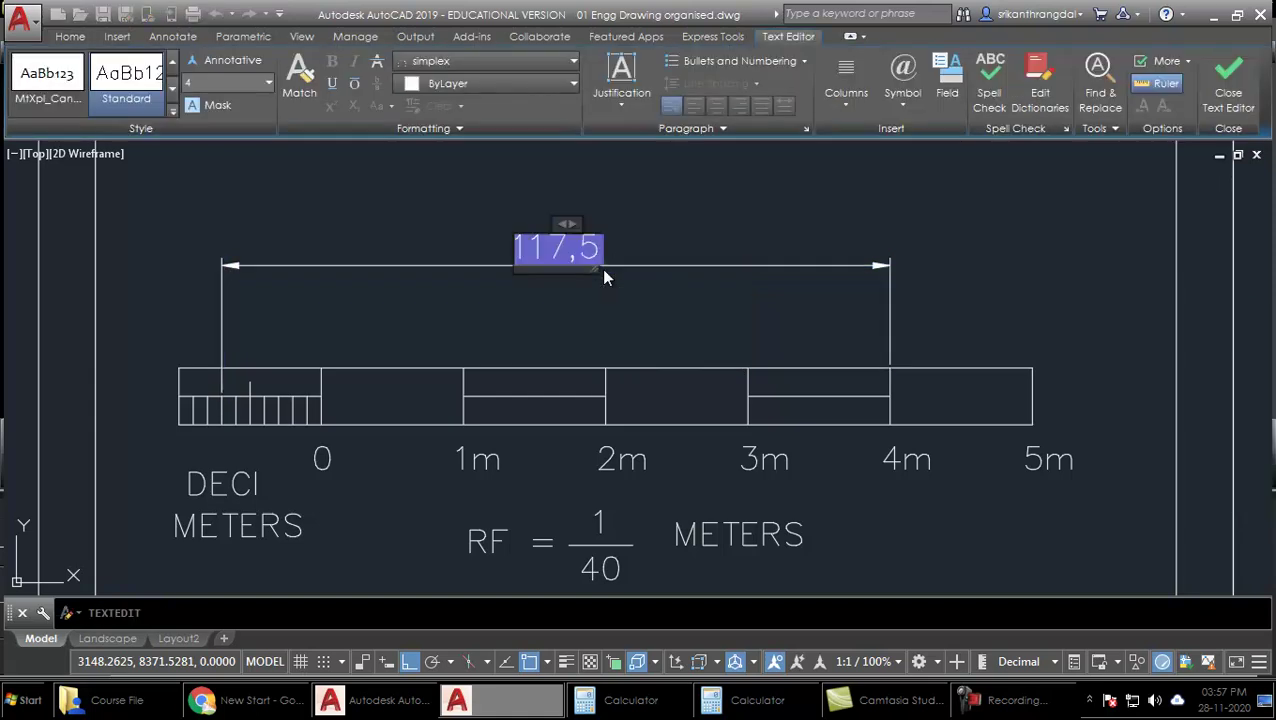
{"action": "type", "text": "4.7M"}
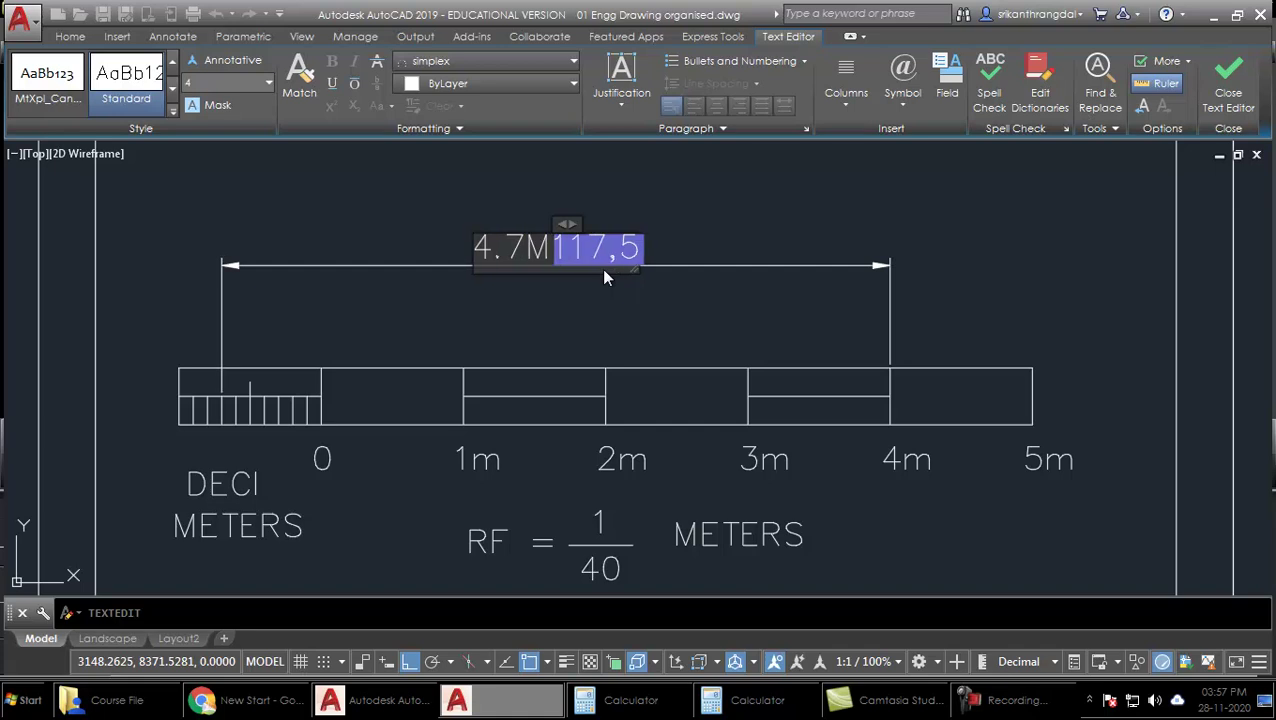
{"action": "key", "text": "Delete"}
{"action": "key", "text": "BackSpace"}
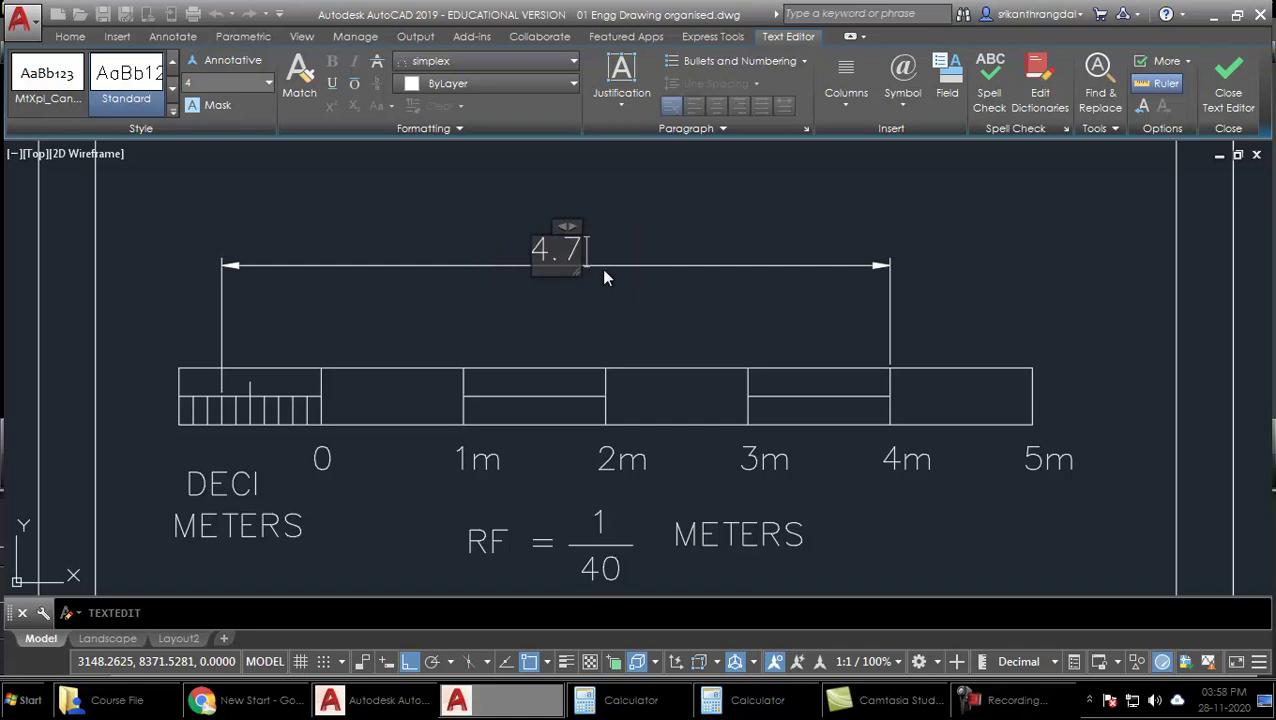
{"action": "type", "text": "m"}
{"action": "left_click", "coordinate": [608, 288]}
{"action": "key", "text": "Escape"}
Stretch the 4.7m dimension downward, closer to the scale bar
{"action": "type", "text": "s"}
{"action": "key", "text": "Return"}
{"action": "left_click", "coordinate": [318, 158]}
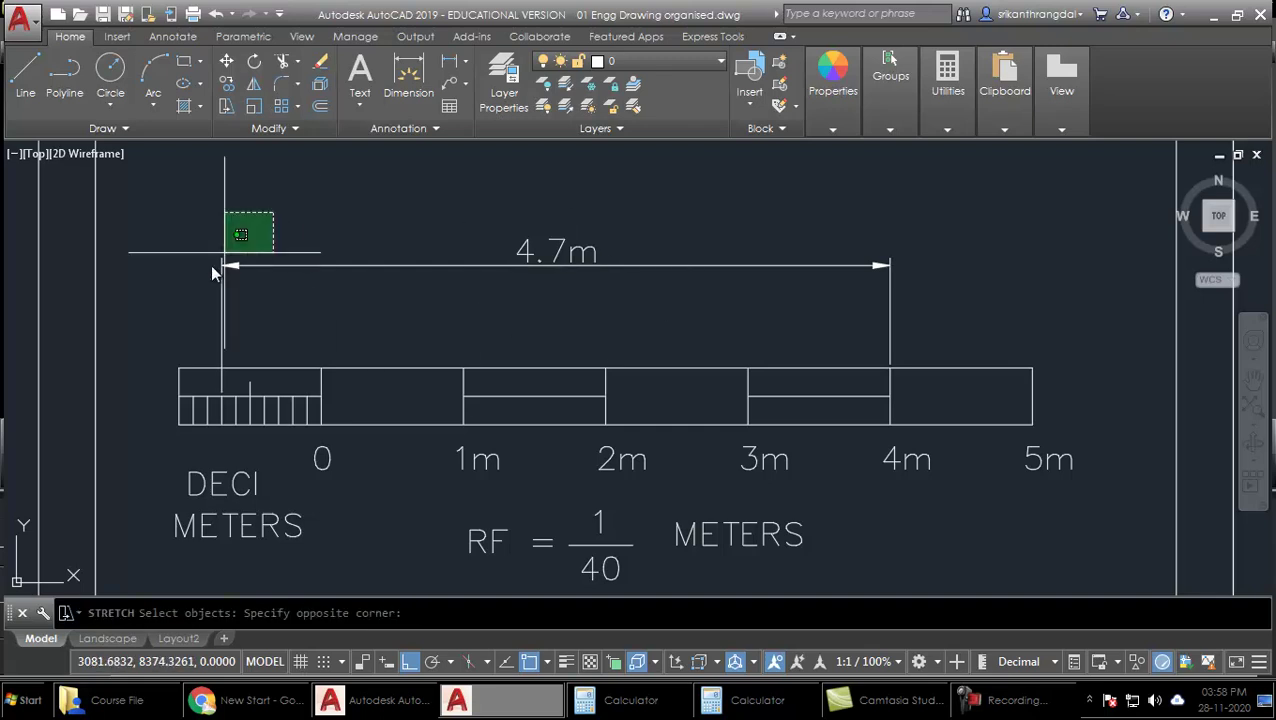
{"action": "left_click", "coordinate": [207, 268]}
{"action": "key", "text": "Return"}
{"action": "left_click", "coordinate": [173, 232]}
{"action": "left_click", "coordinate": [169, 271]}
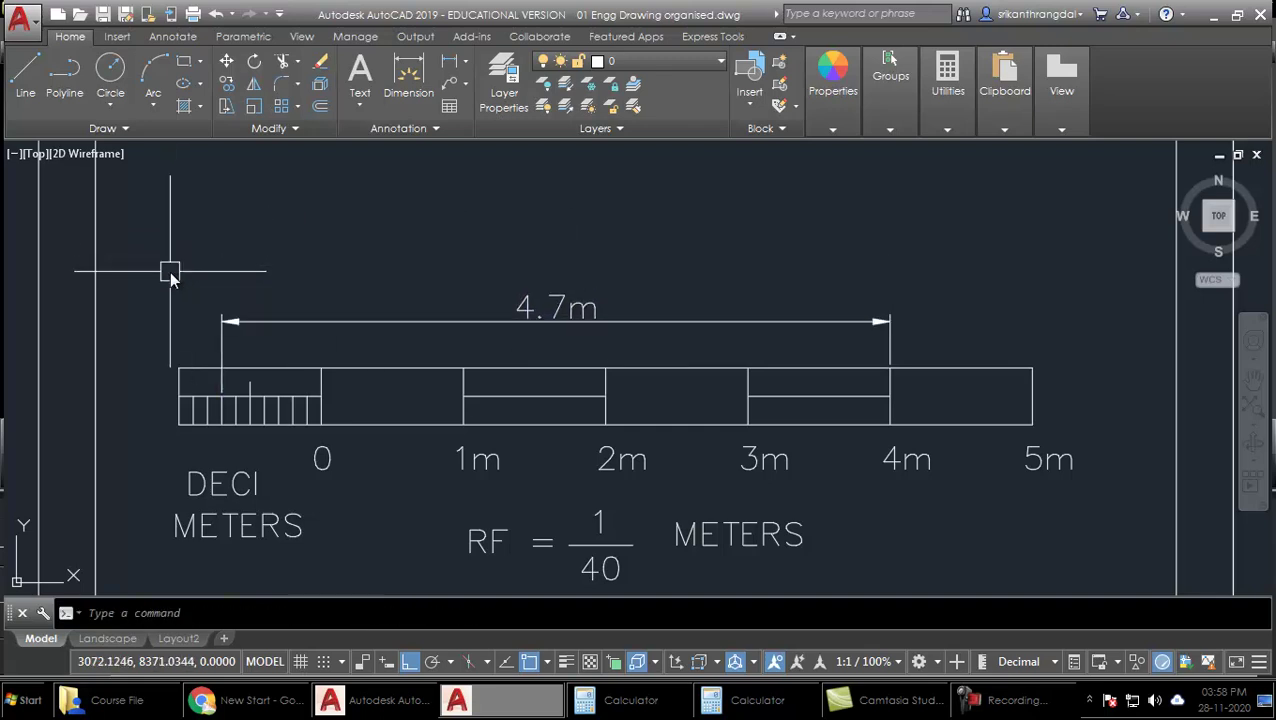